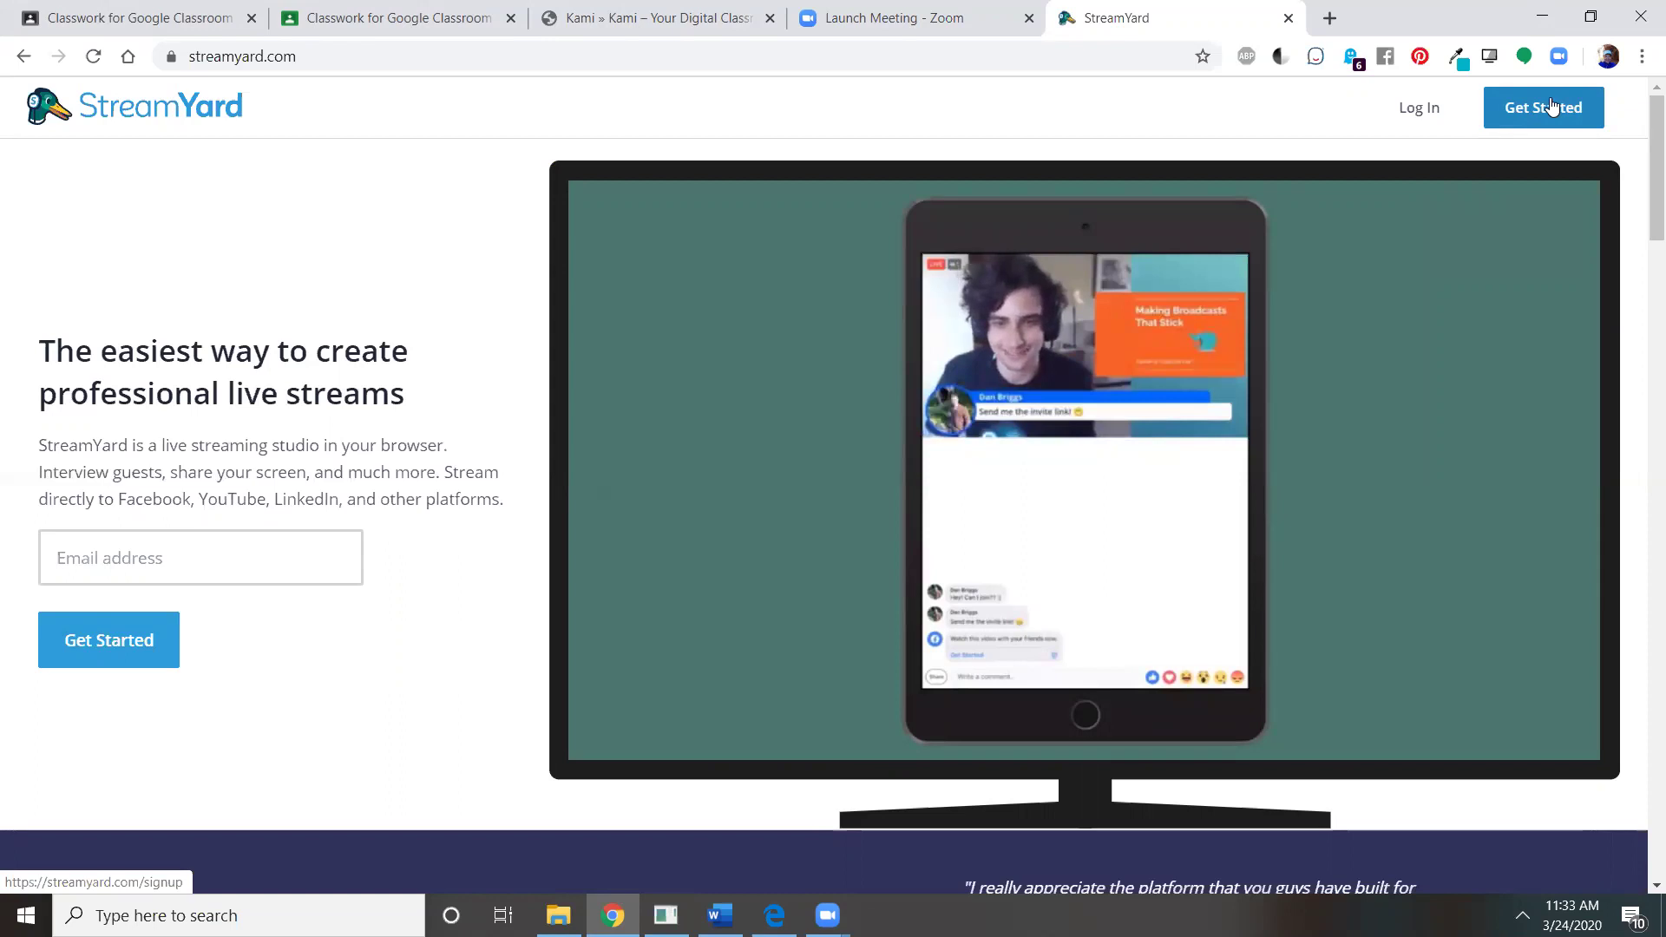
Sign up with the account e-mail and log in using the emailed six-digit code.
click(1549, 111)
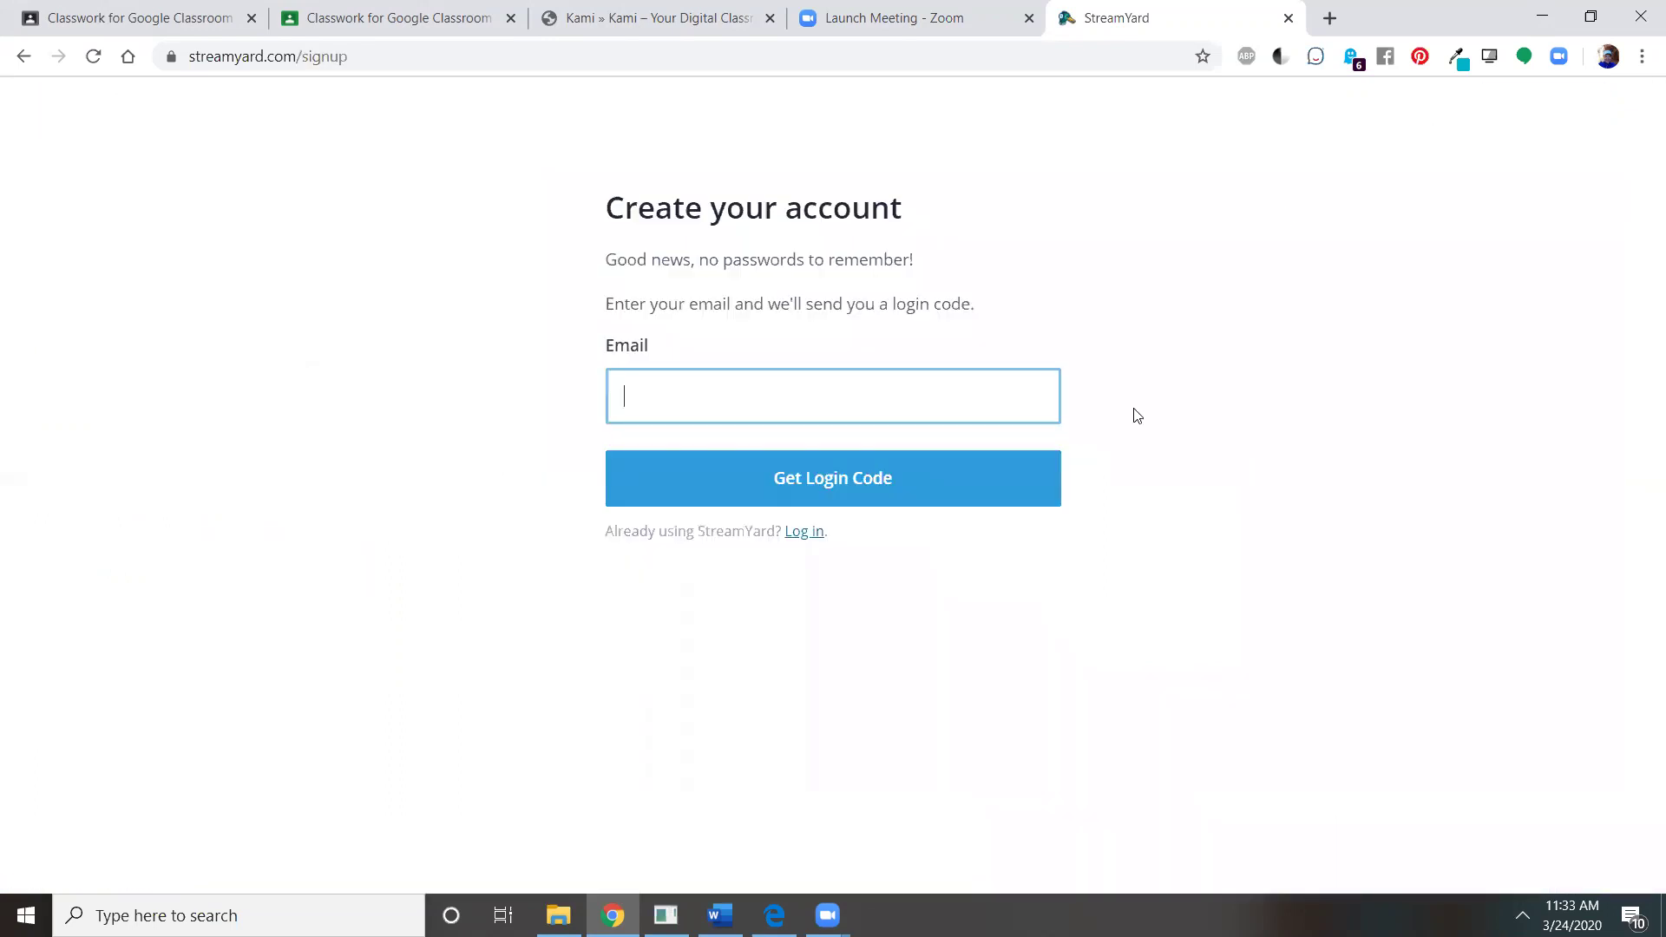
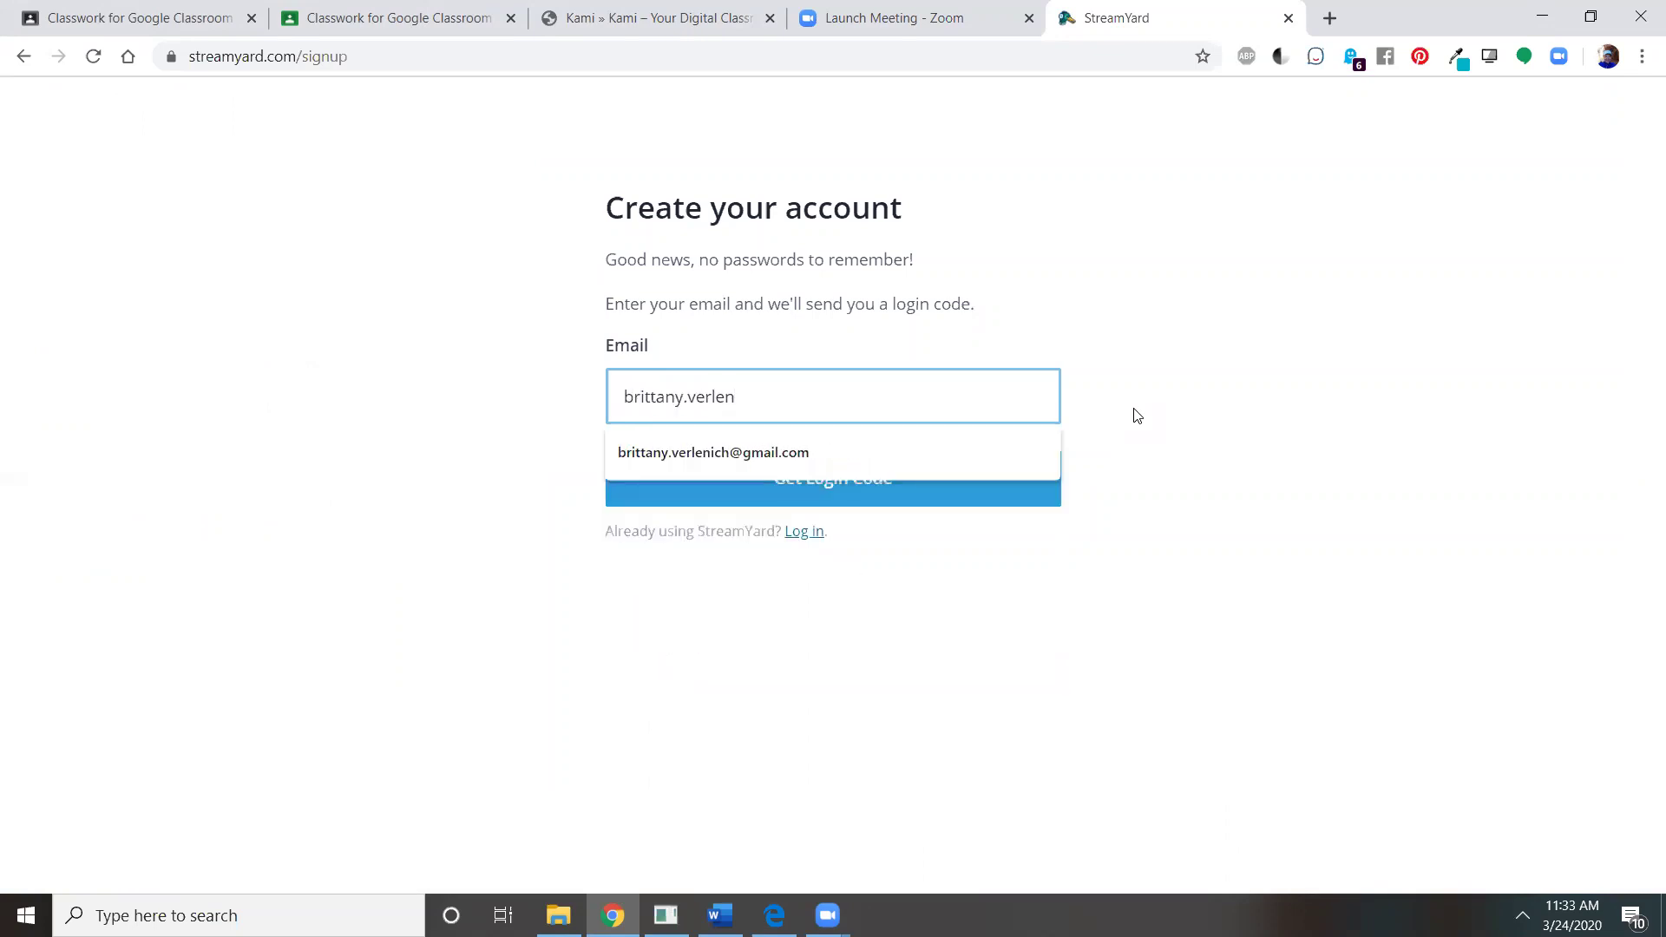
click(734, 439)
click(812, 488)
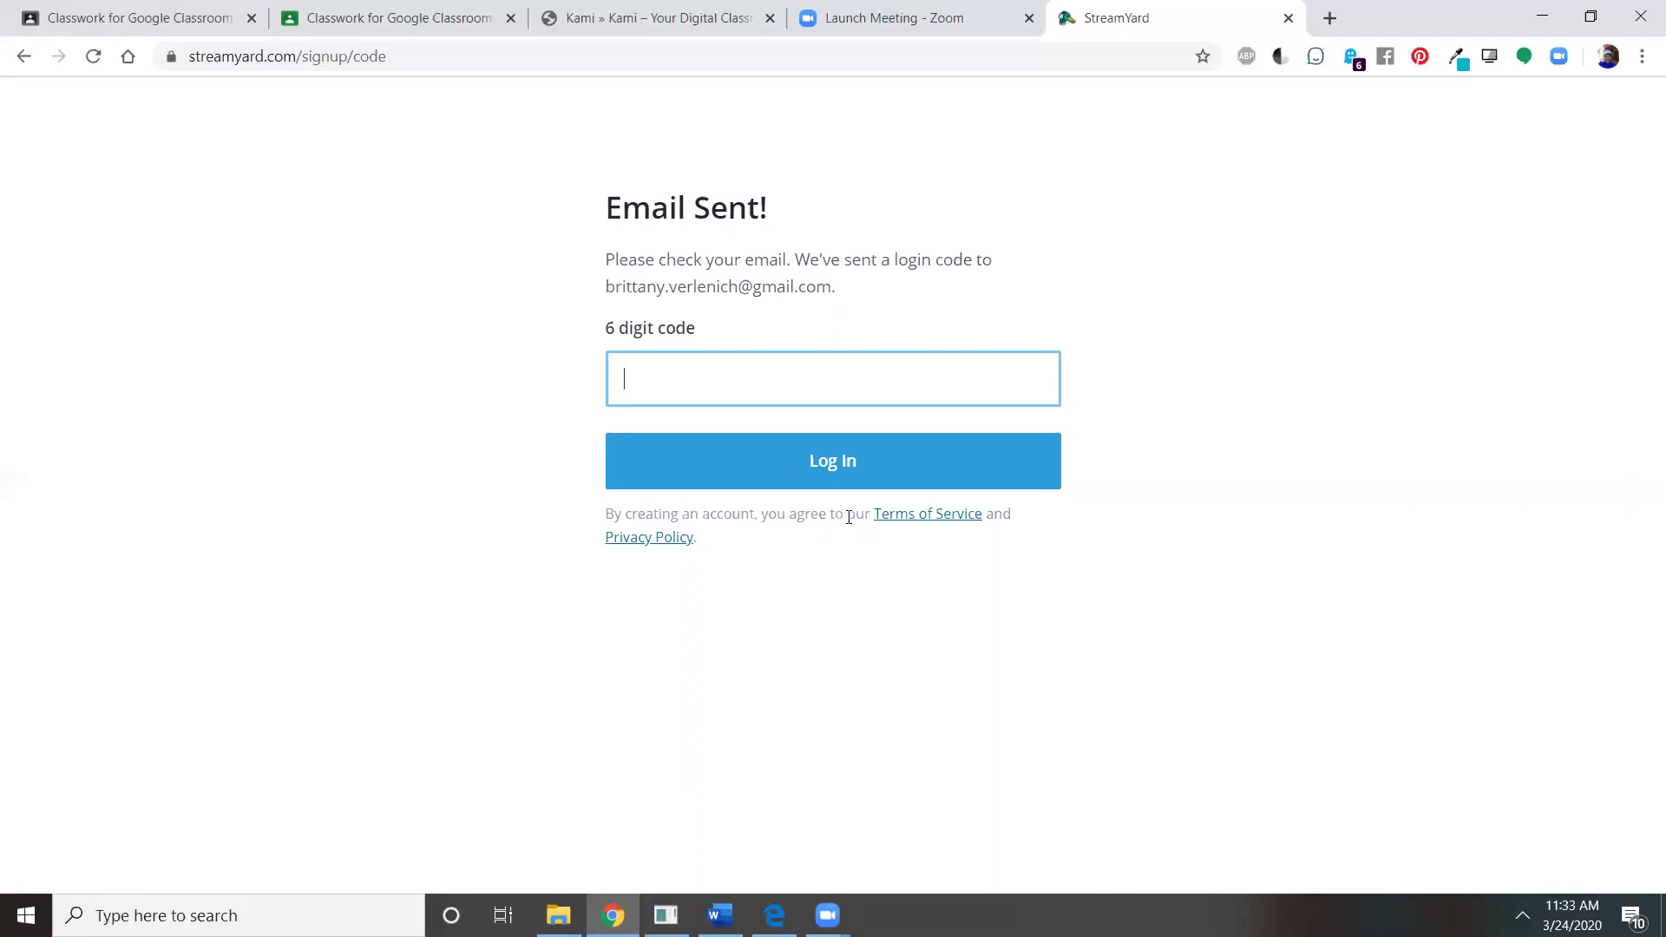
click(742, 458)
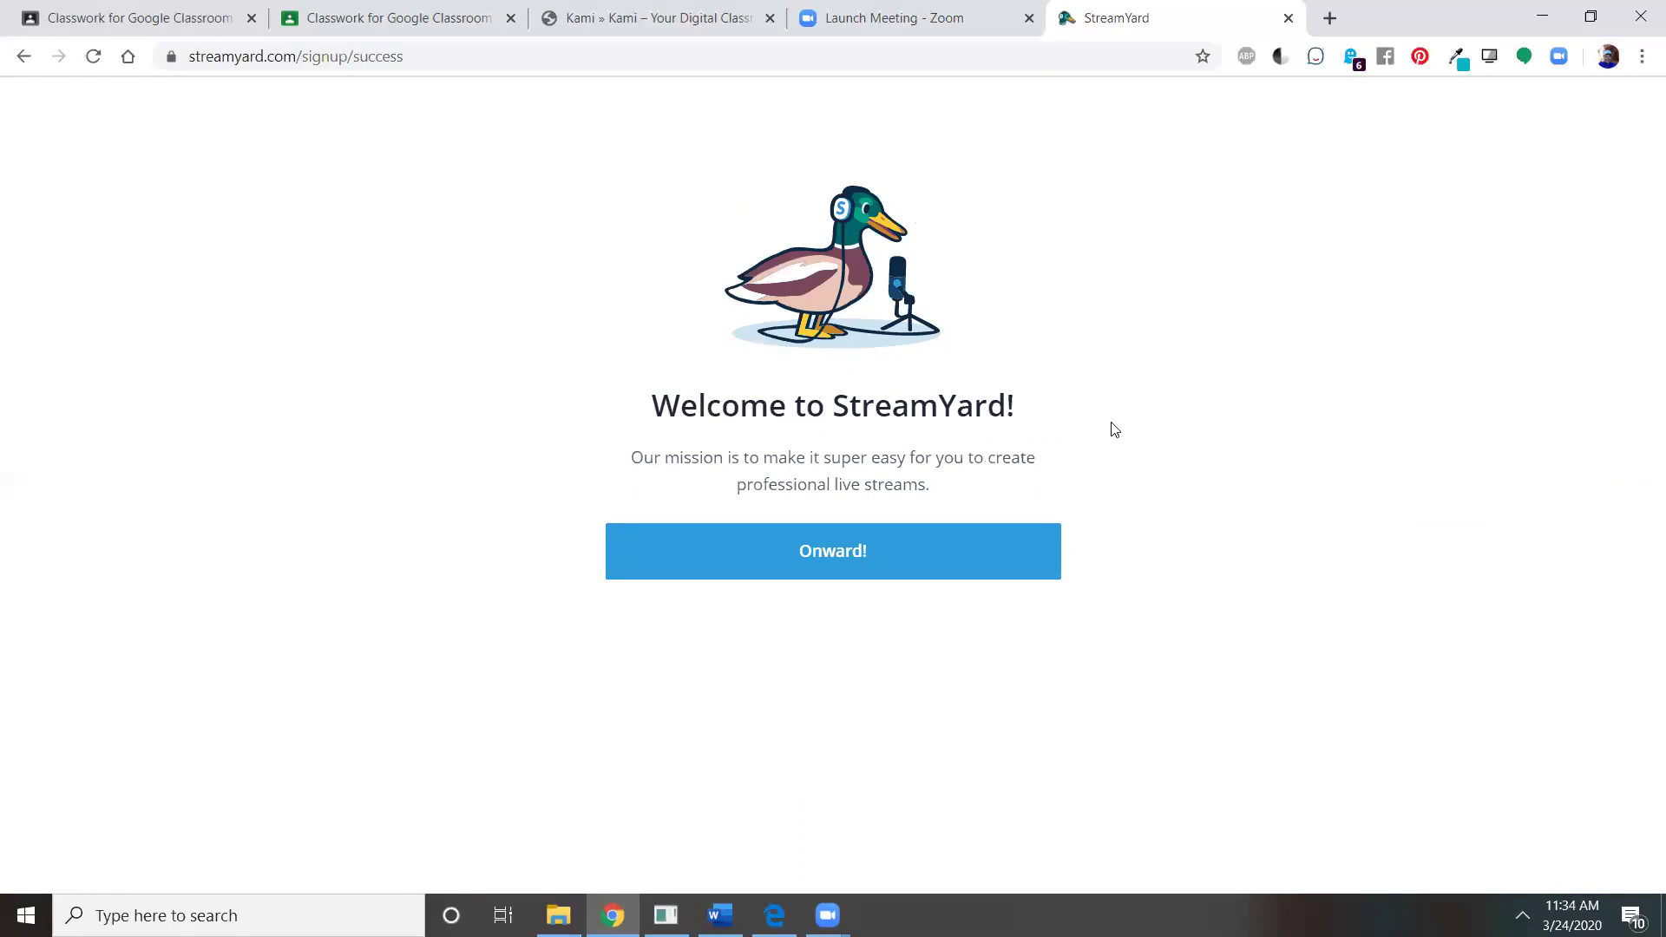
Continue past the welcome page with Onward! to the Add a destination page.
click(849, 557)
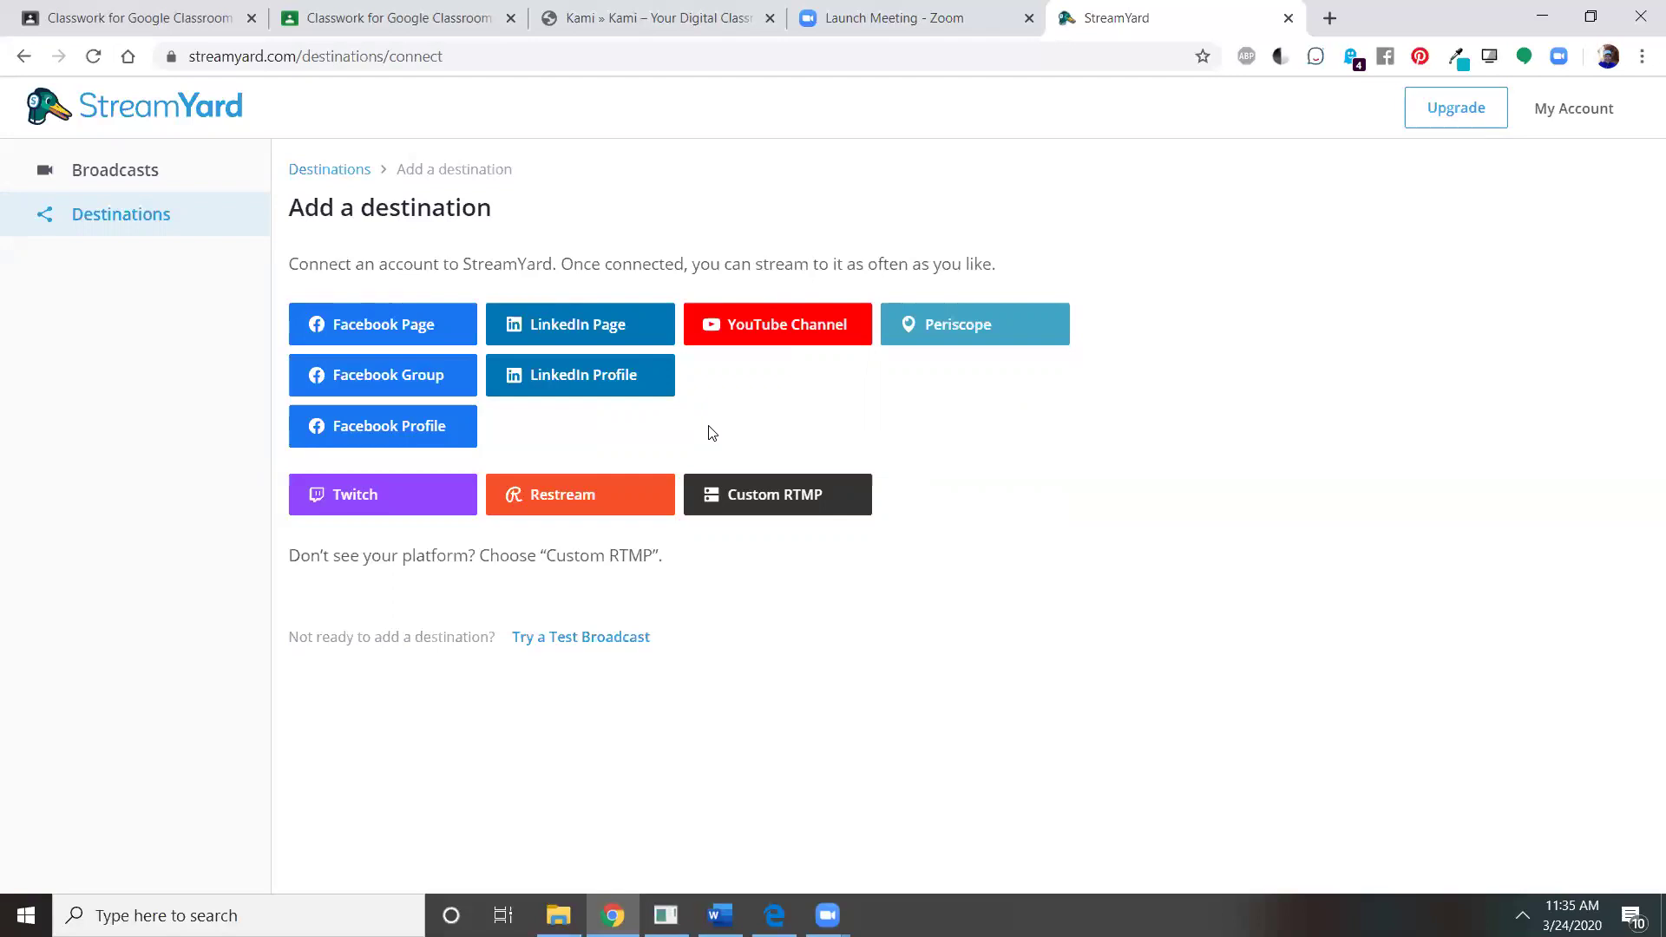
Start a new broadcast from Broadcasts, choosing Record only without a destination.
click(140, 180)
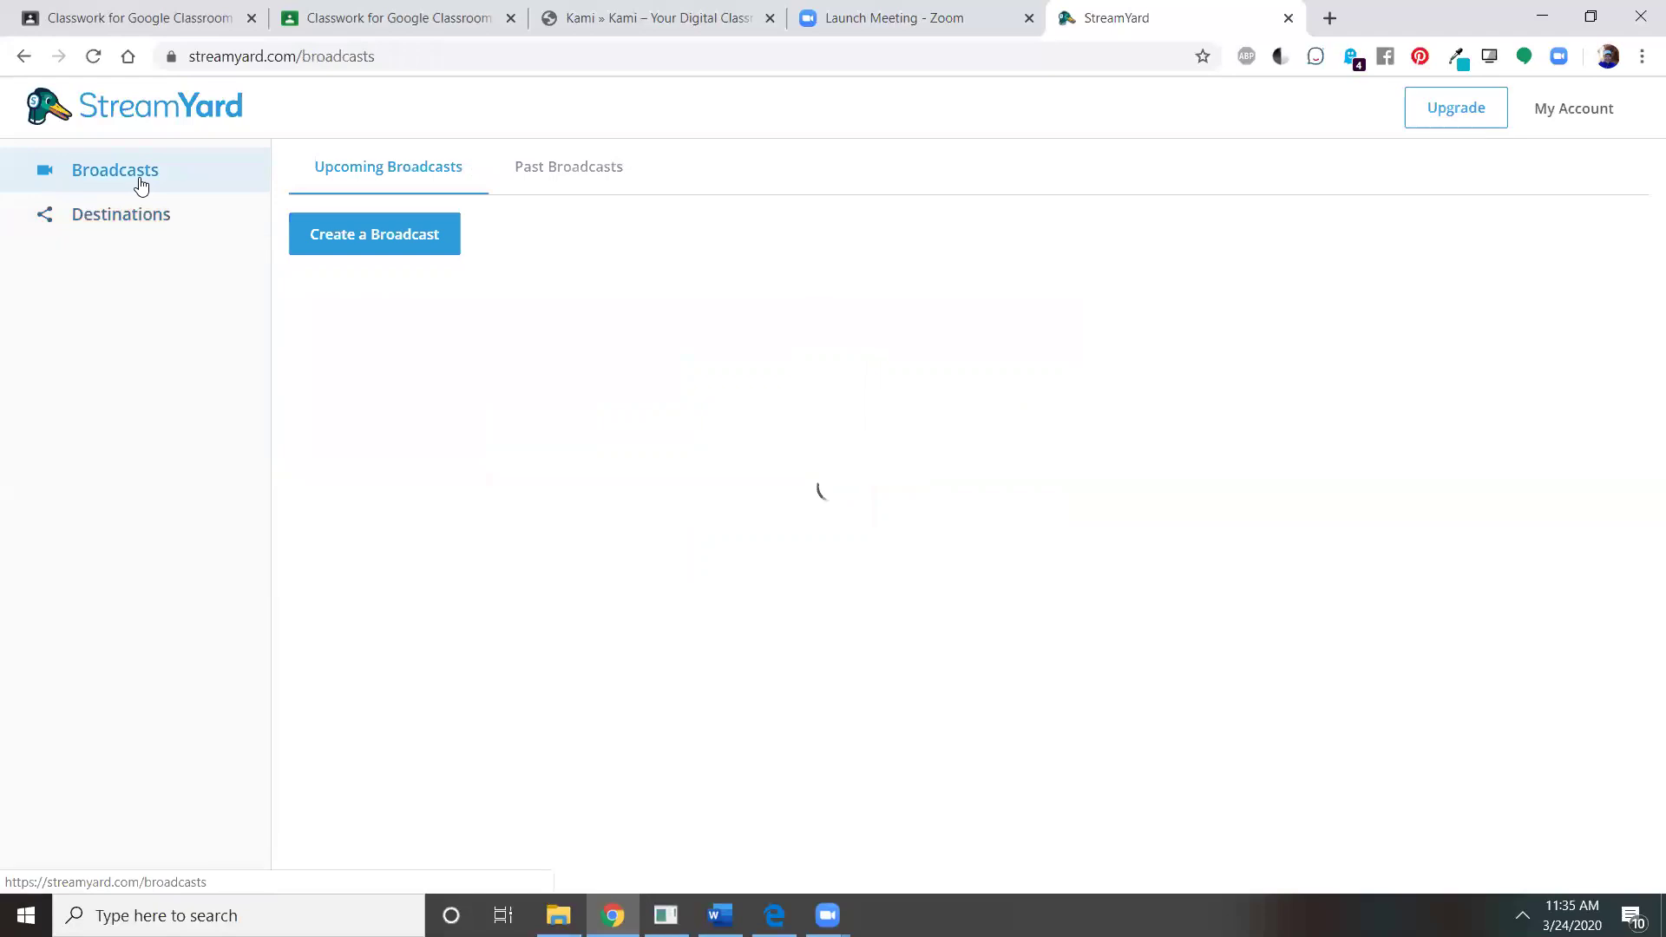
click(382, 236)
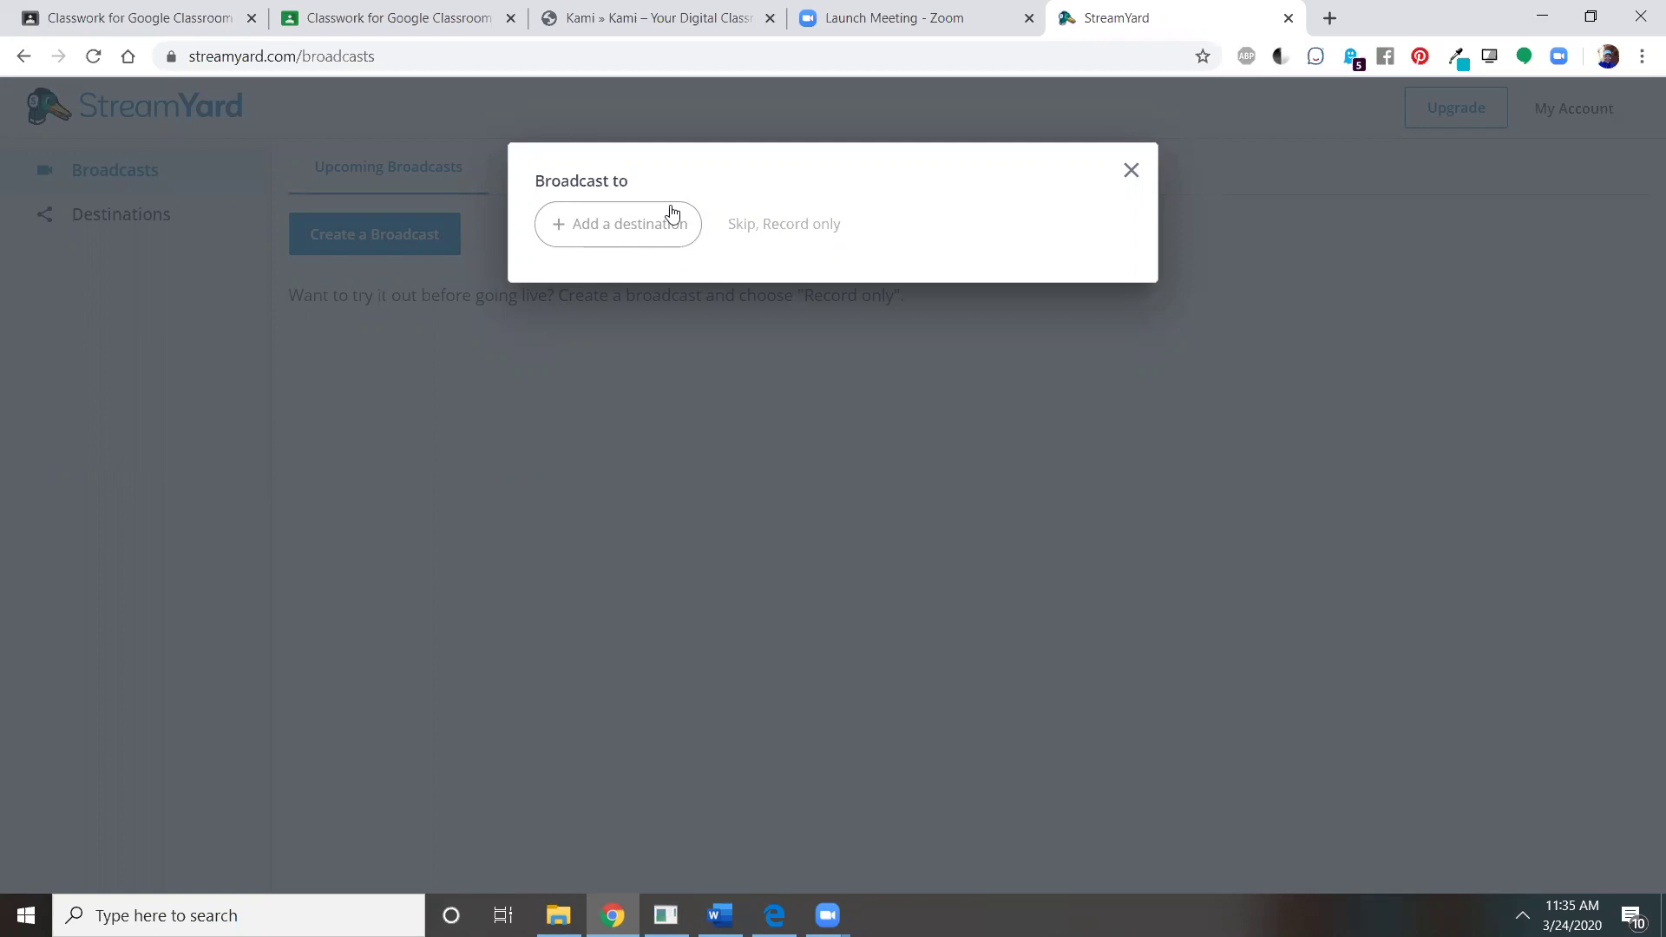
click(759, 227)
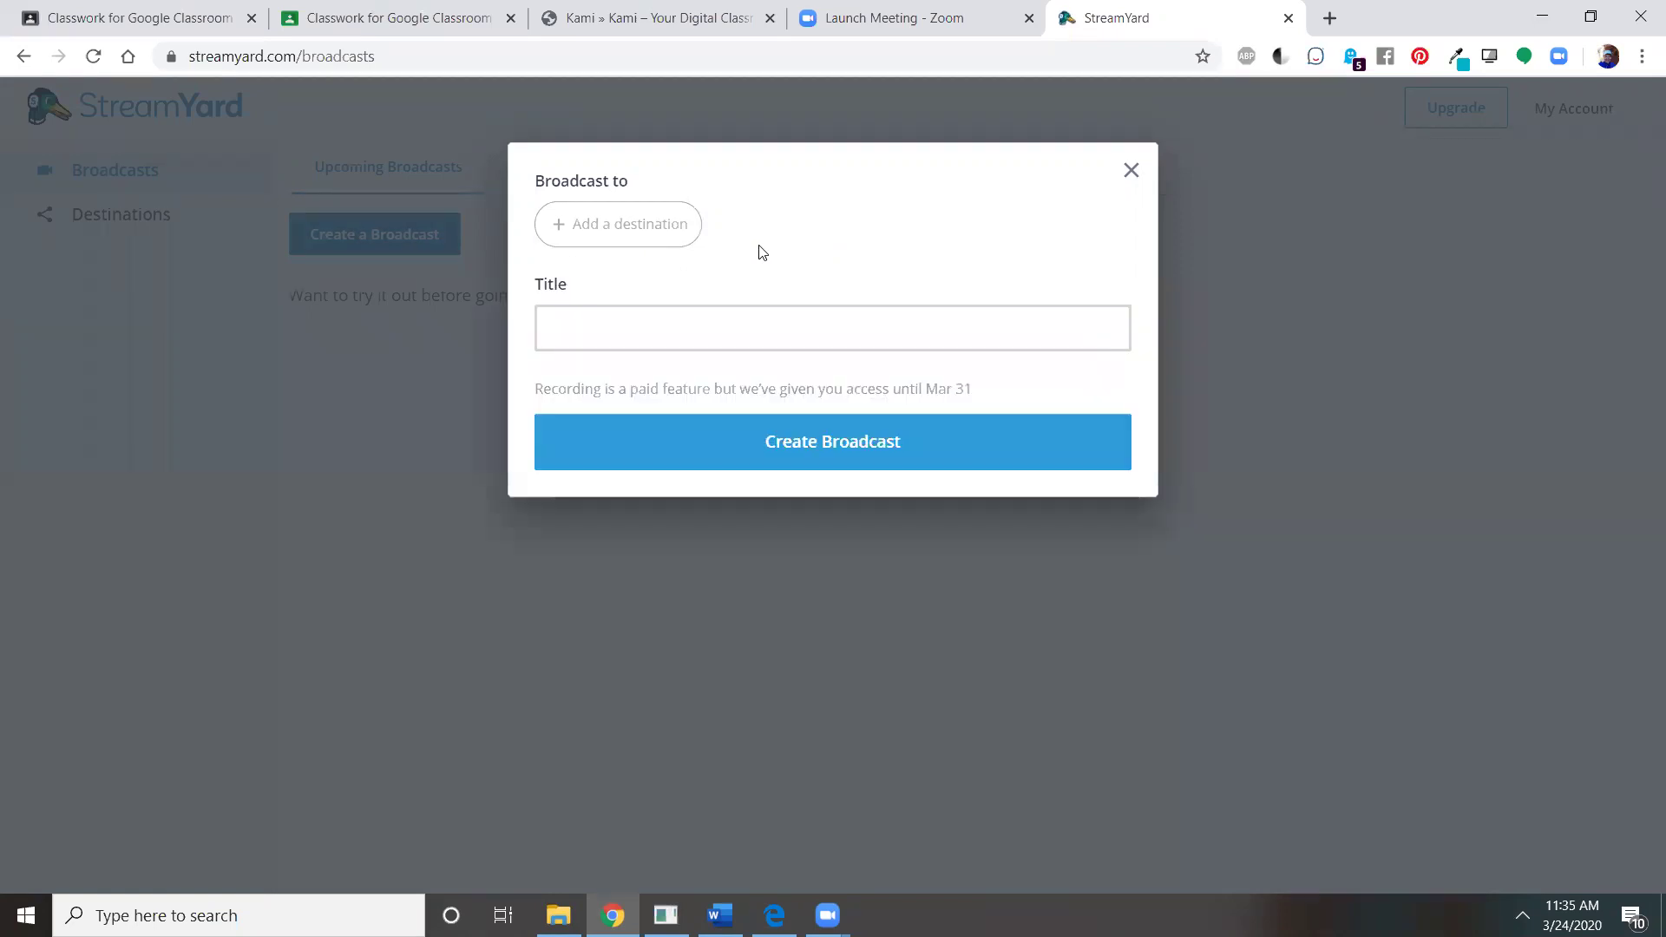
Title the broadcast 'How to Post to the Google Classroom Stream' and create it.
click(743, 317)
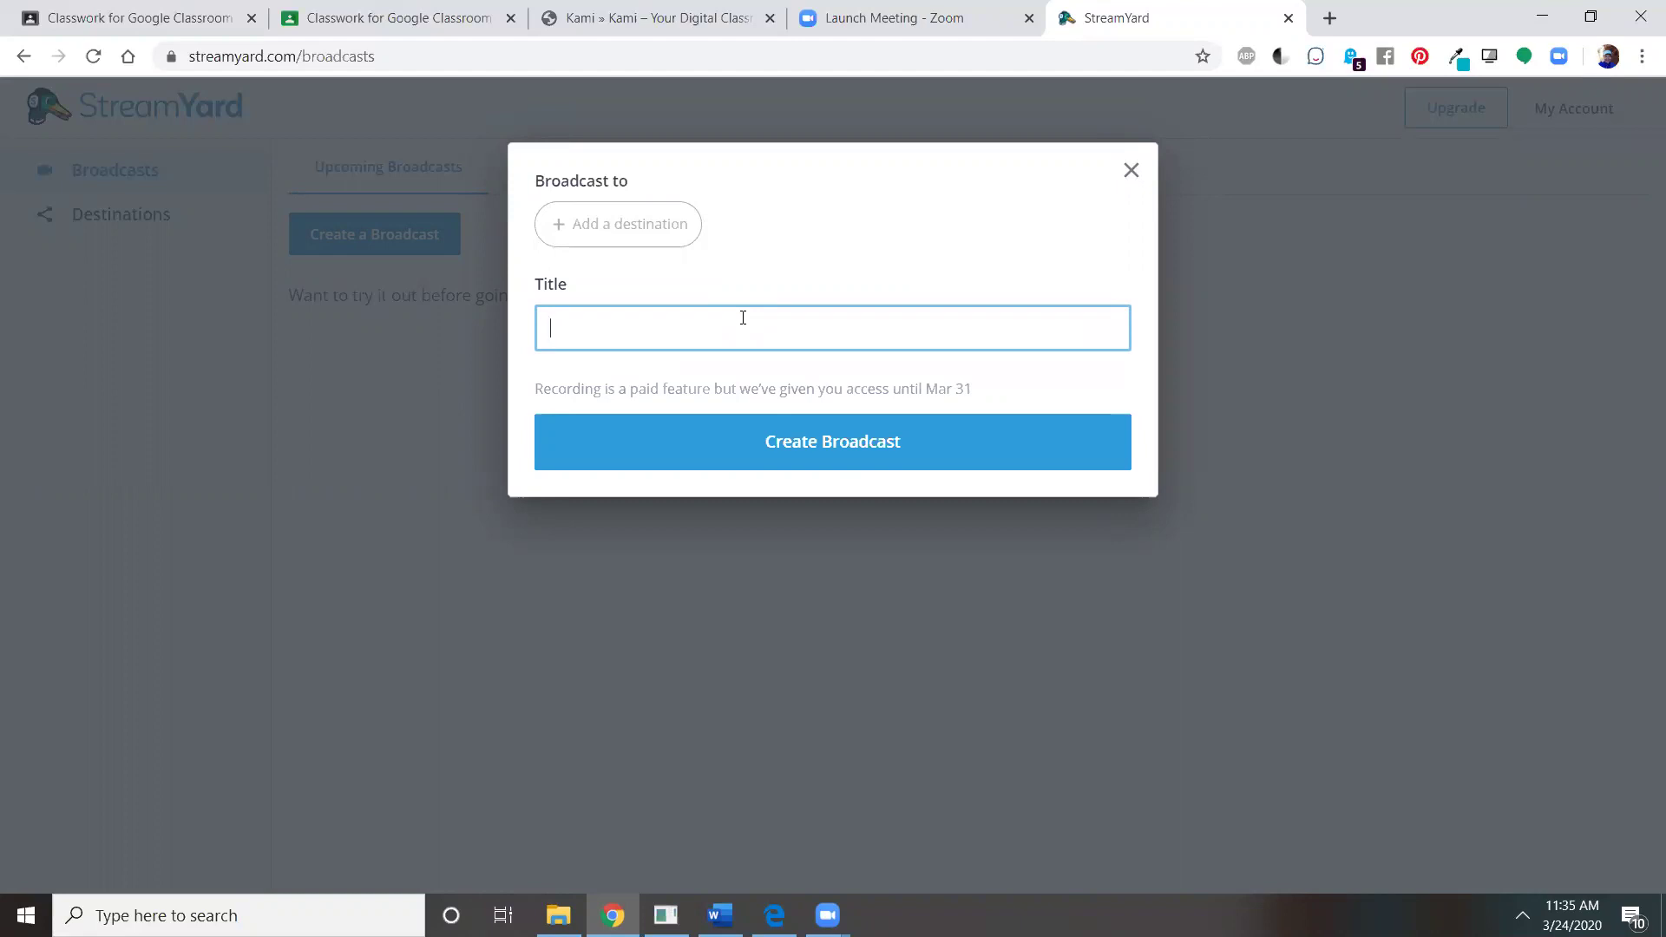
text(H)
key(BackSpace)
text(How to Post to teh)
key(BackSpace)
key(BackSpace)
key(BackSpace)
text(the Google Classroom Stream)
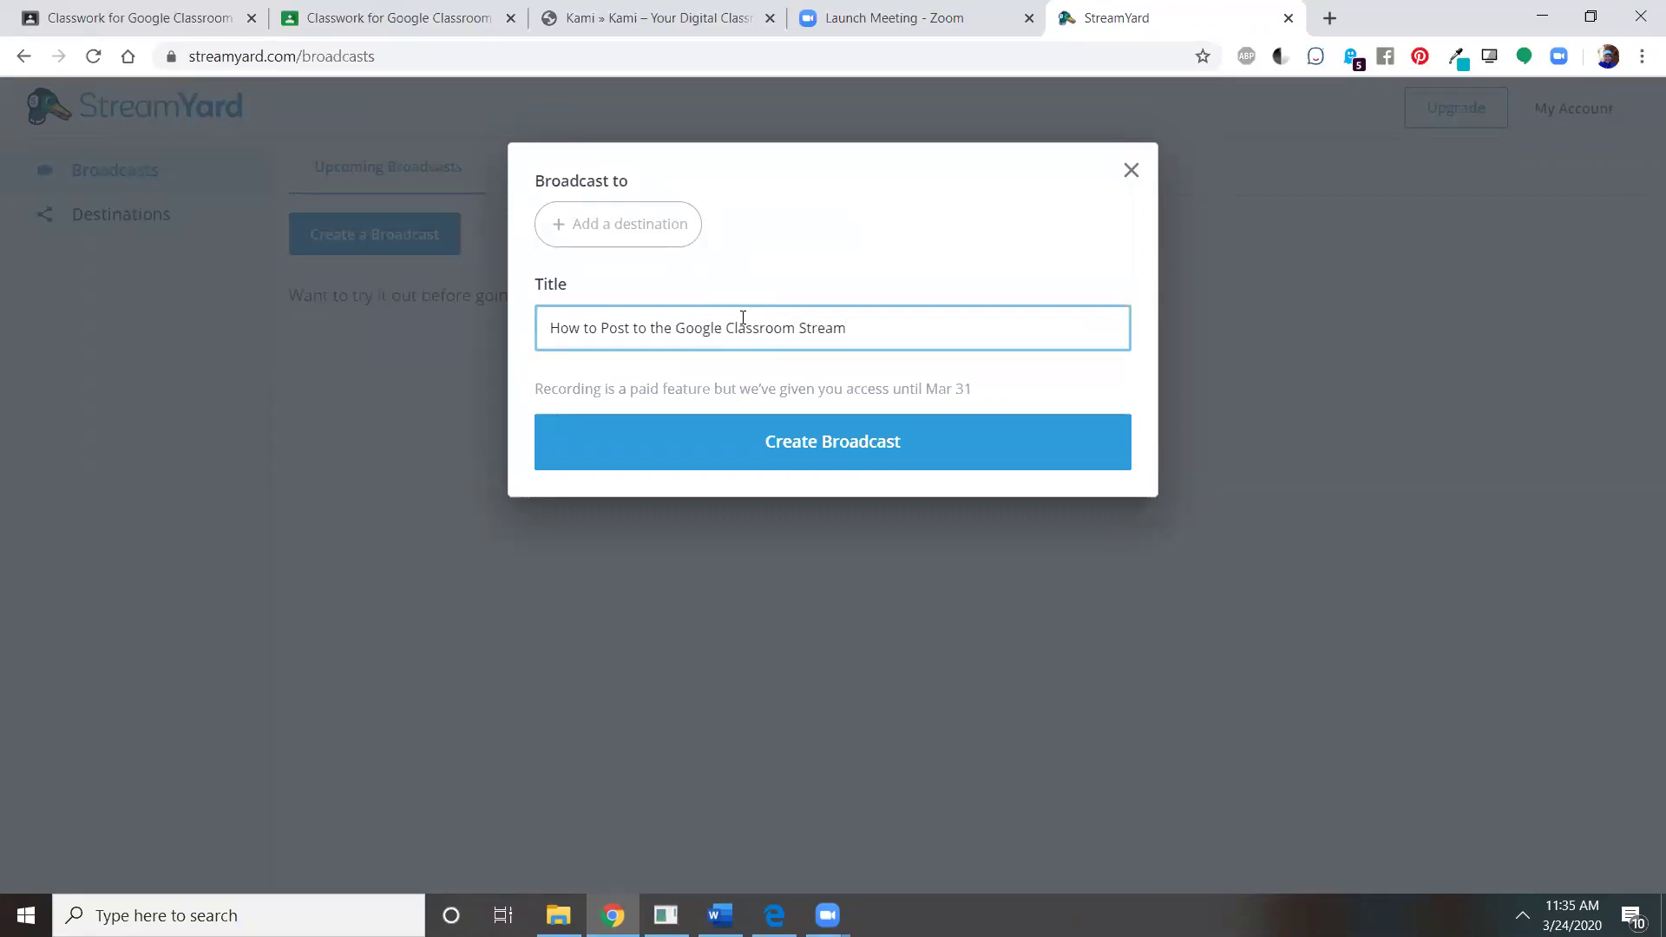
click(825, 429)
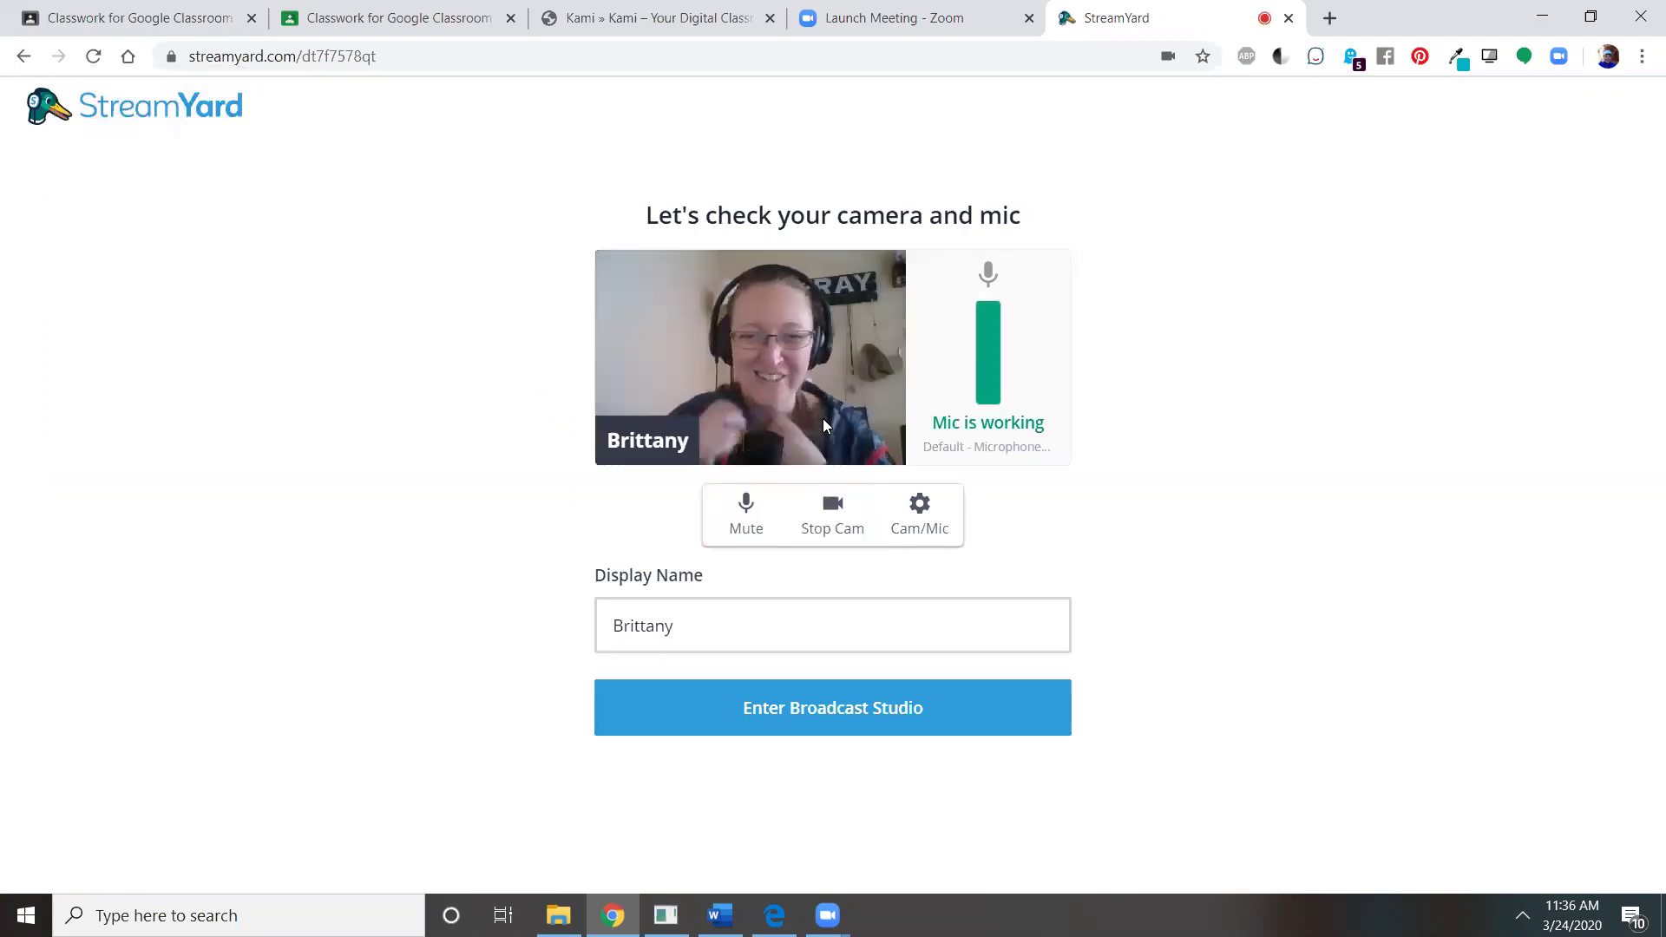
Enter the studio, add the camera feed to the stage, and bring up screen-sharing tips.
click(790, 723)
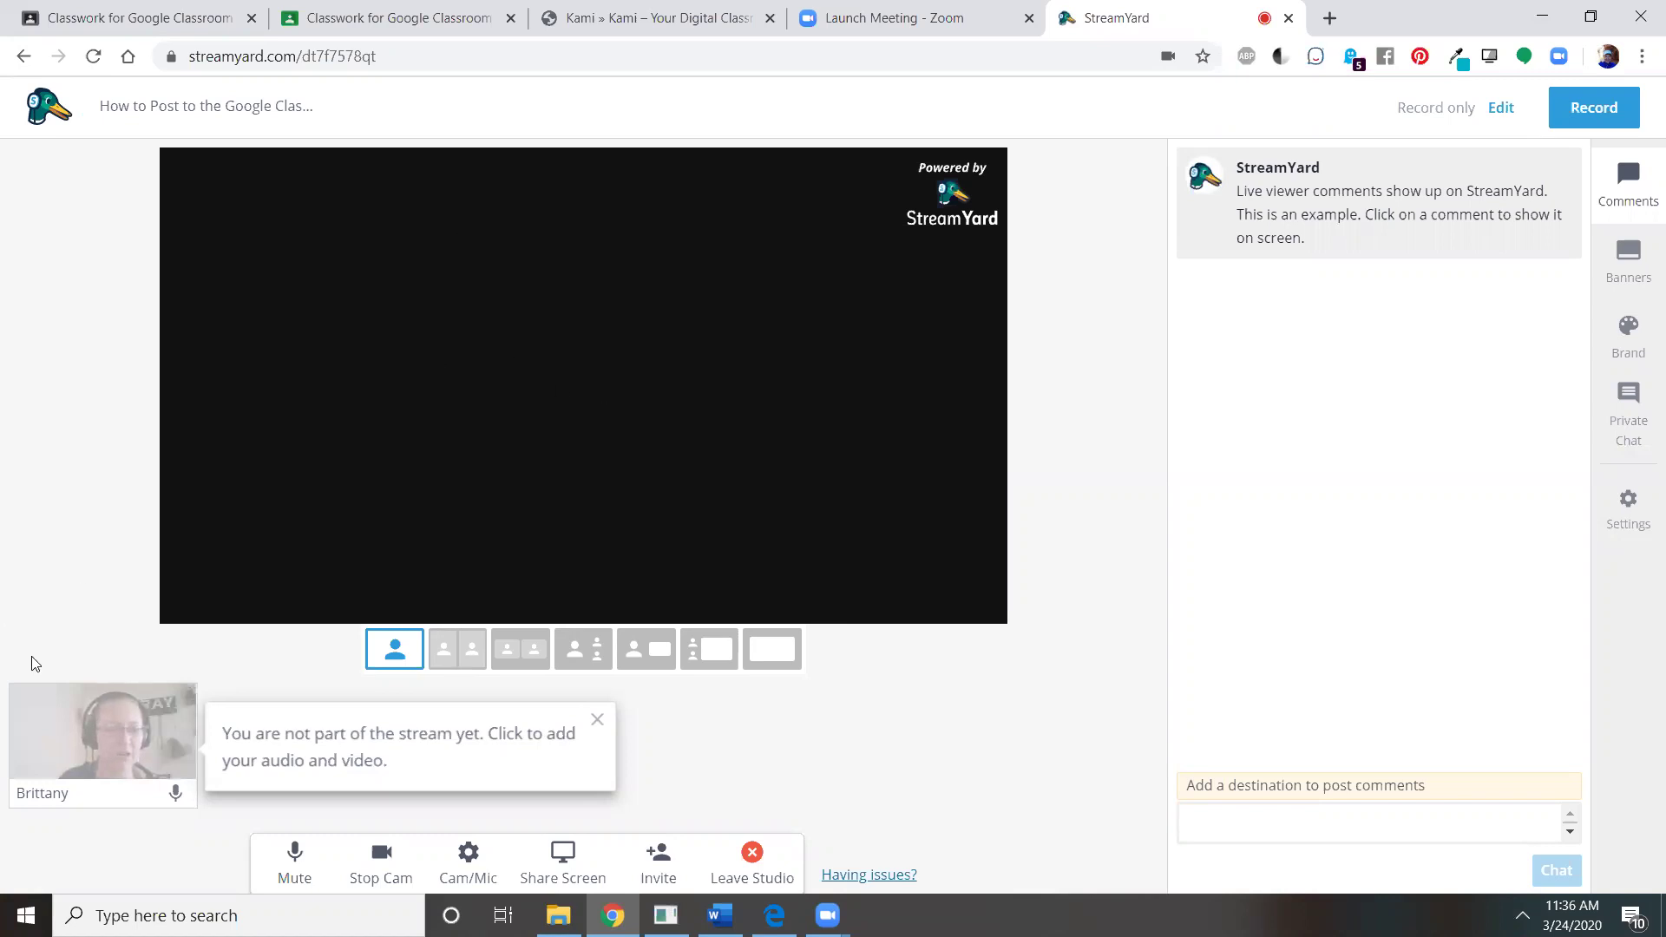
mouse_move(131, 736)
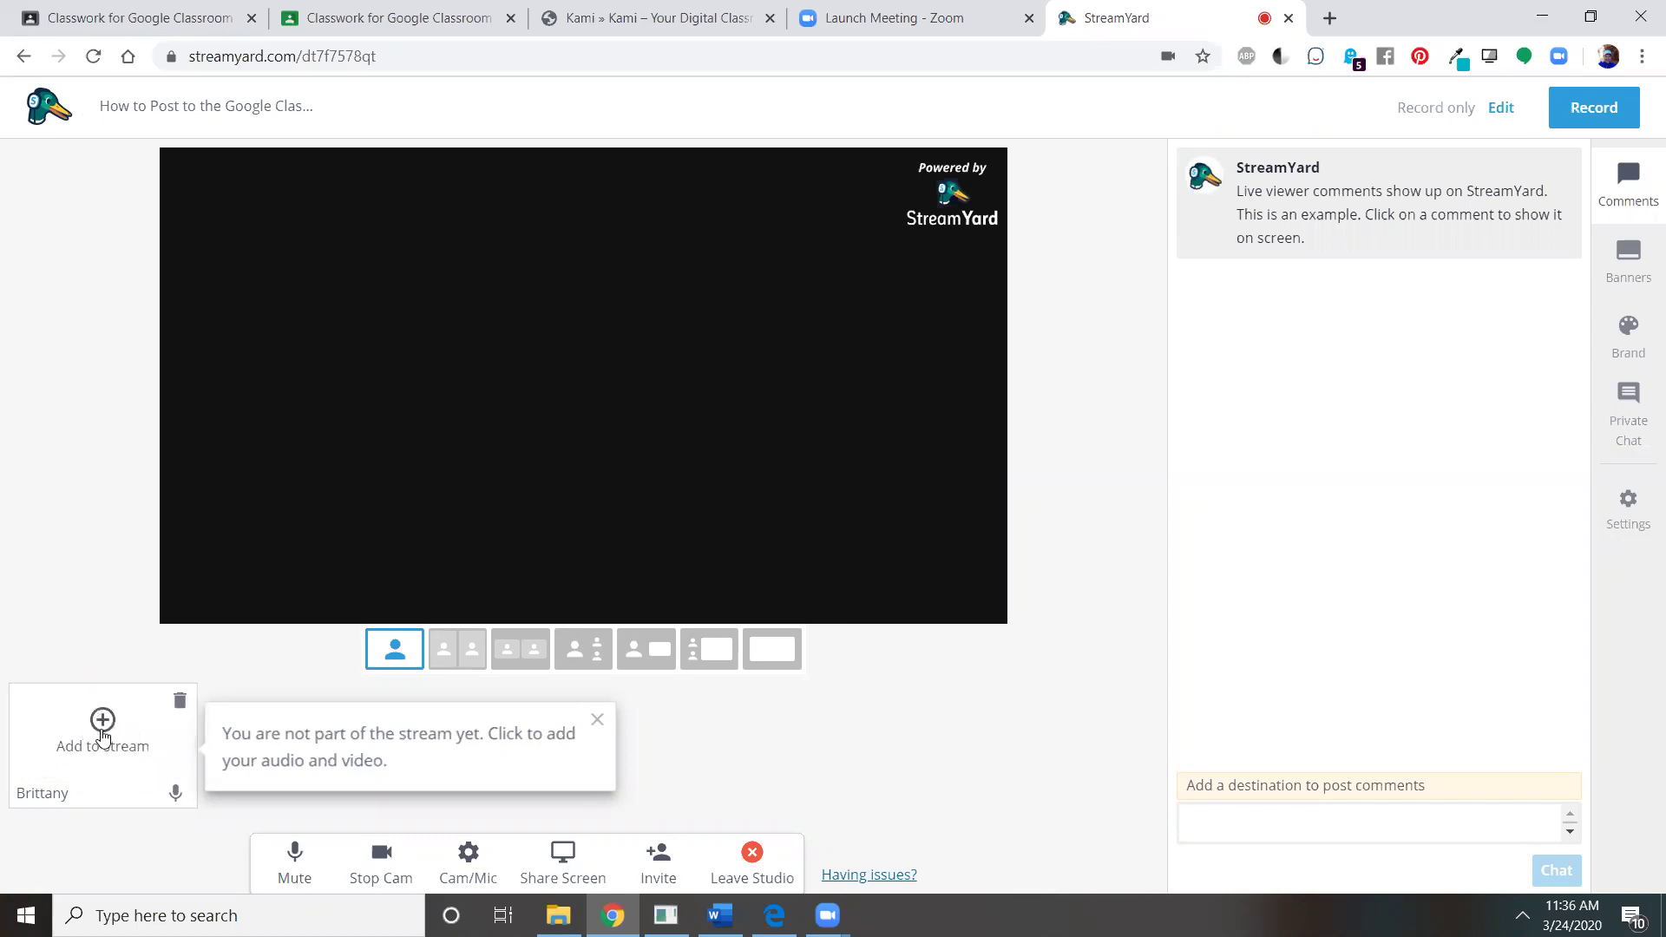
click(102, 729)
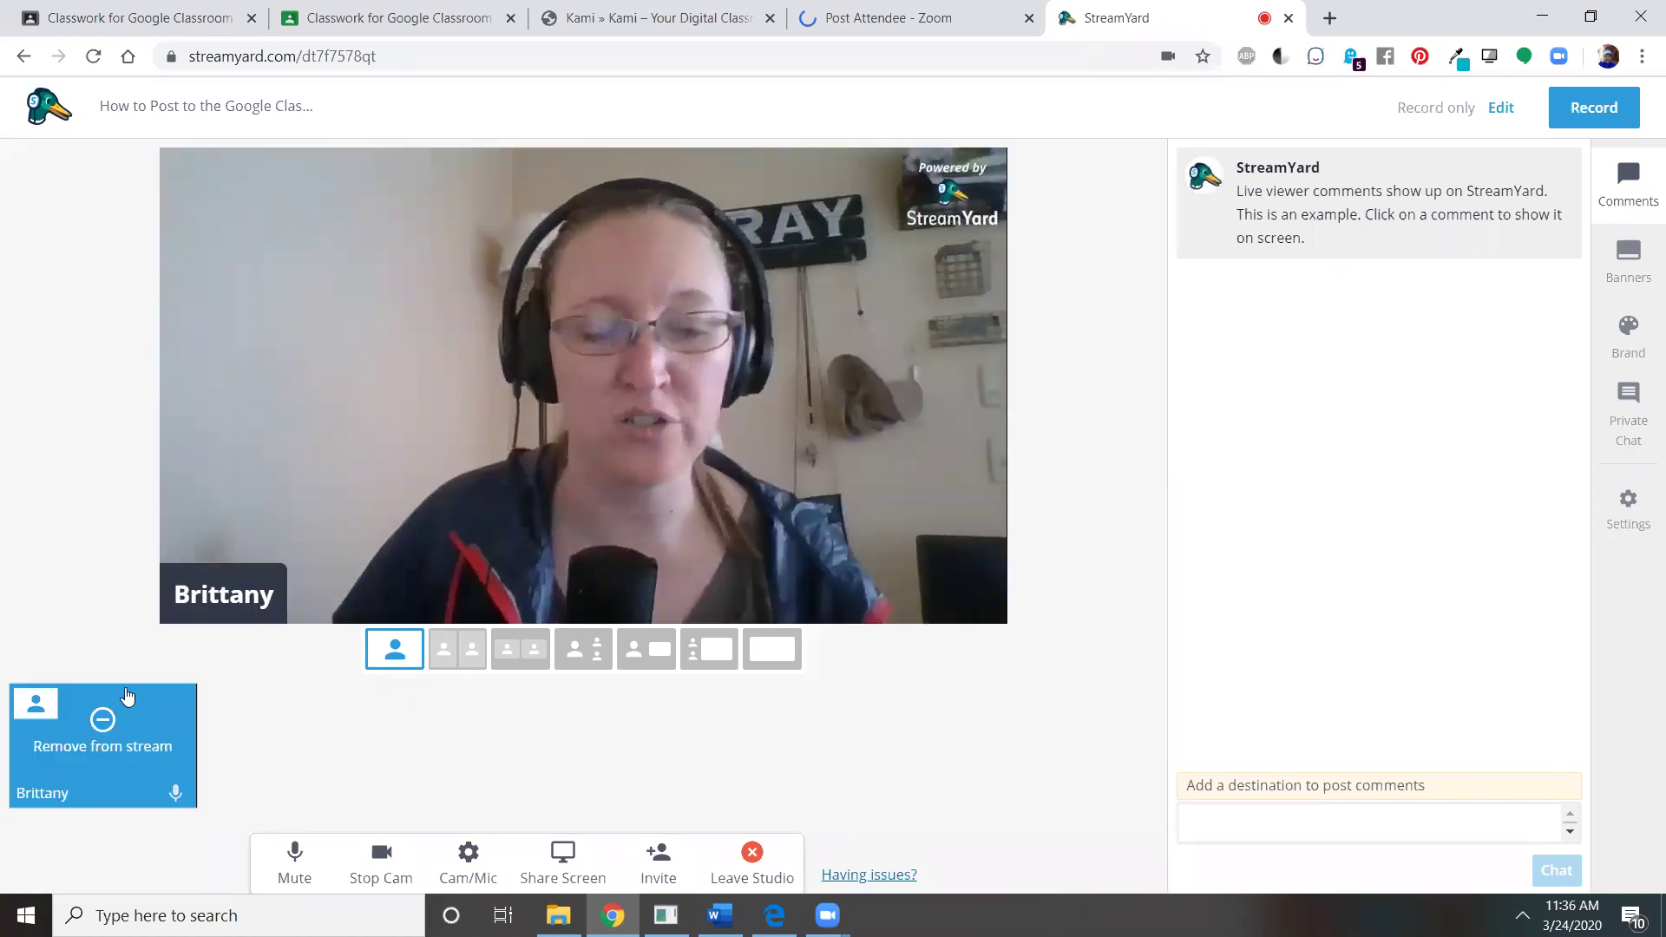
click(558, 857)
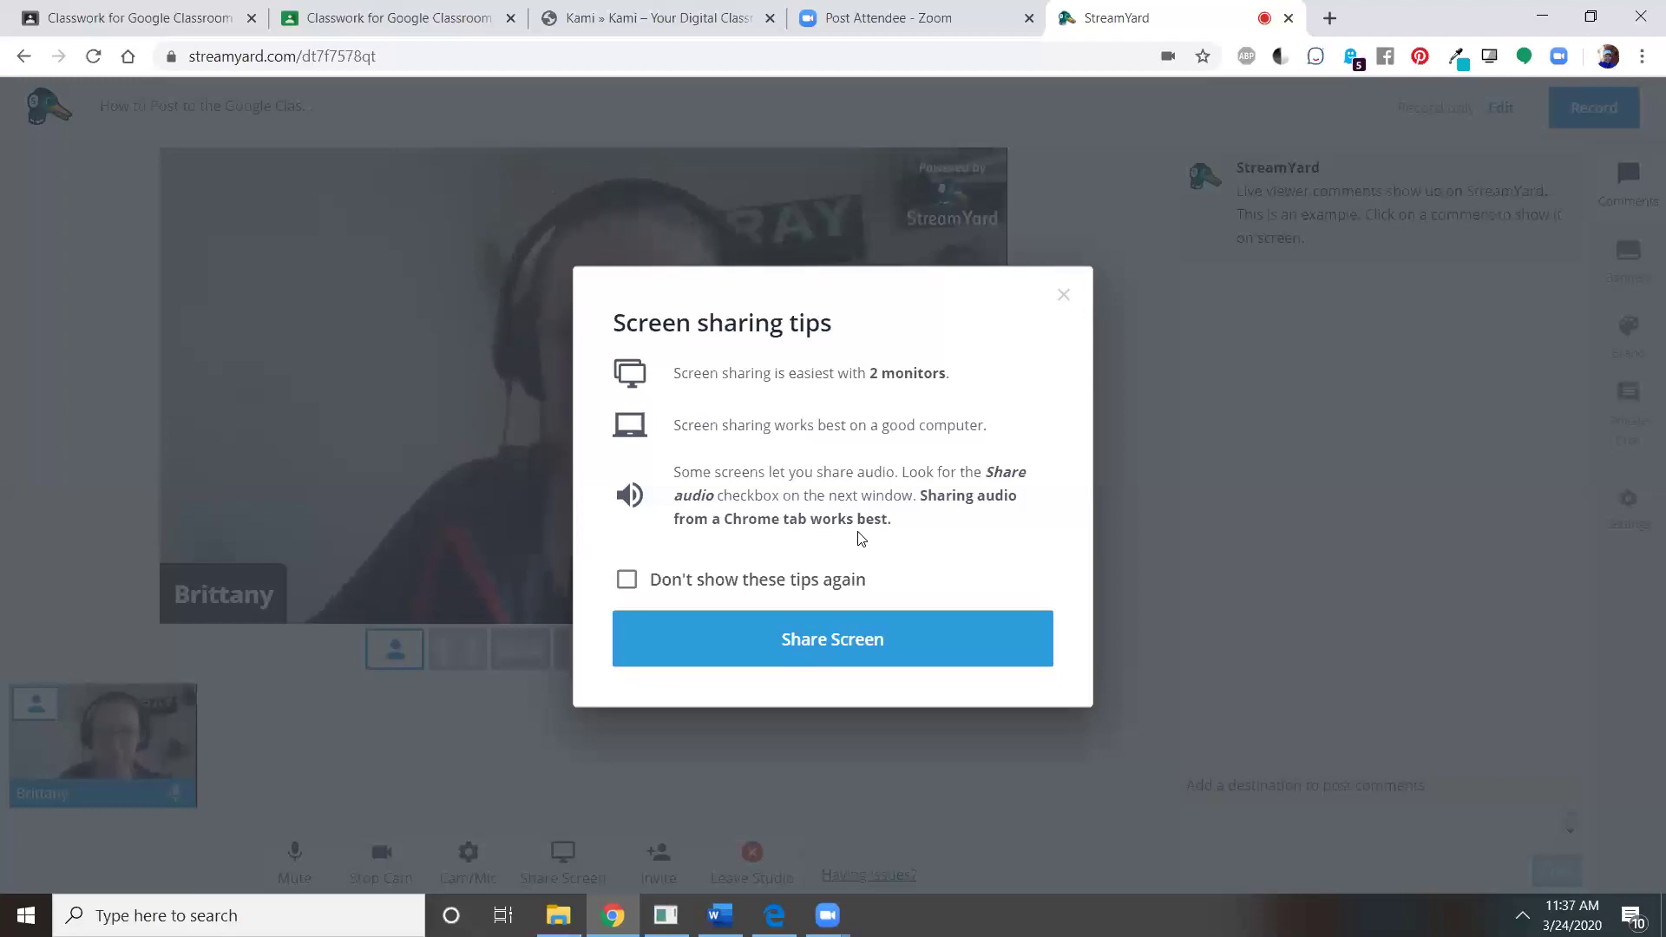
Share Your Entire Screen with Share audio ticked, after browsing the window and tab options.
click(824, 639)
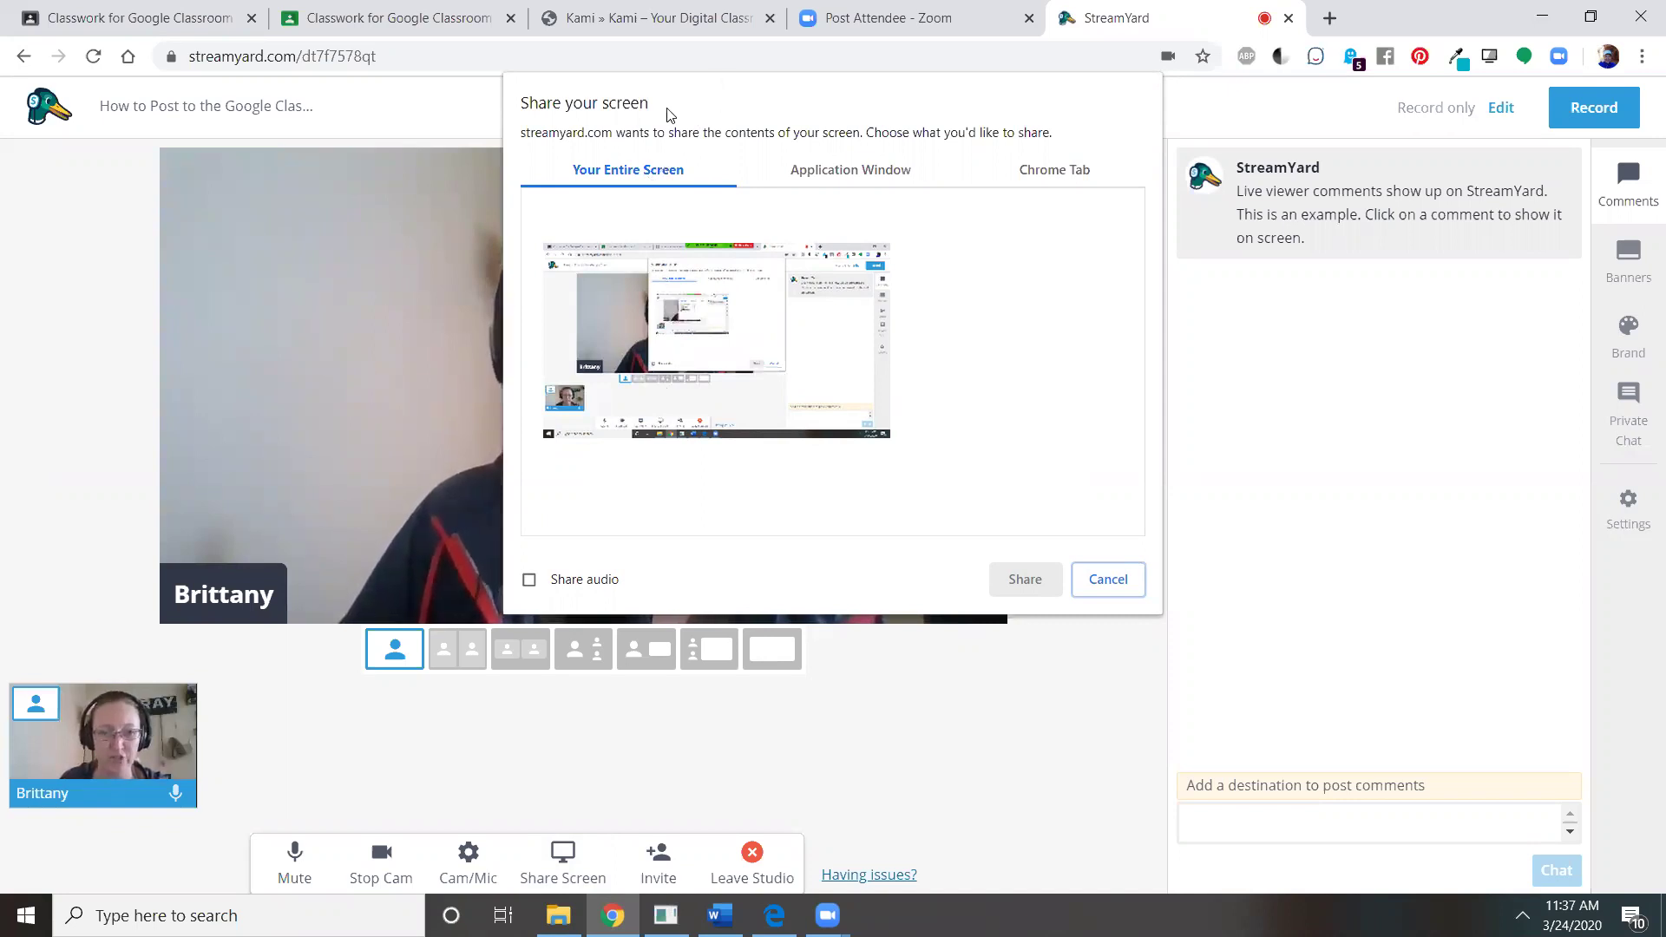
click(530, 580)
click(678, 374)
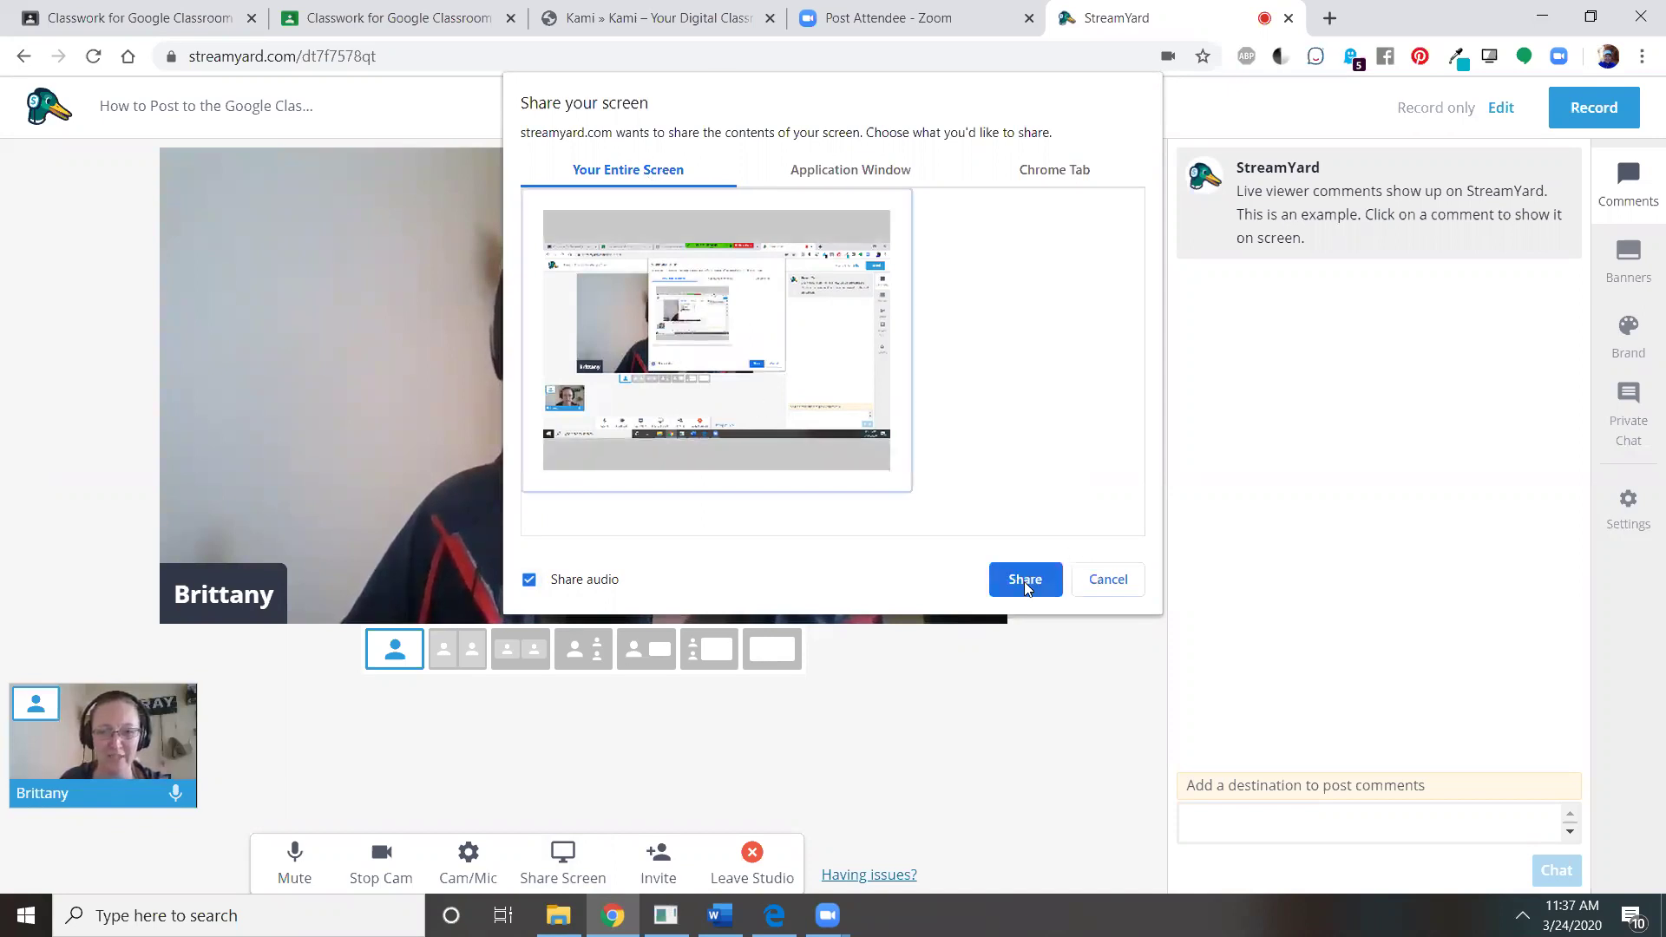
click(811, 171)
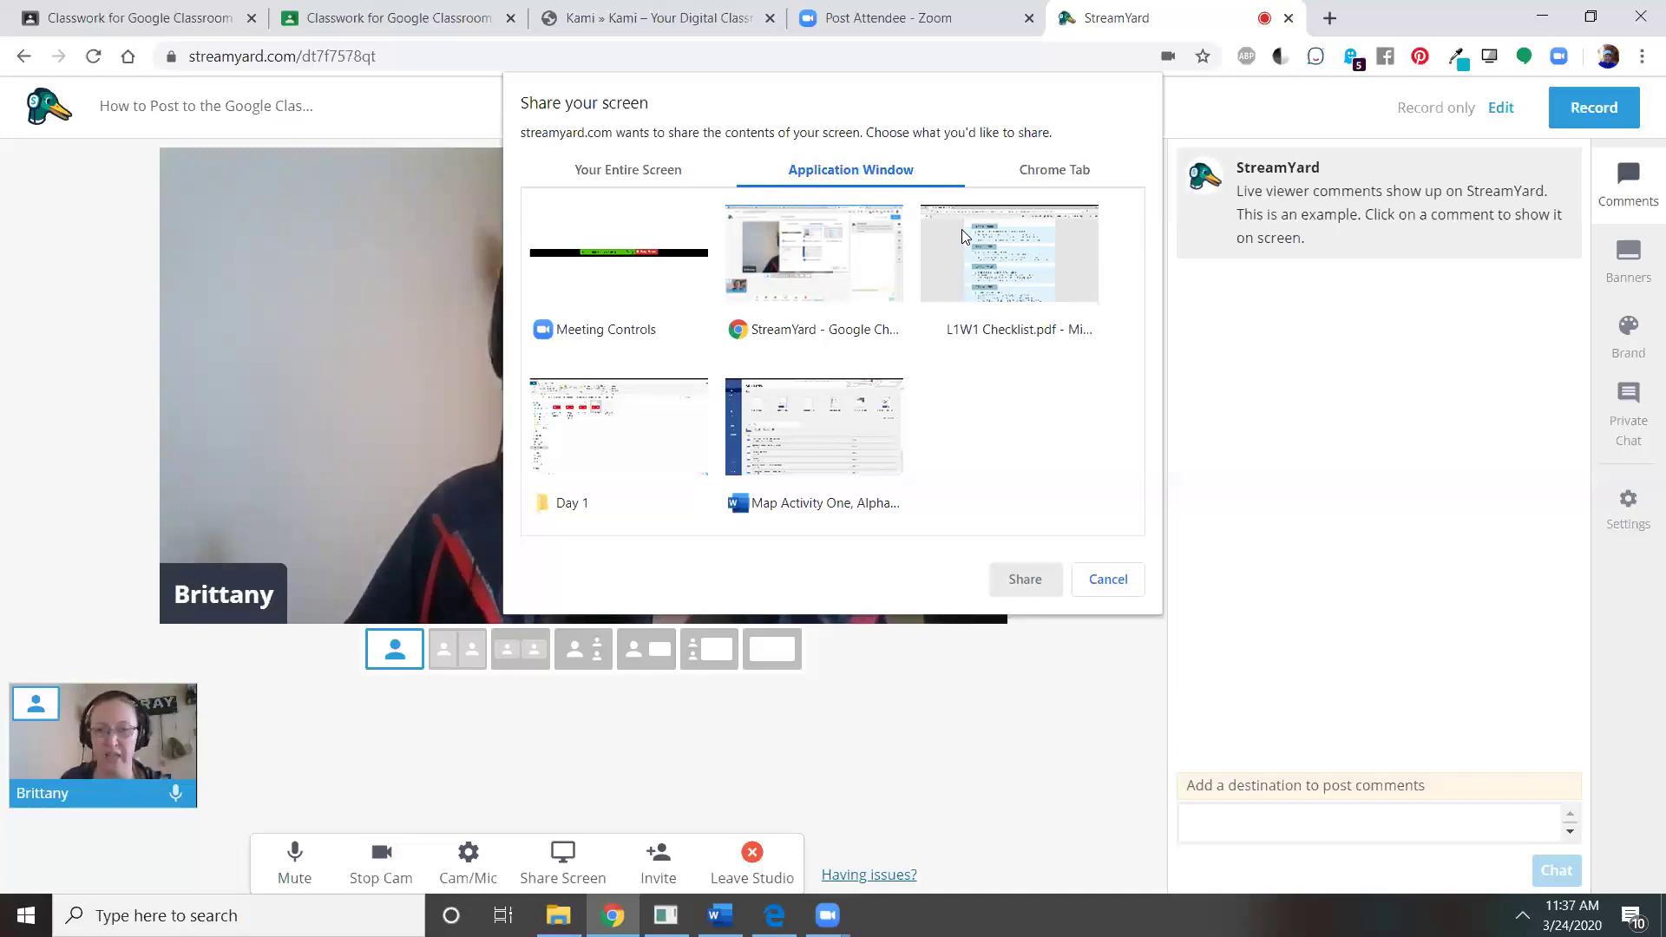
click(1047, 177)
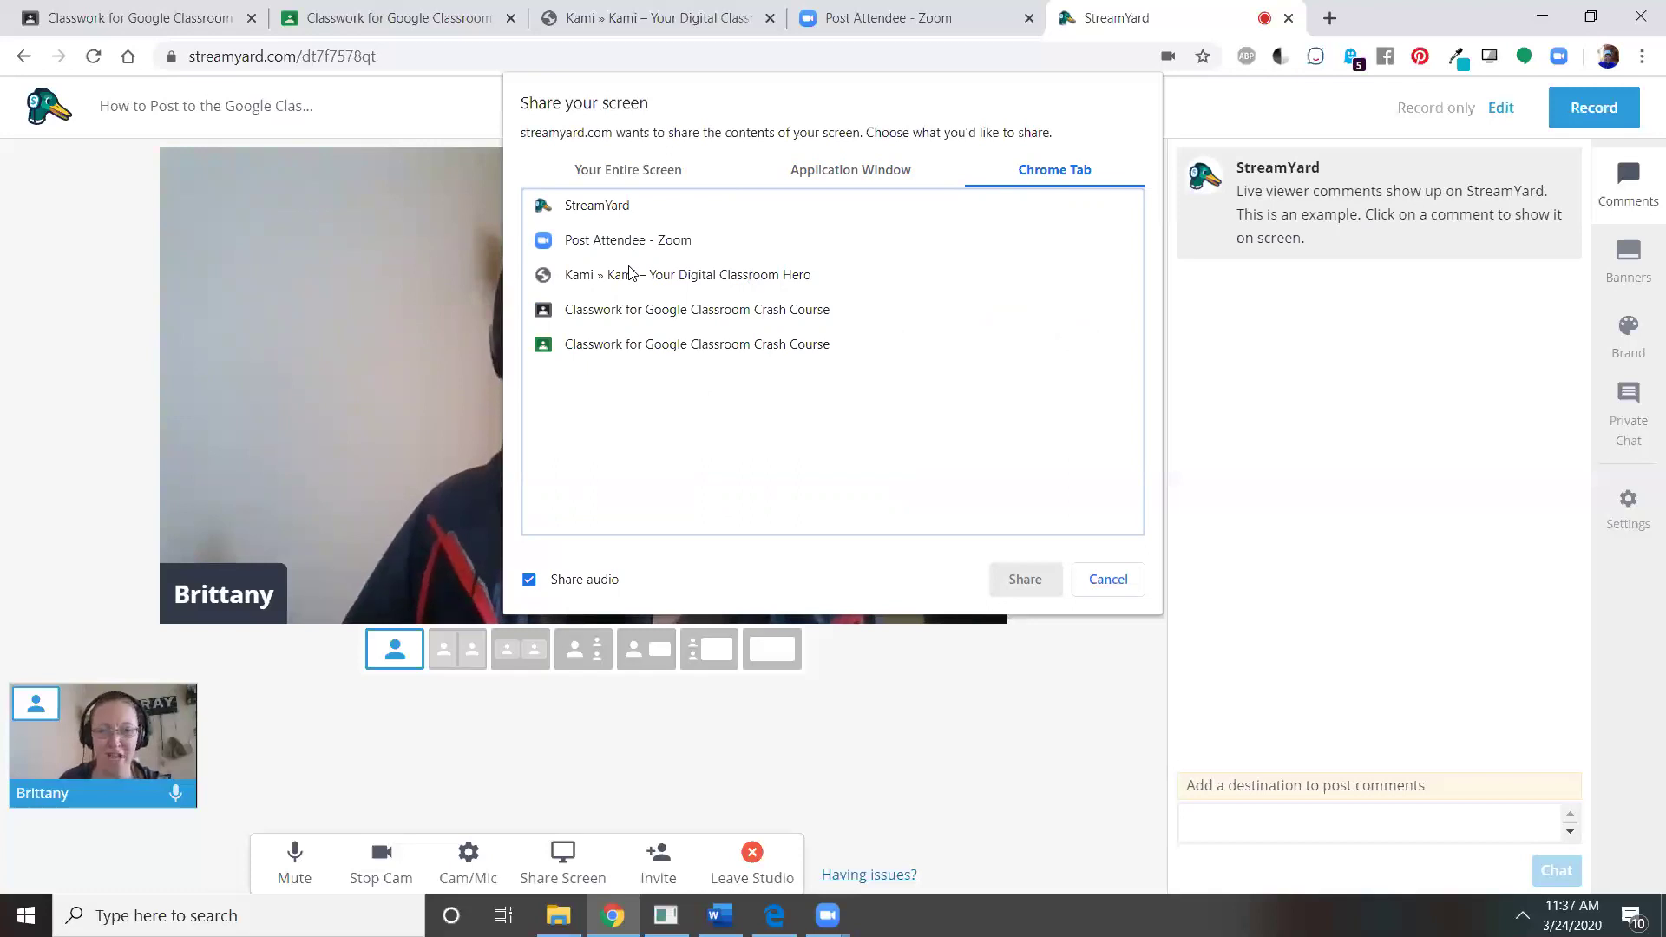
click(657, 172)
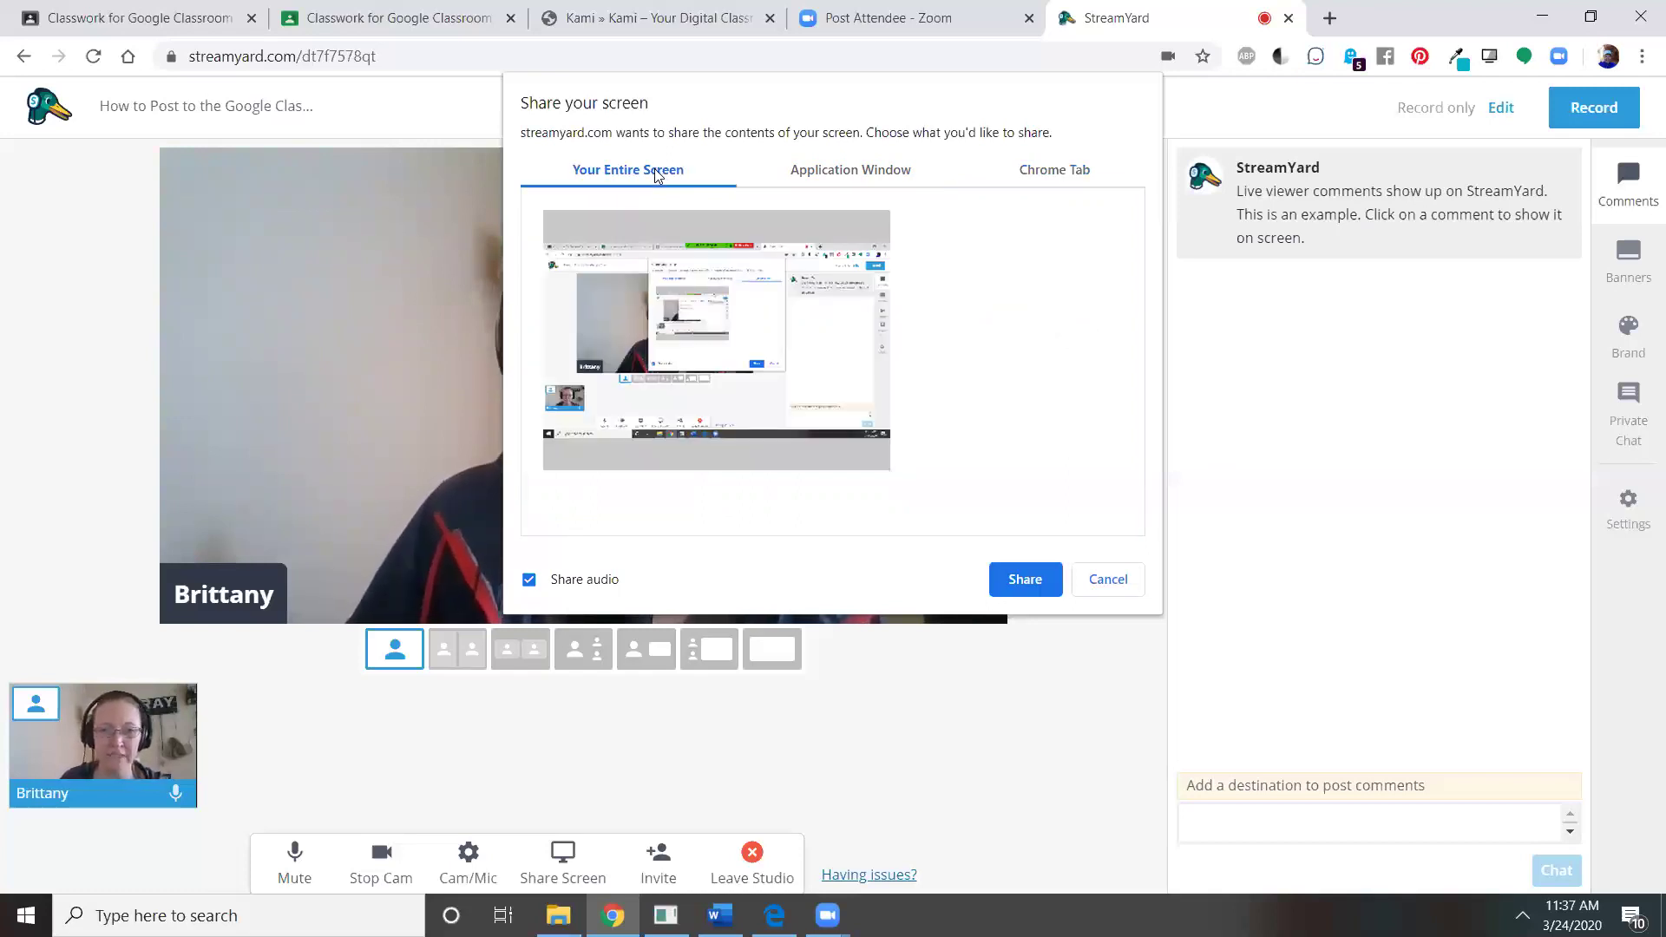
click(681, 370)
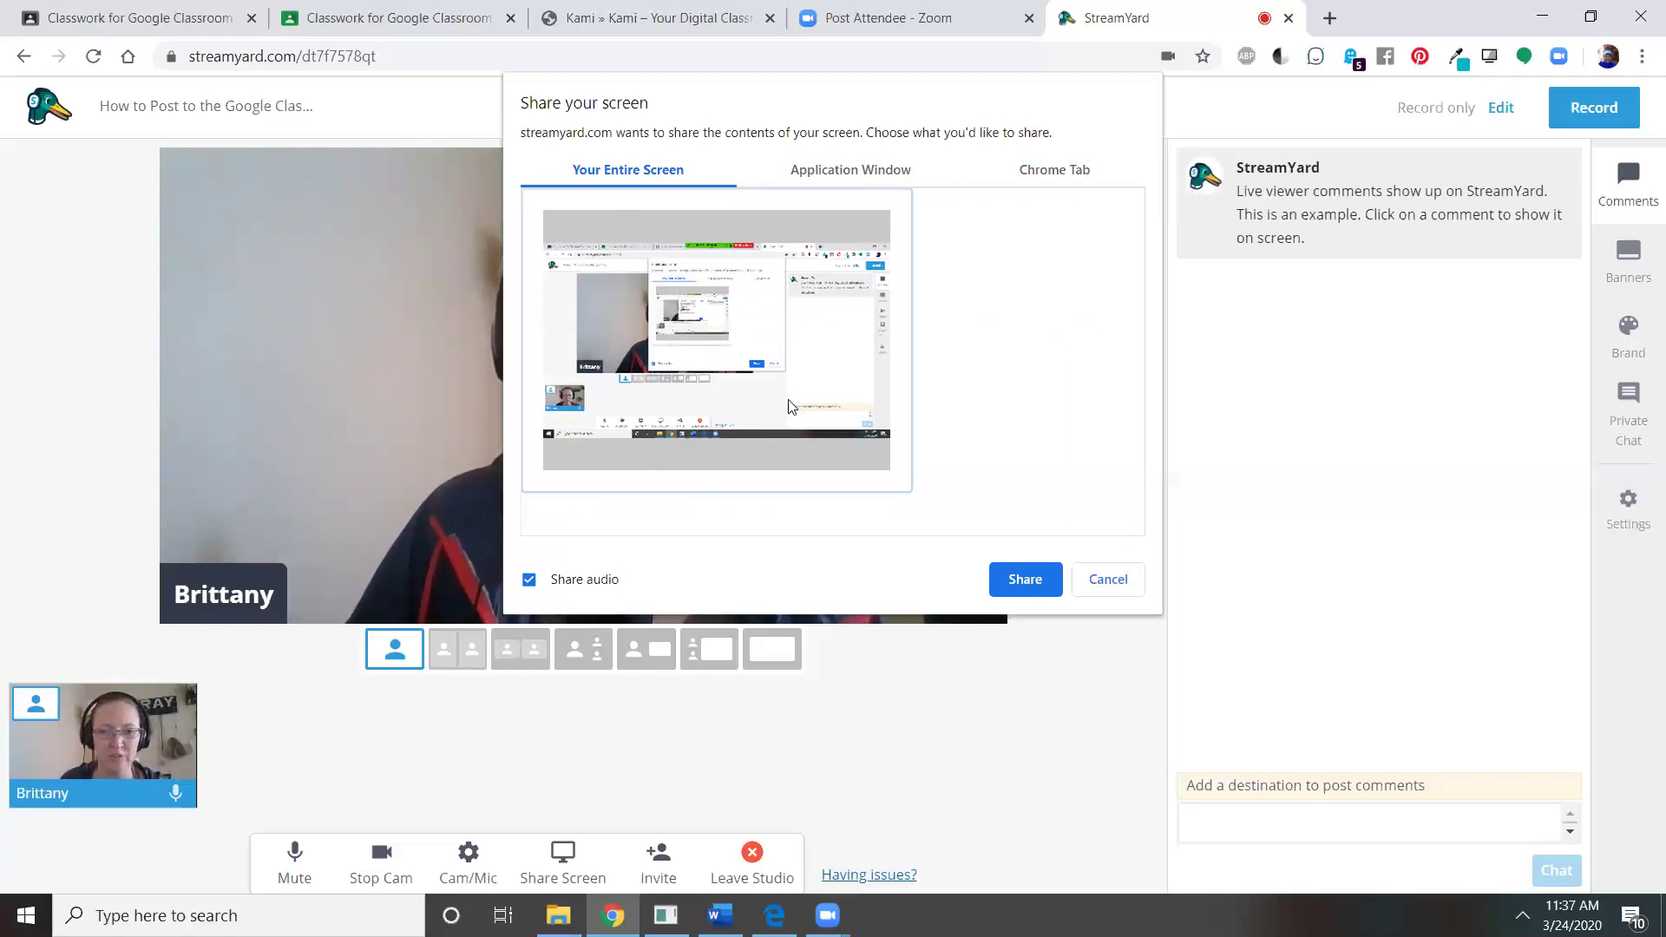
click(1003, 579)
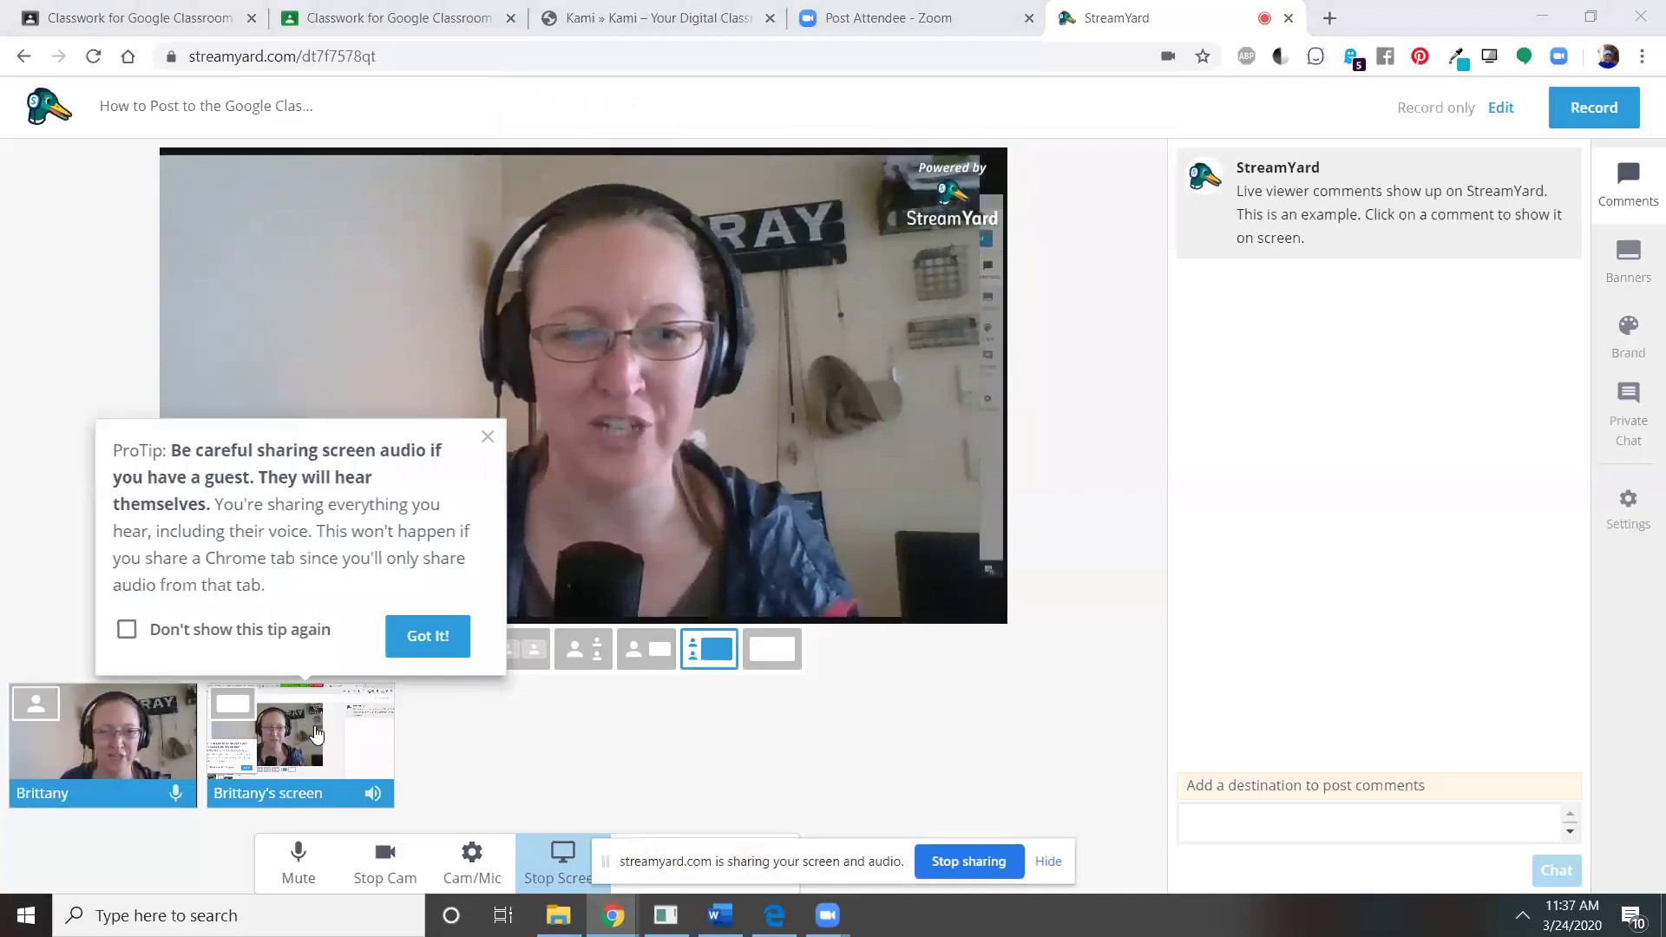
Dismiss the audio tip, glance at the Classroom tab, then remove the shared screen from stage.
click(488, 437)
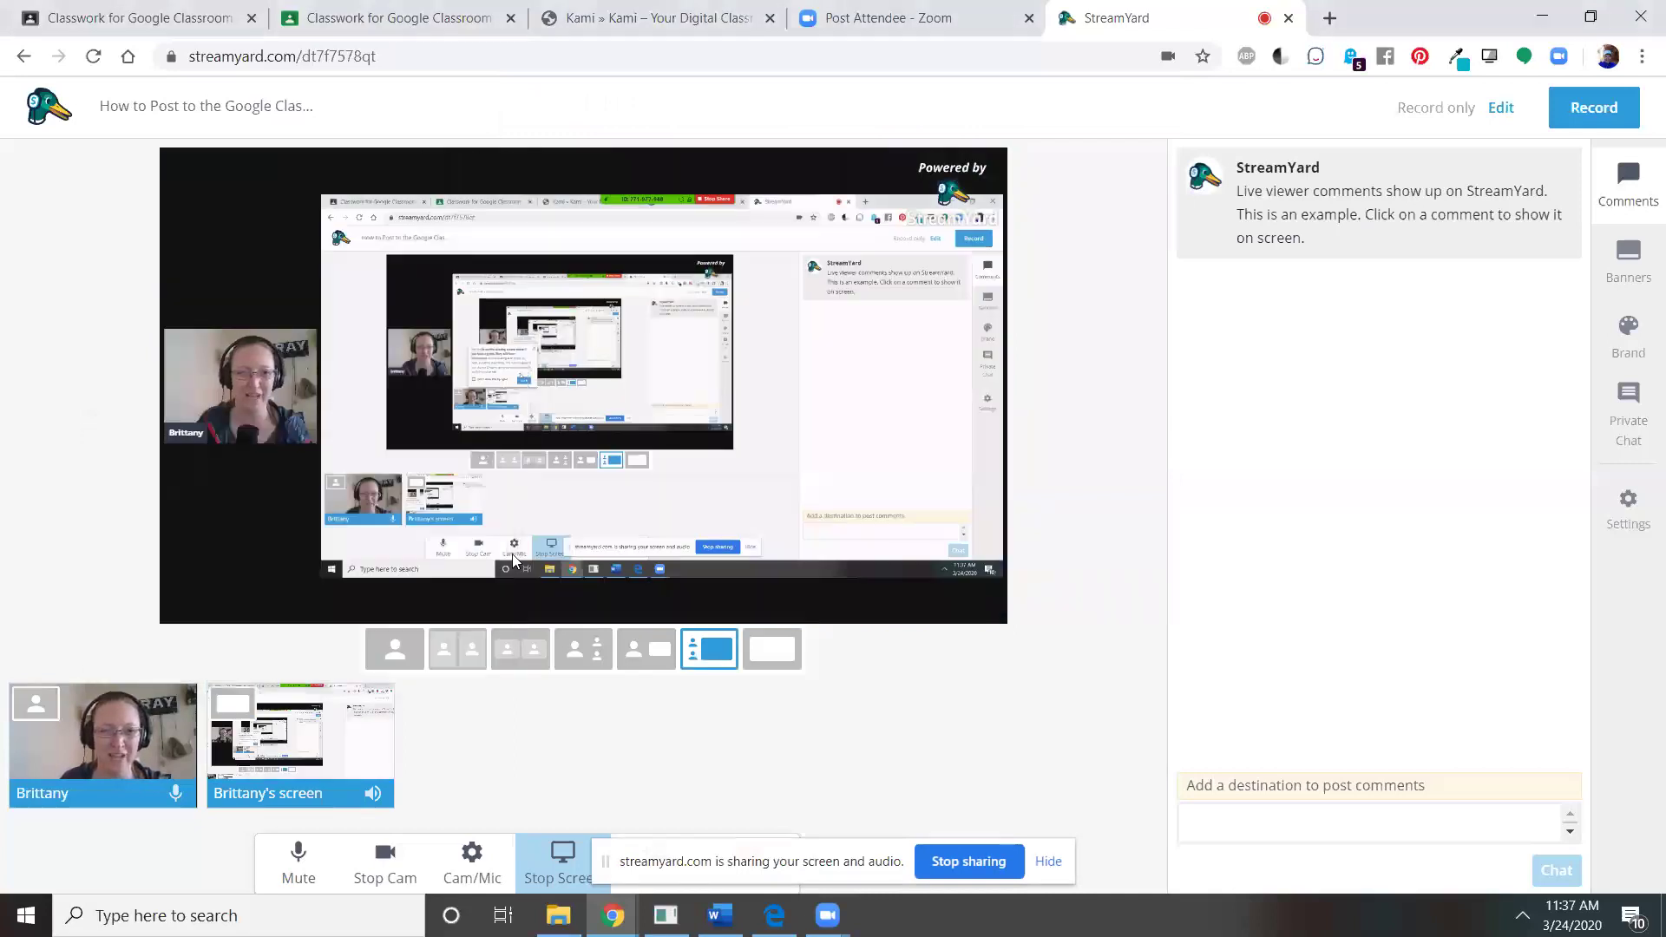
click(408, 19)
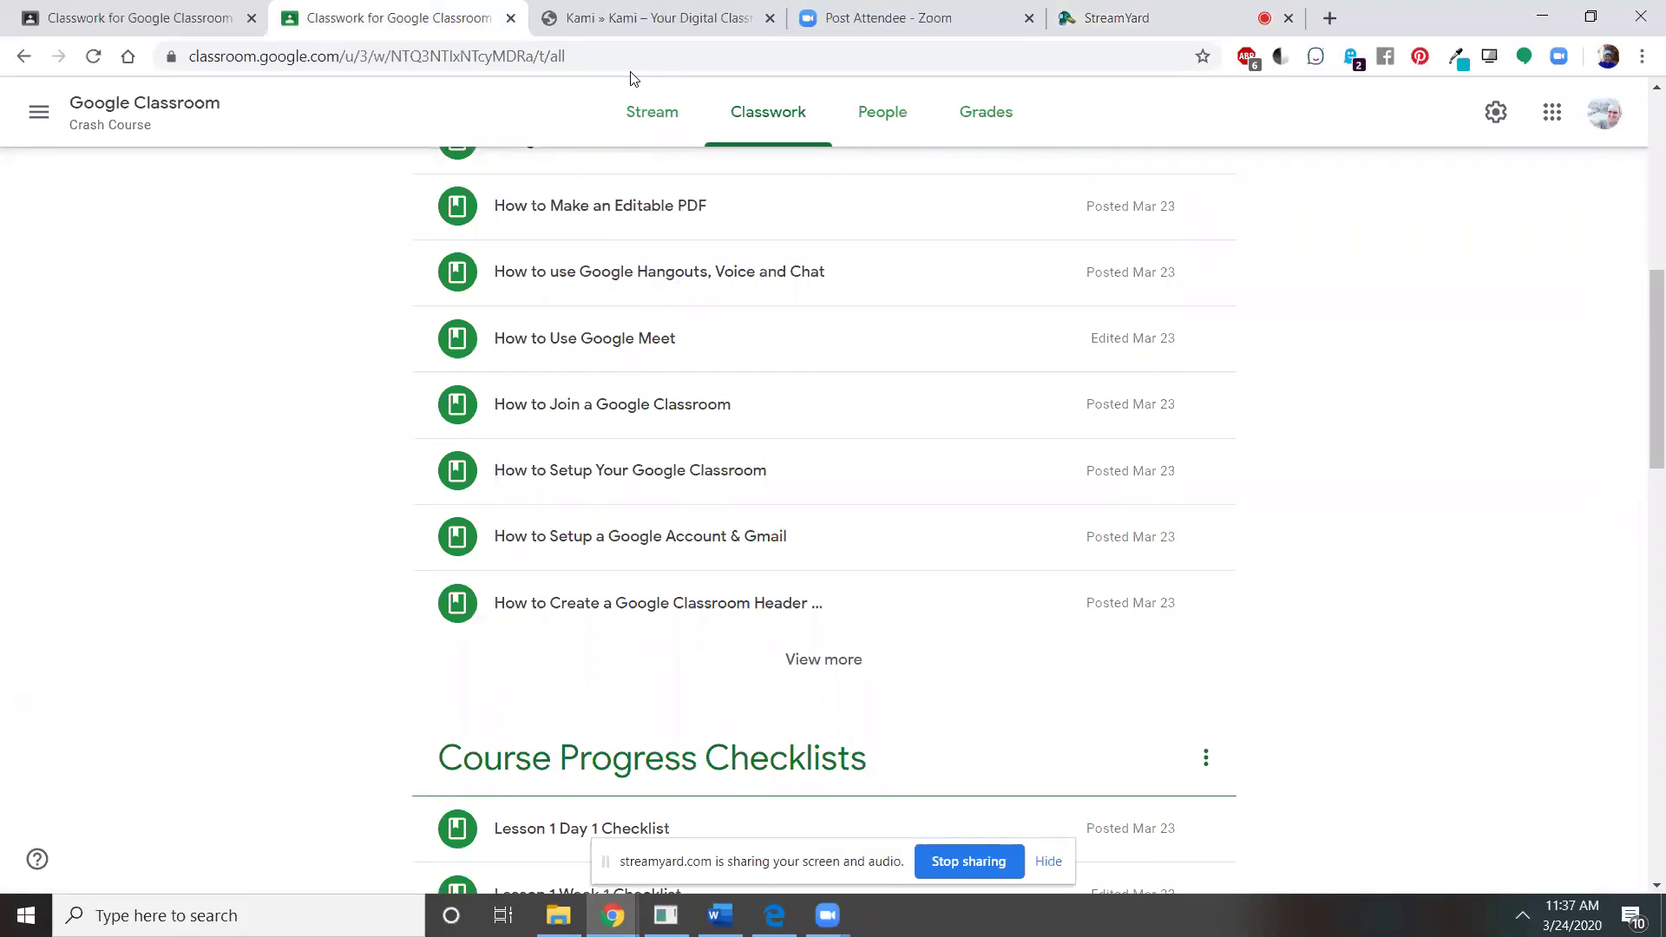
key(ctrl+5)
click(299, 733)
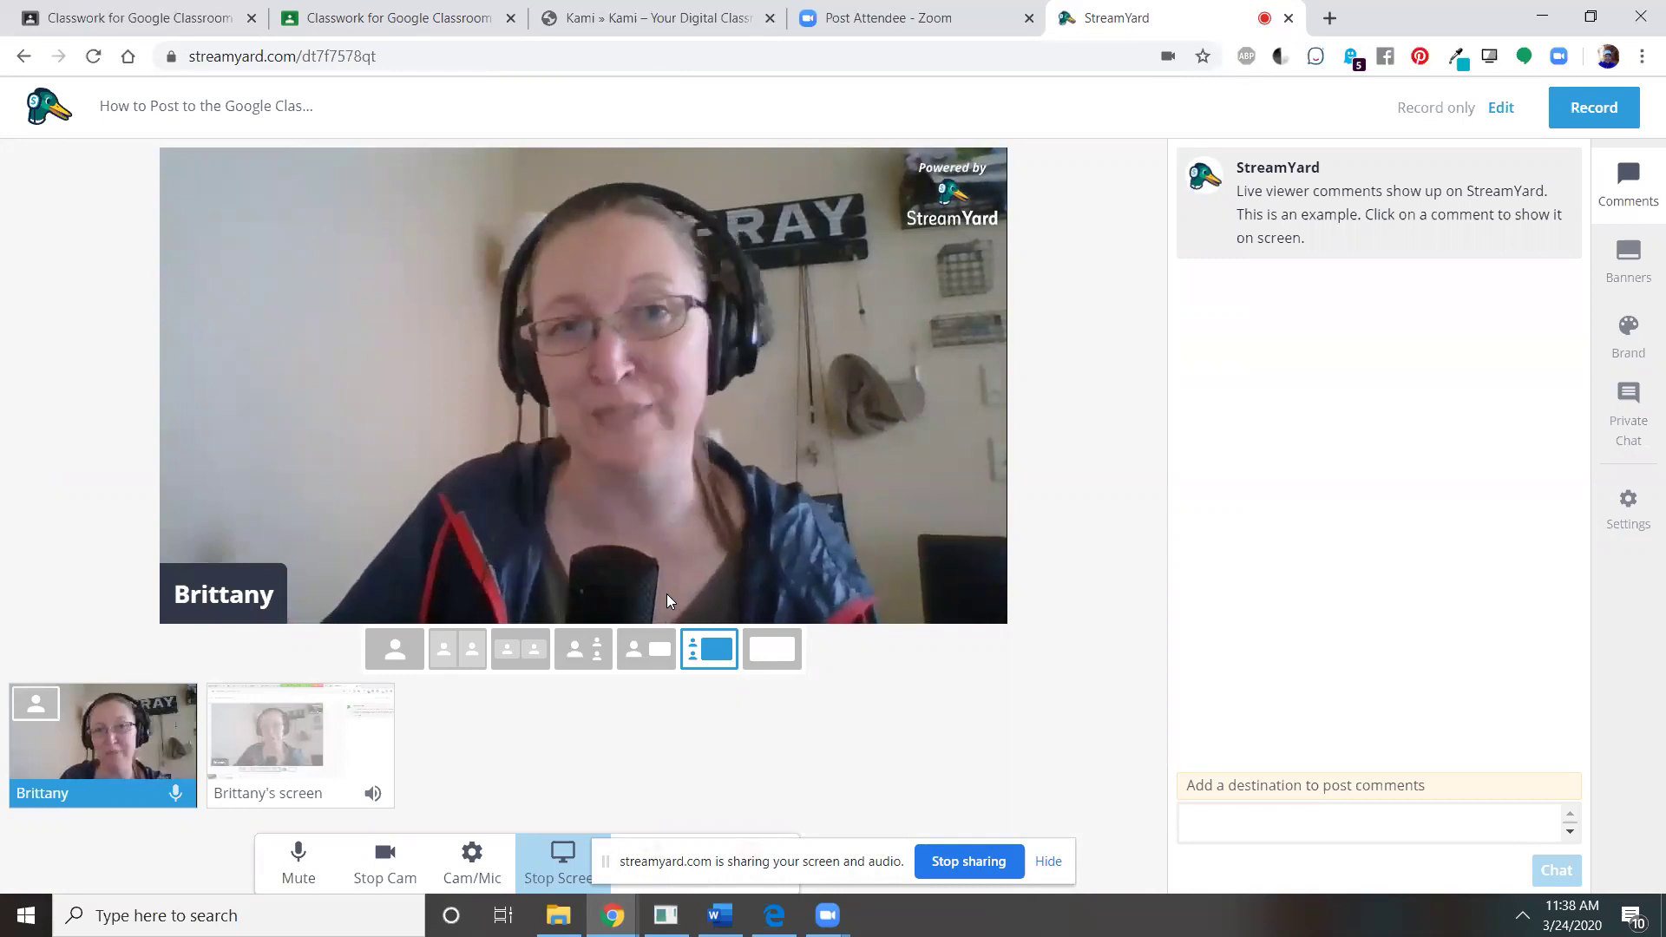
Cycle through every stage layout, closing the Invite a guest tip, ending on screen-only.
mouse_move(298, 796)
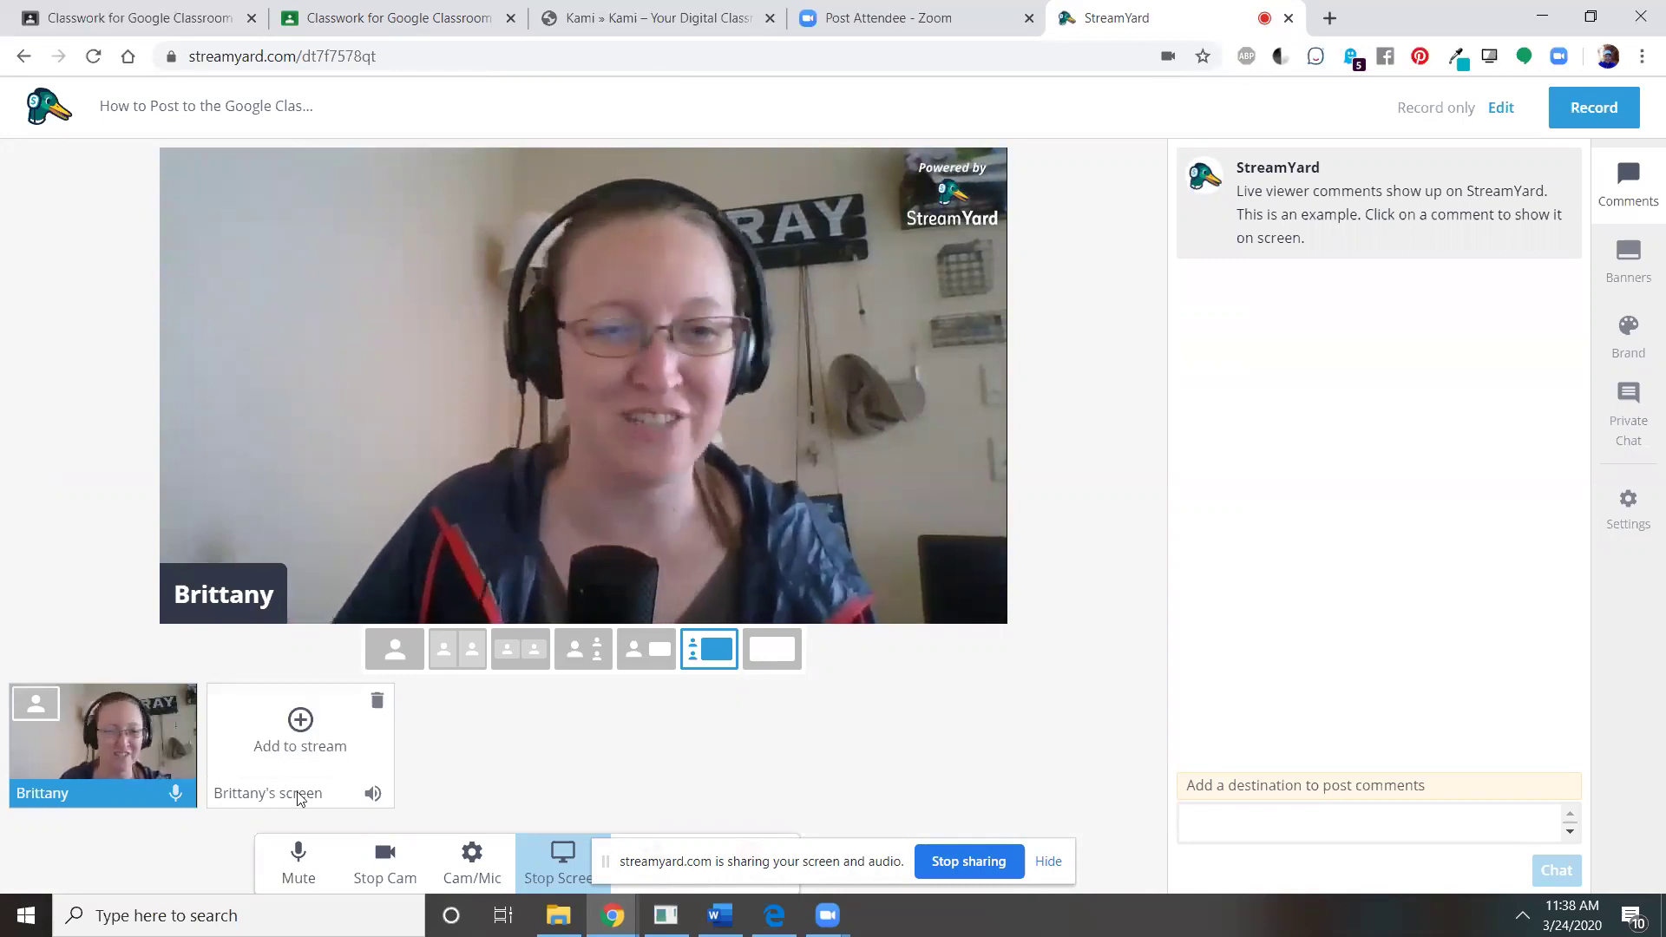
click(397, 651)
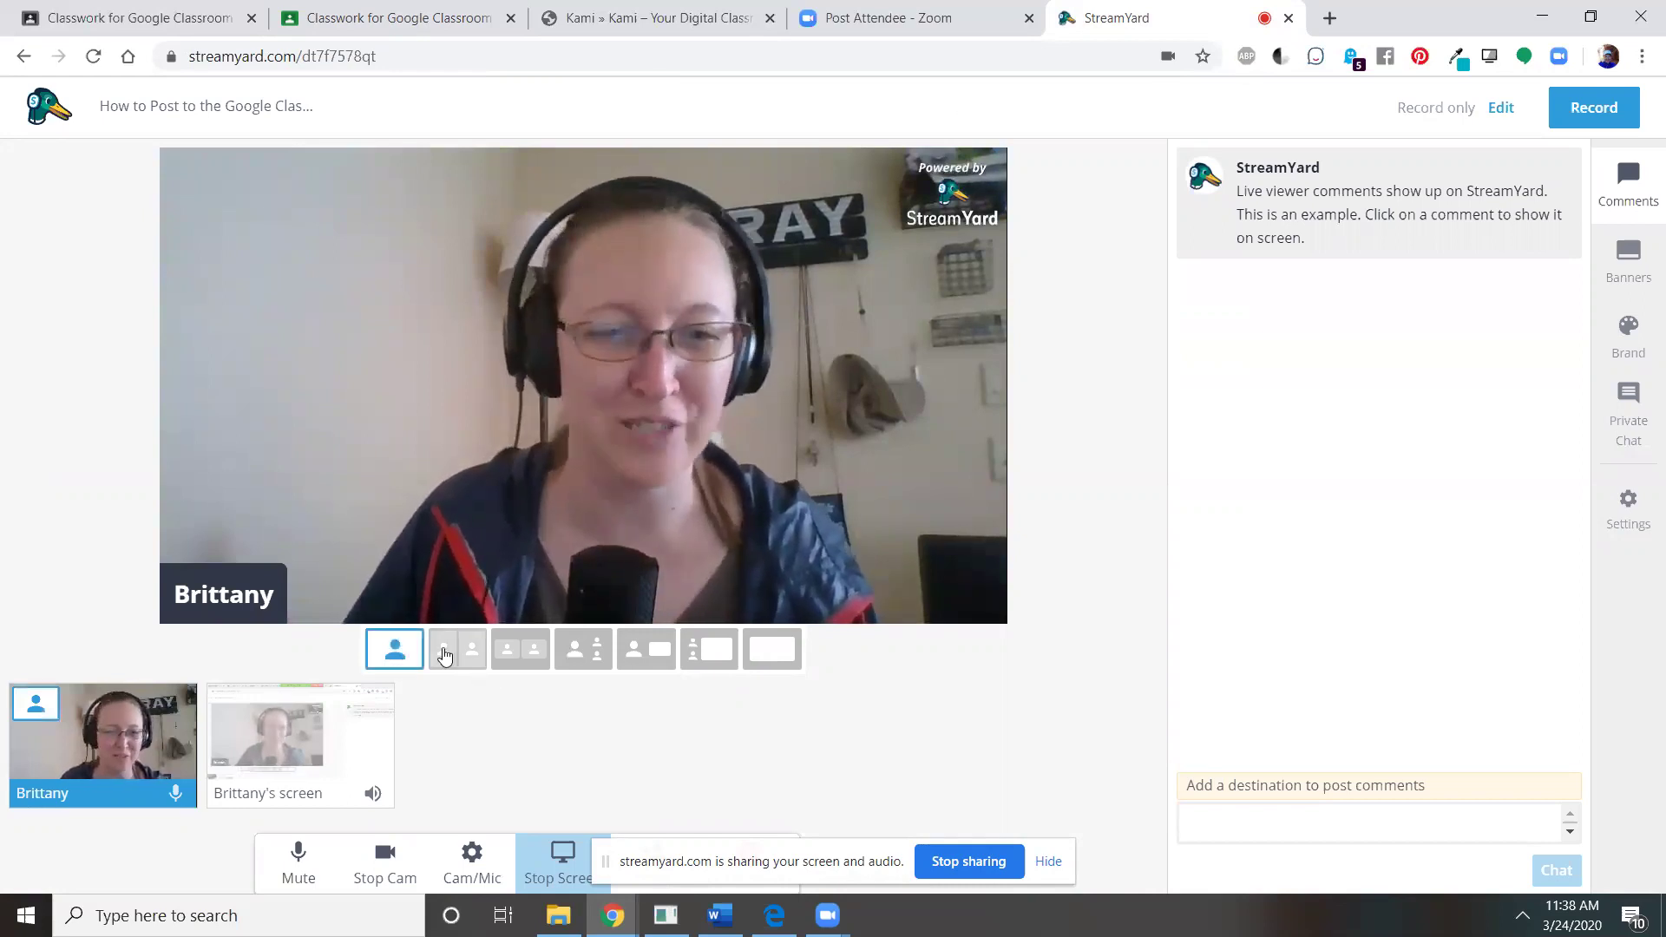
click(446, 661)
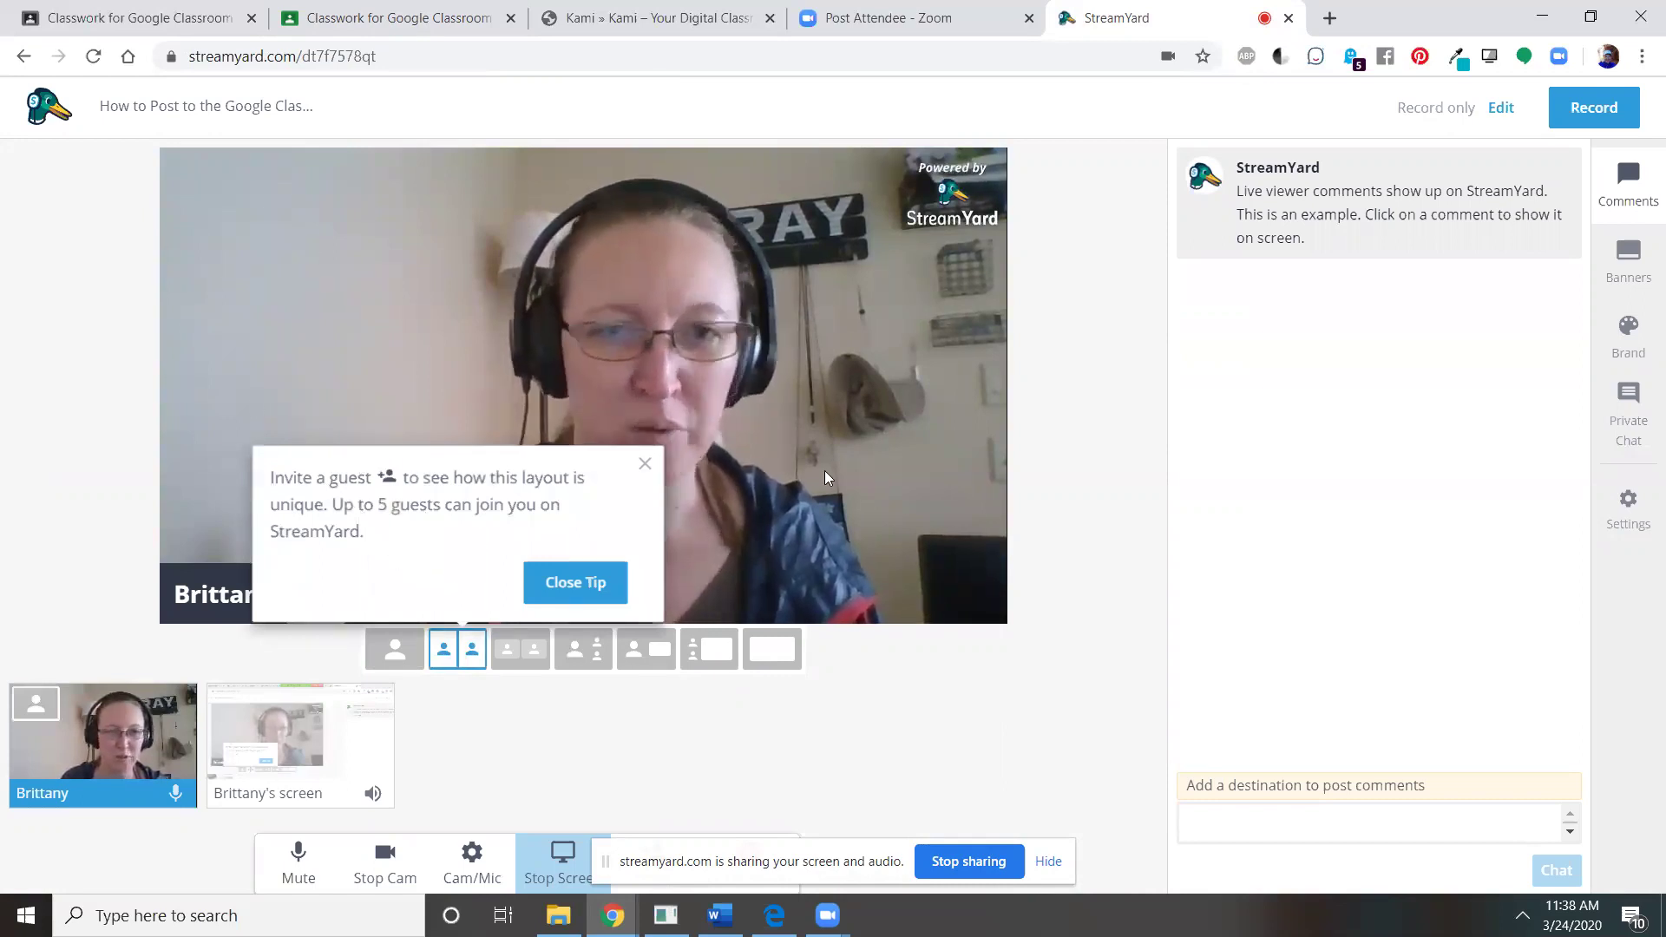
click(645, 463)
click(505, 653)
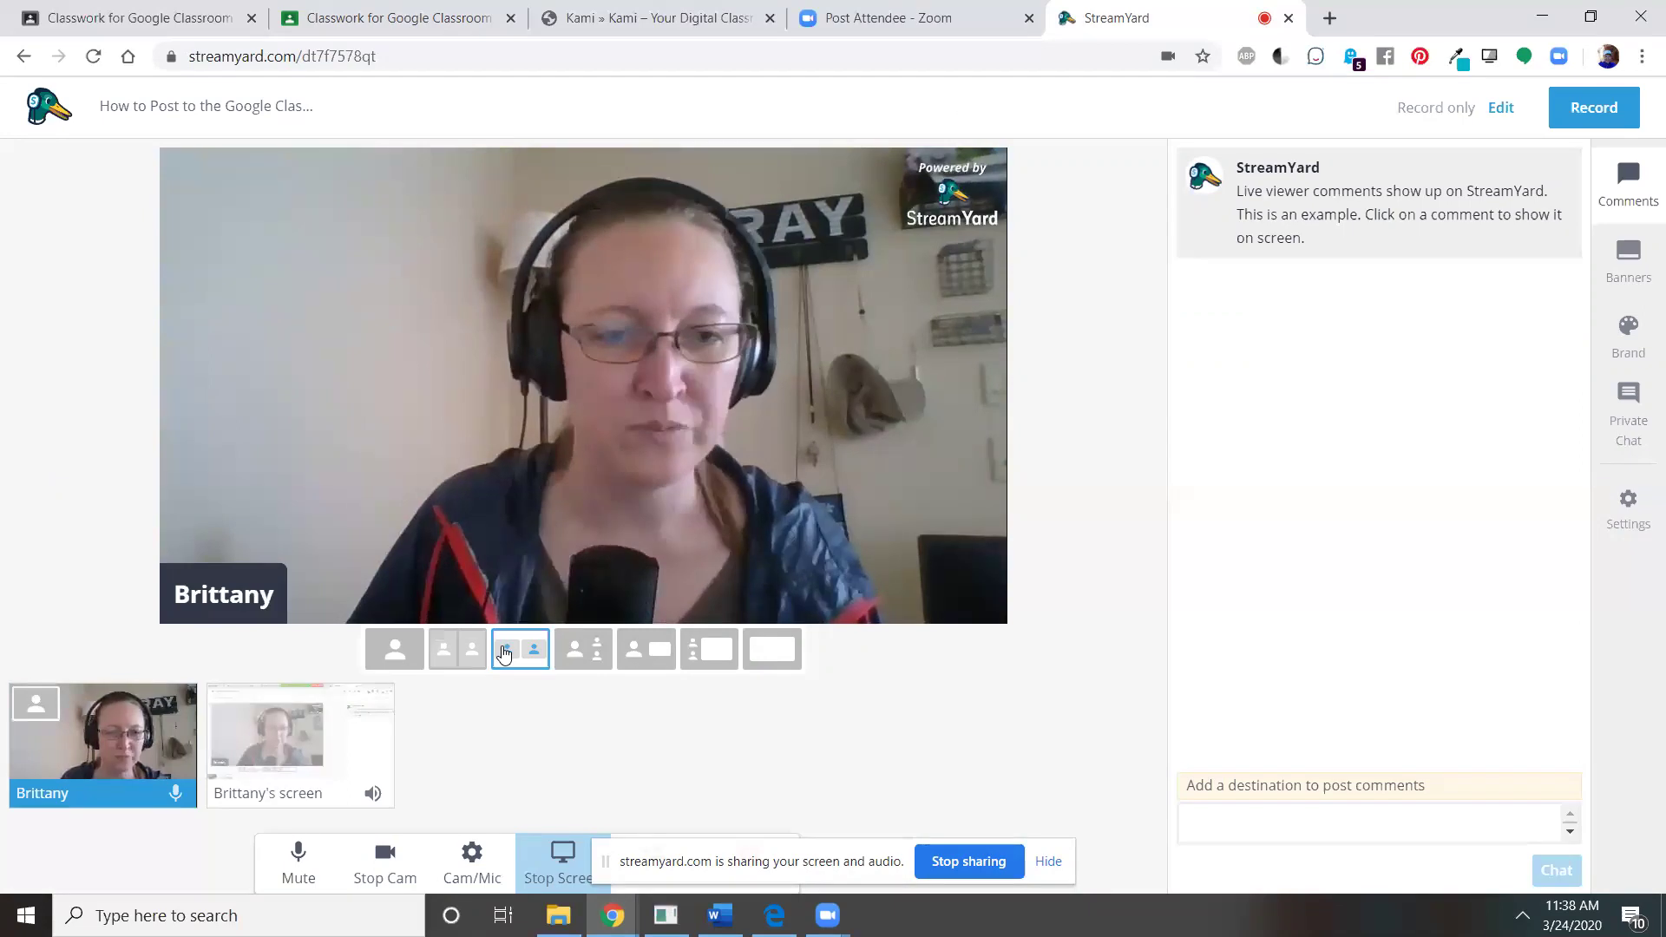
click(583, 652)
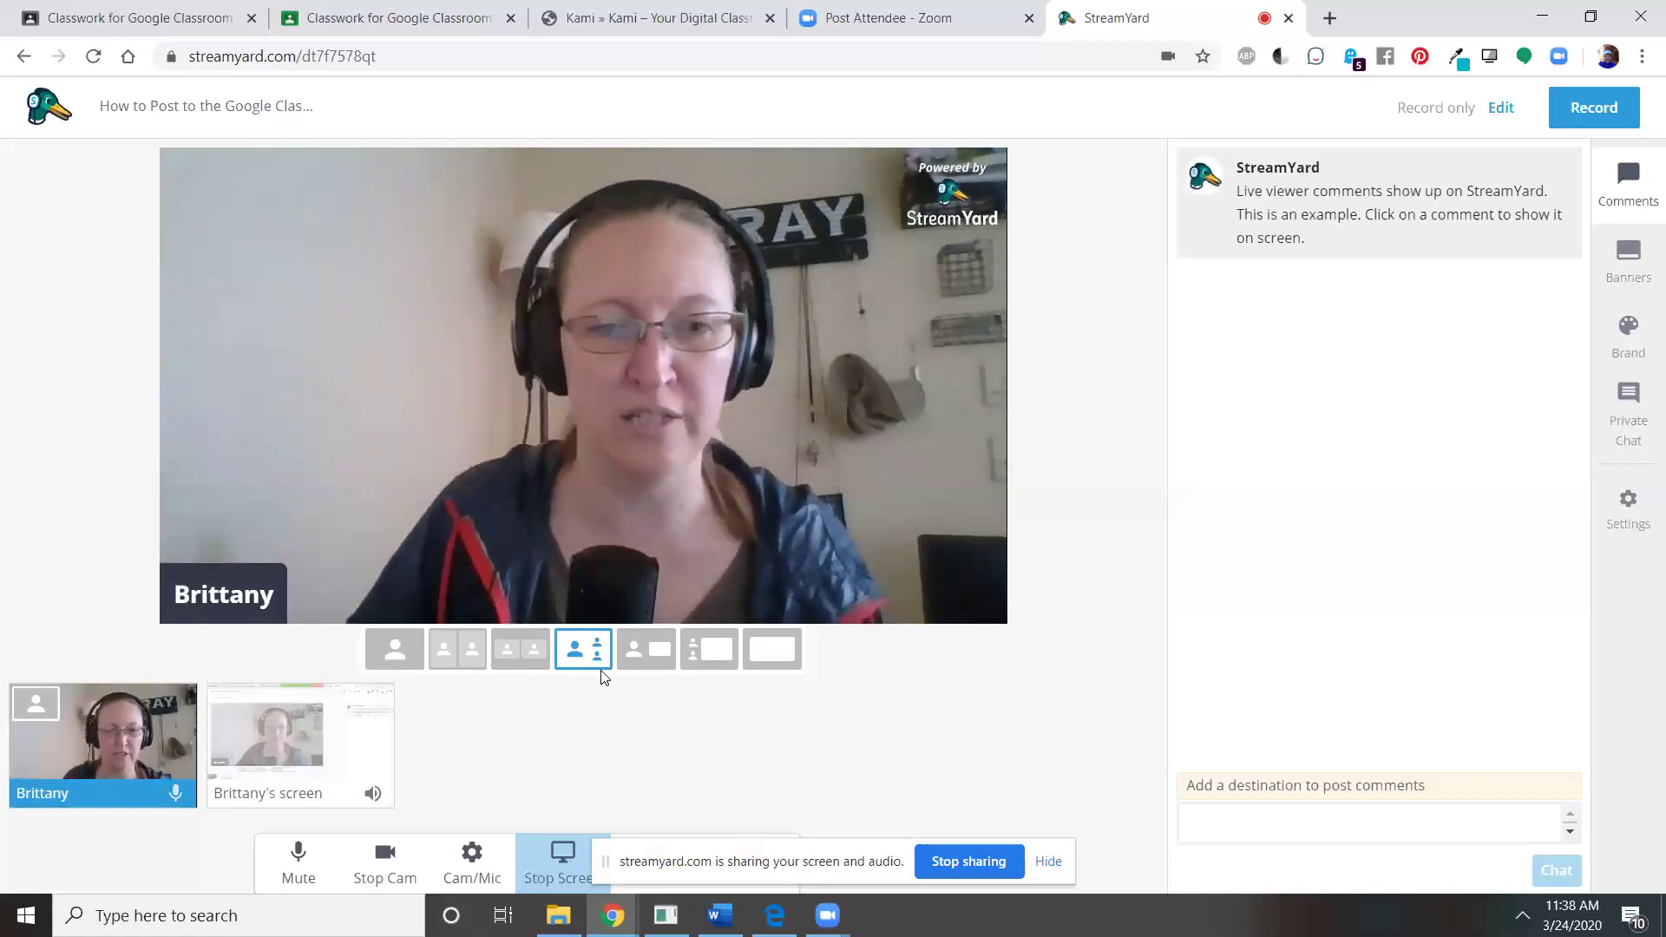
click(648, 656)
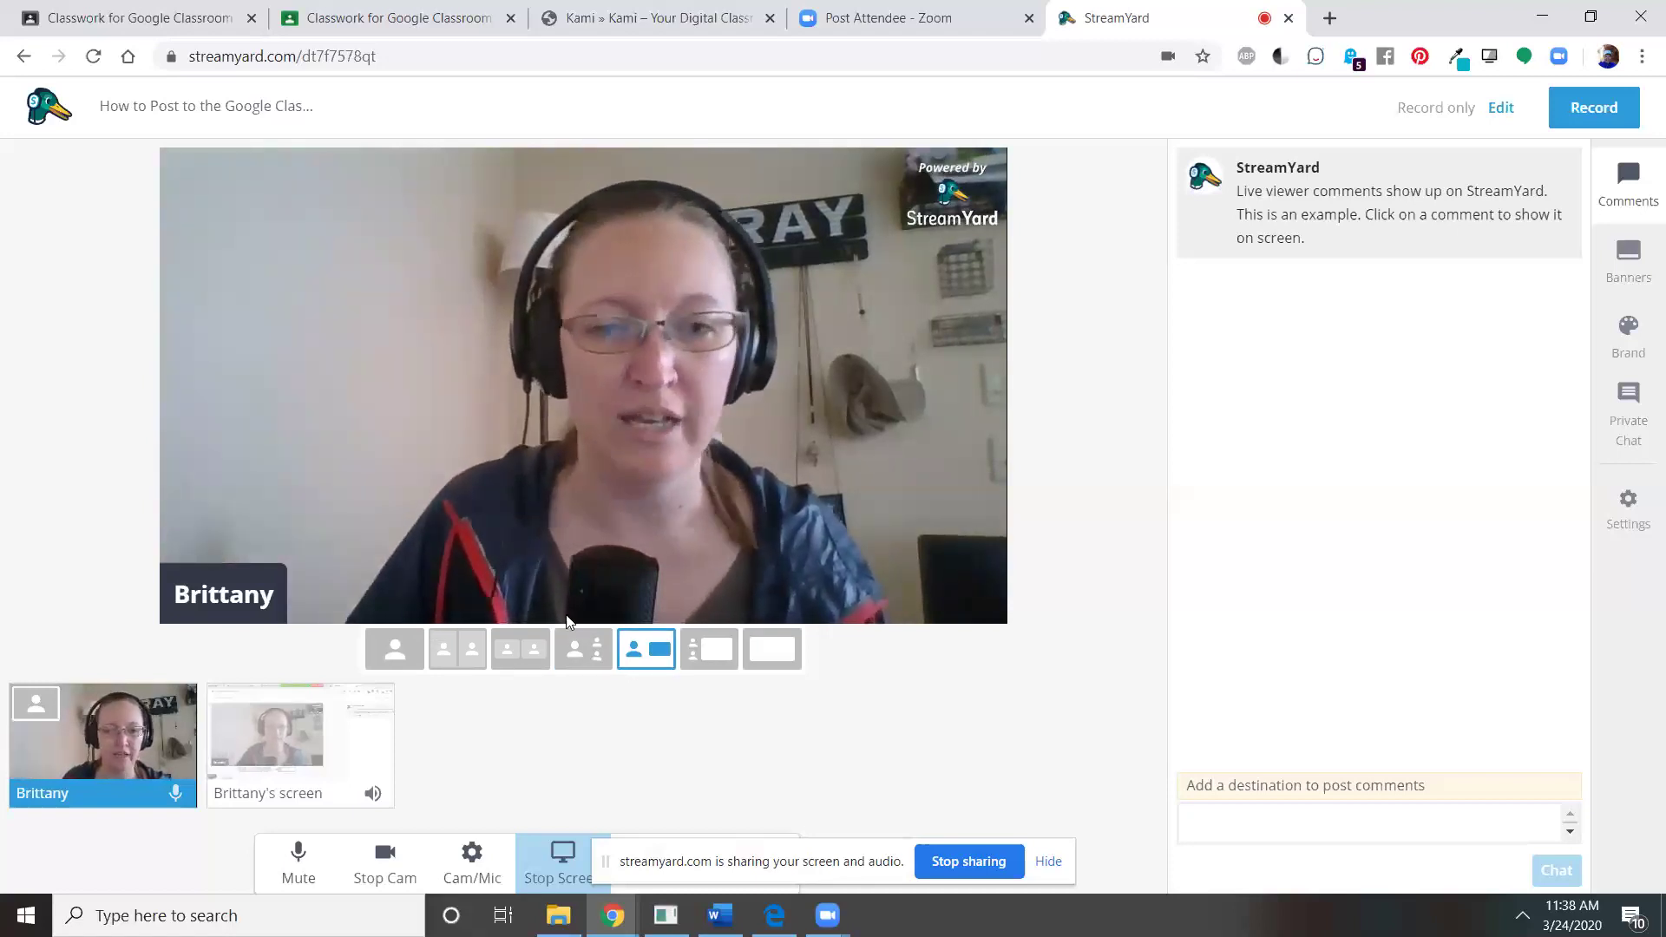
click(692, 656)
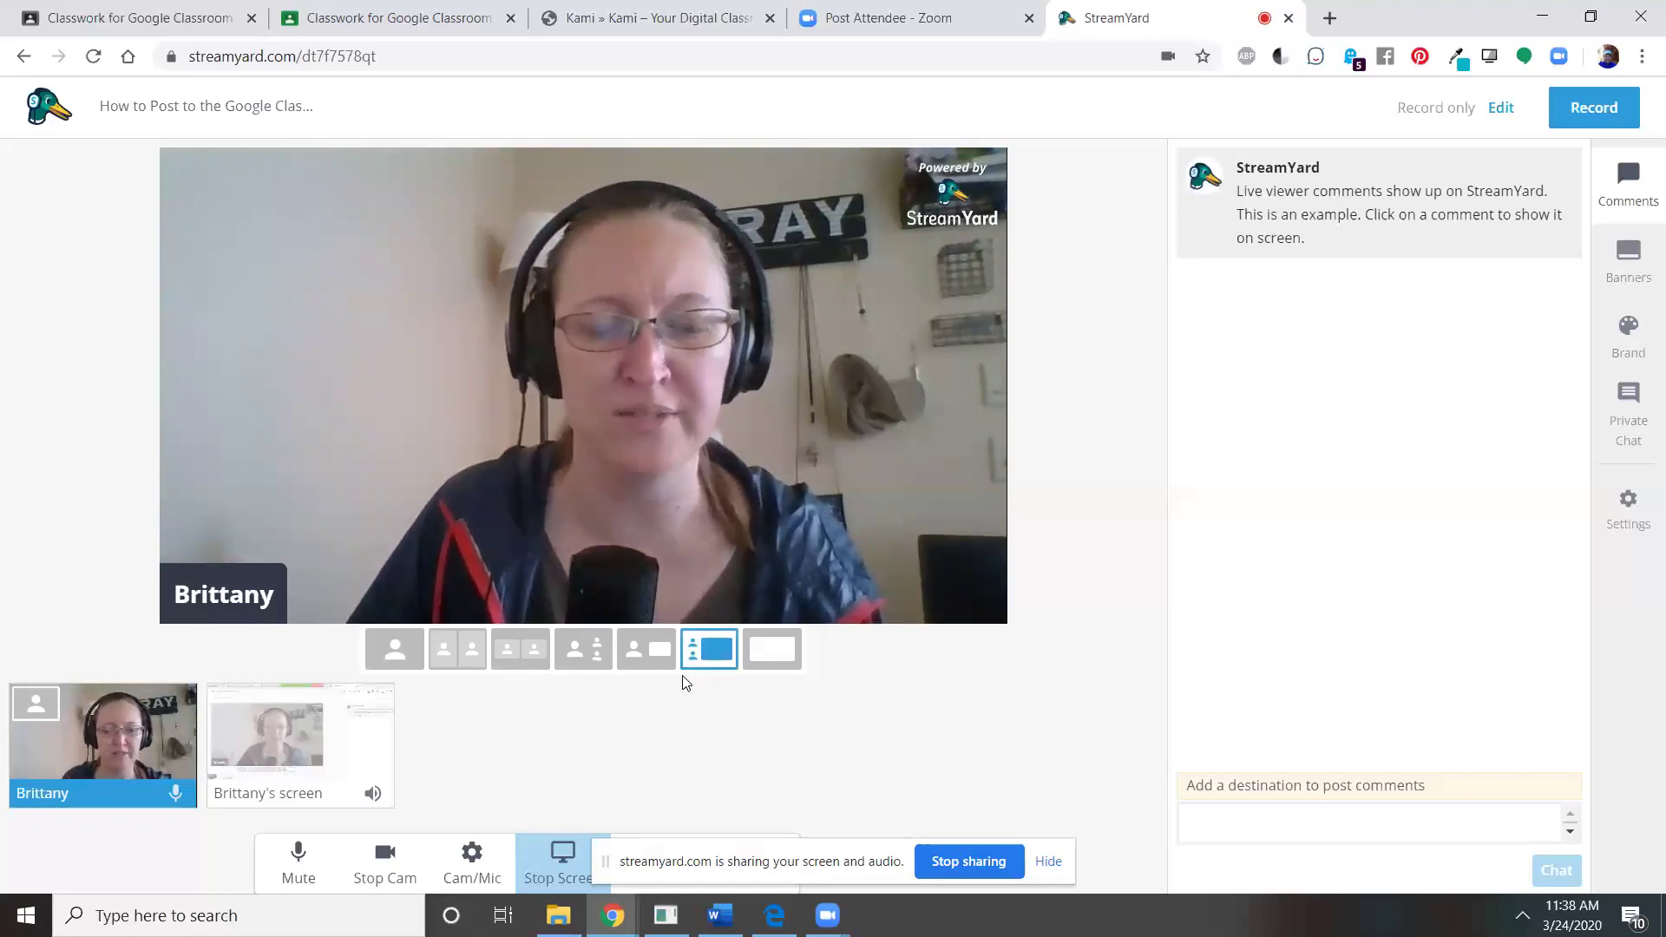
click(771, 657)
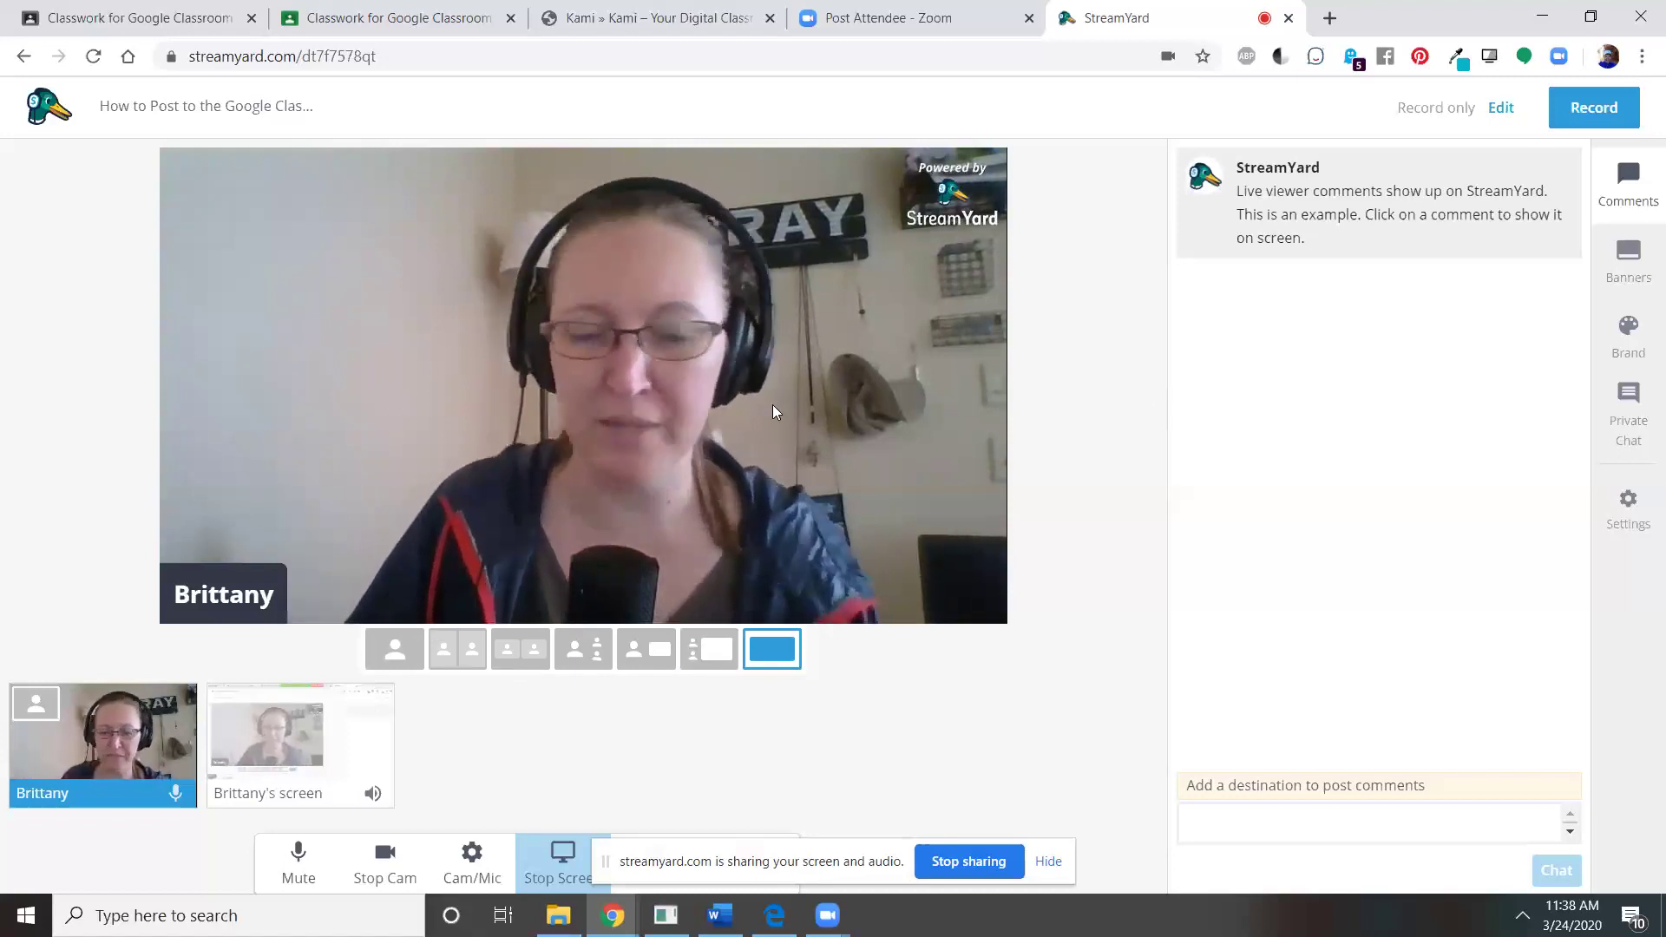
mouse_move(317, 767)
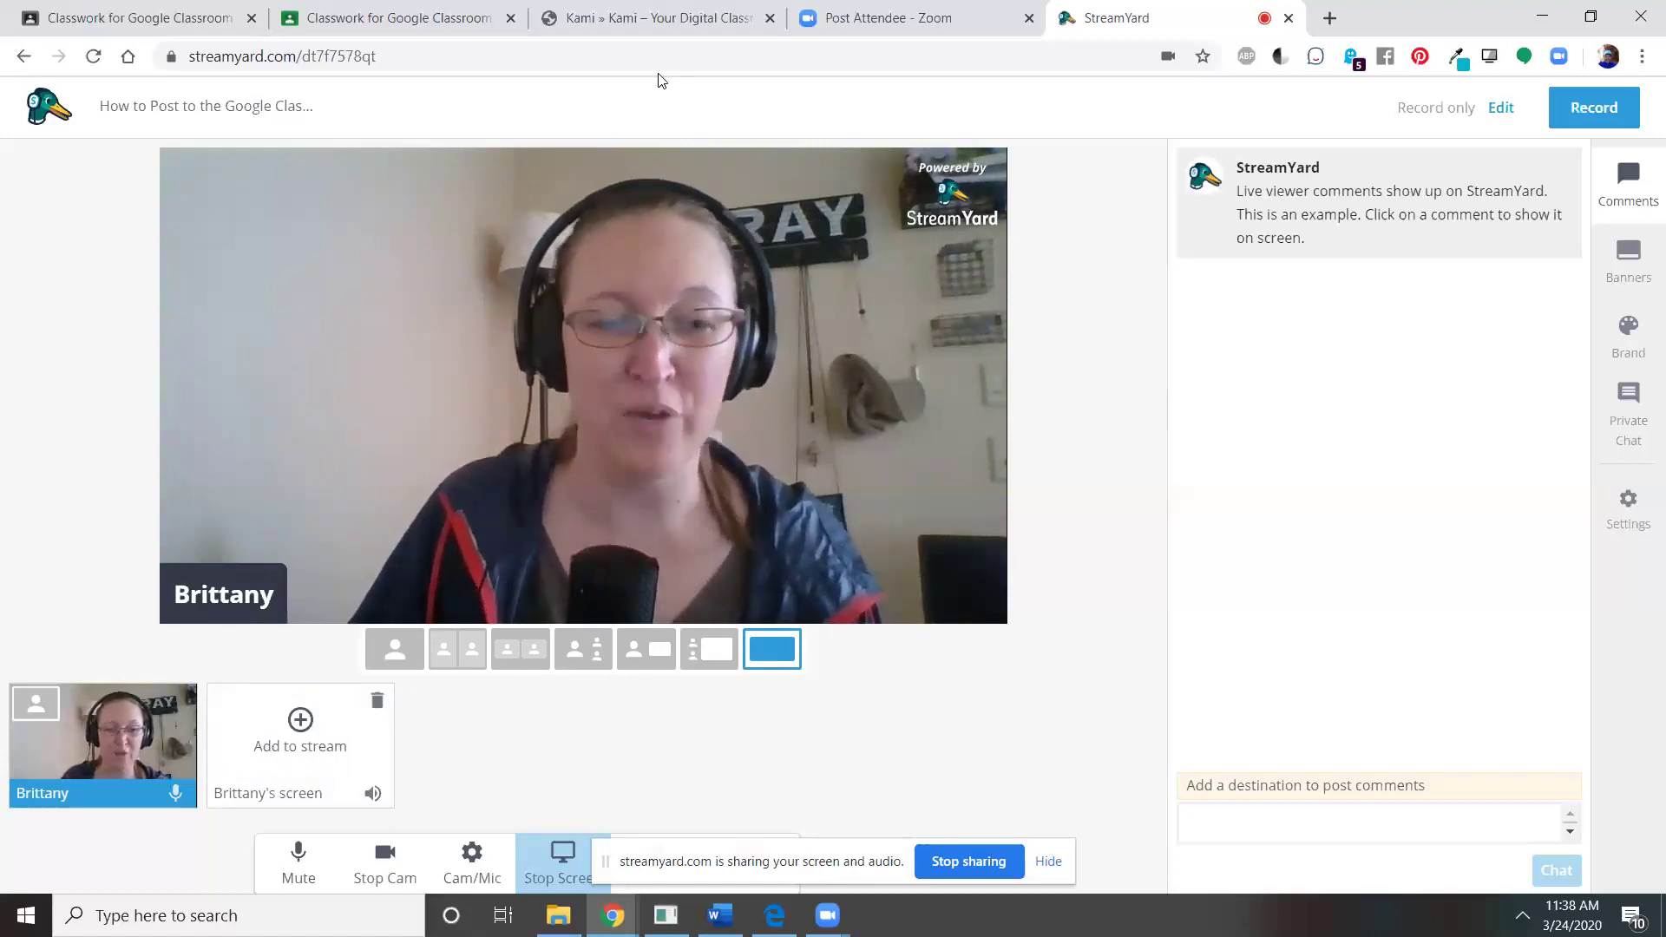
Start the record-only broadcast with the Record button so the timer runs.
click(1579, 124)
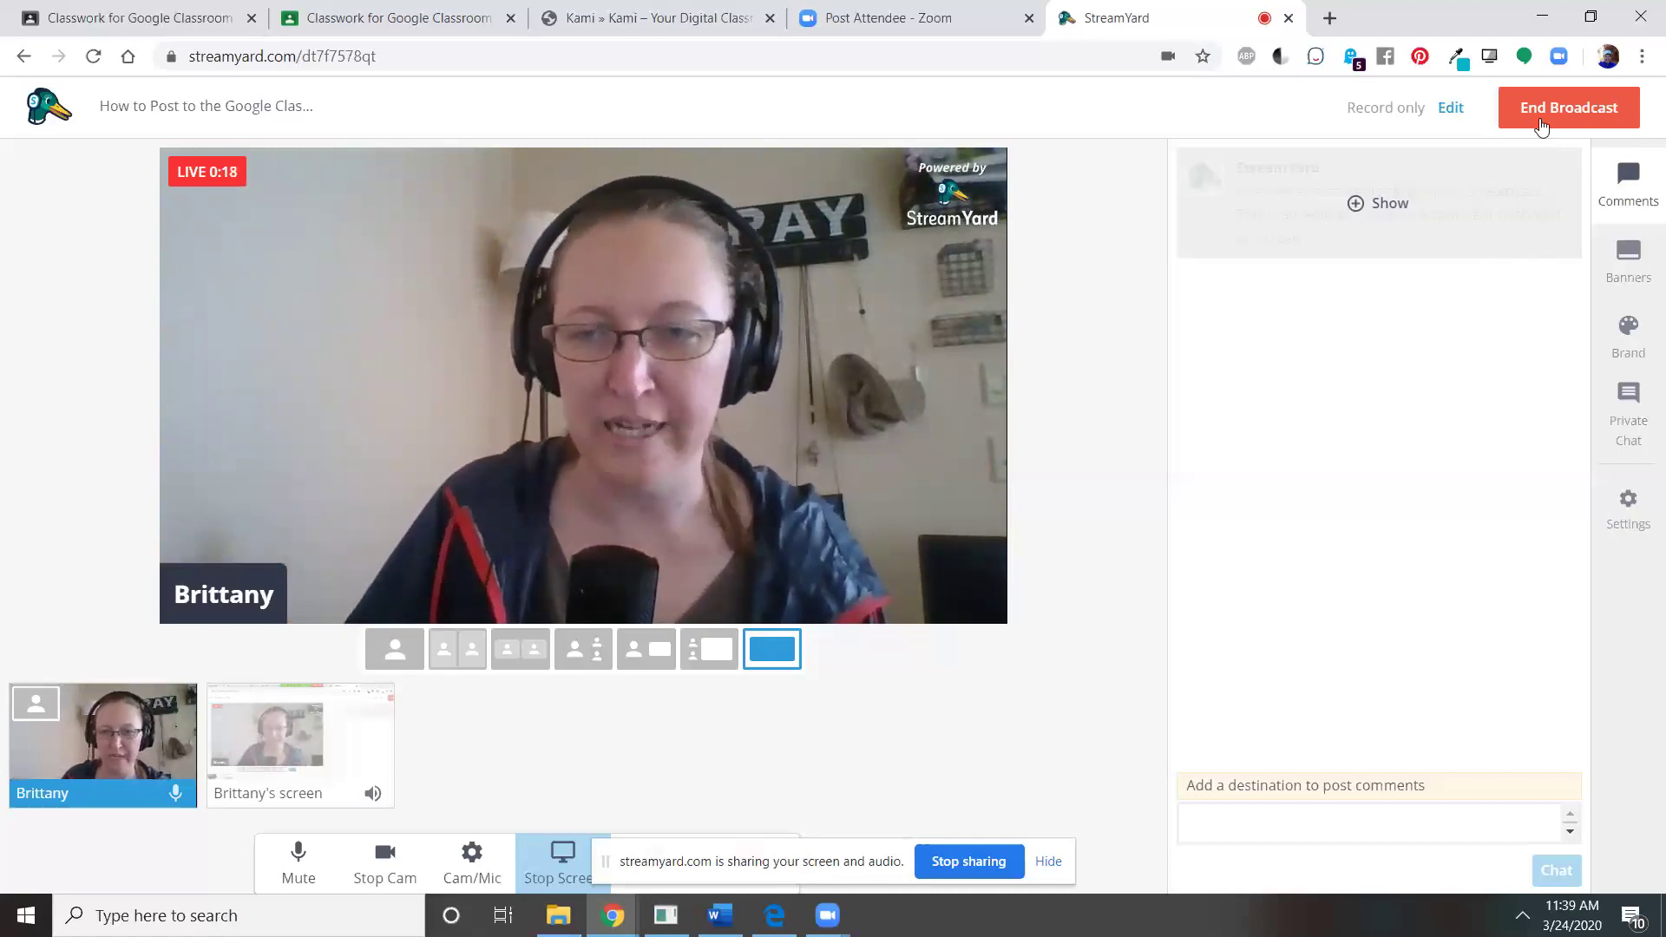
mouse_move(1422, 176)
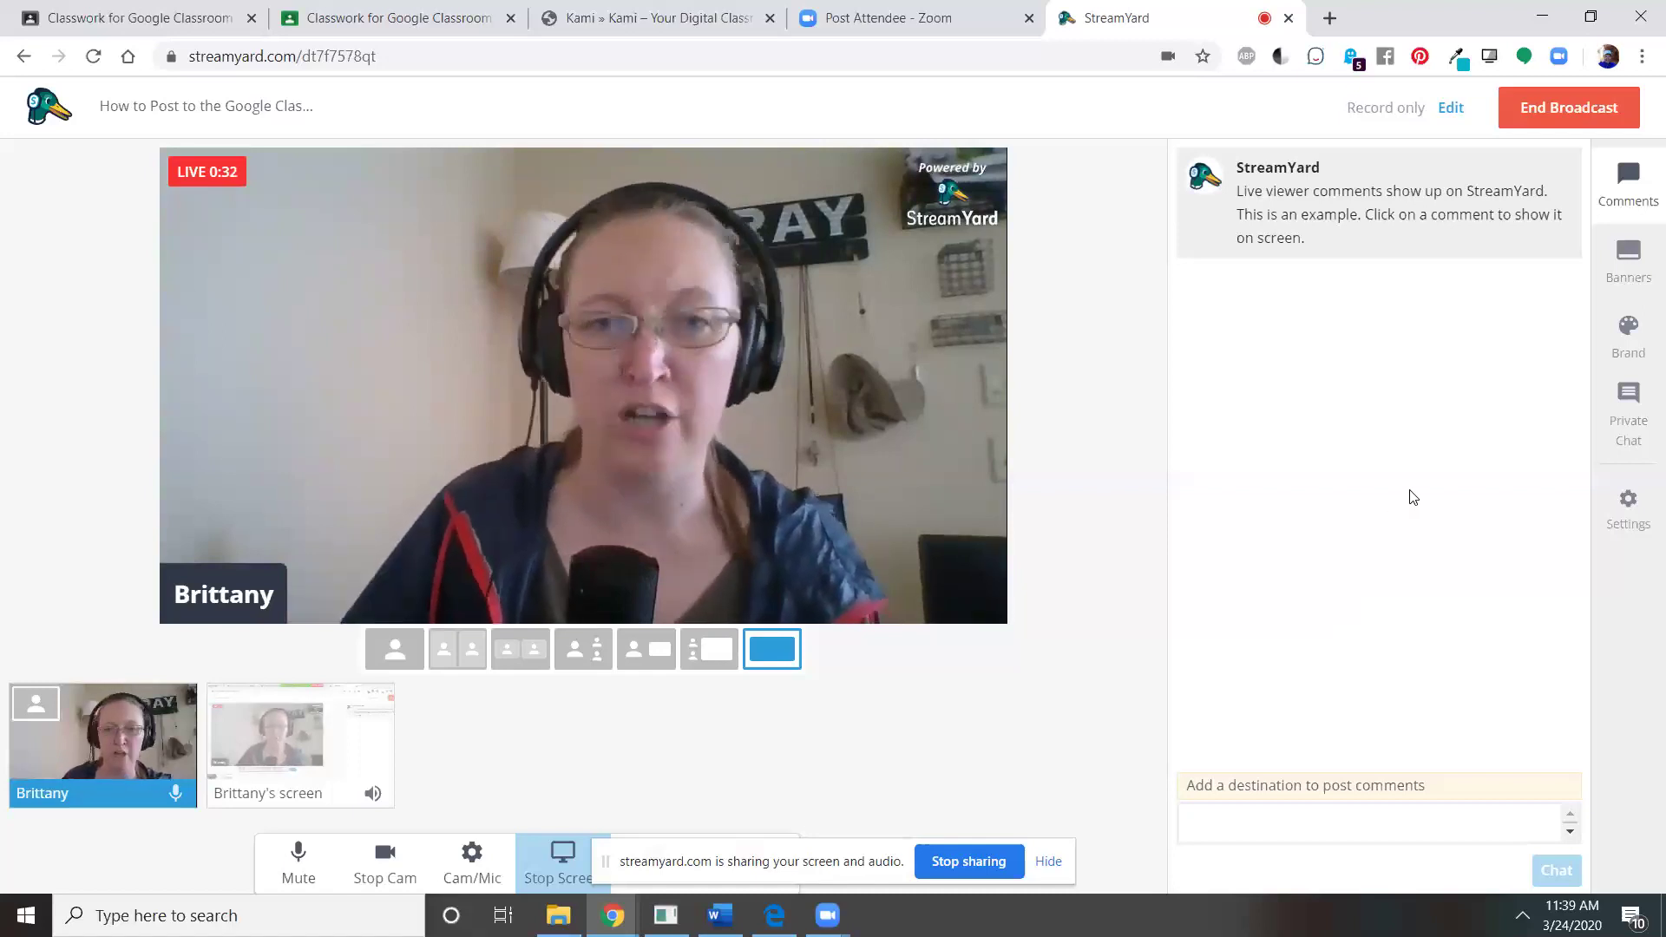
Show the second Example banner on the live video, then hide it again.
click(1639, 272)
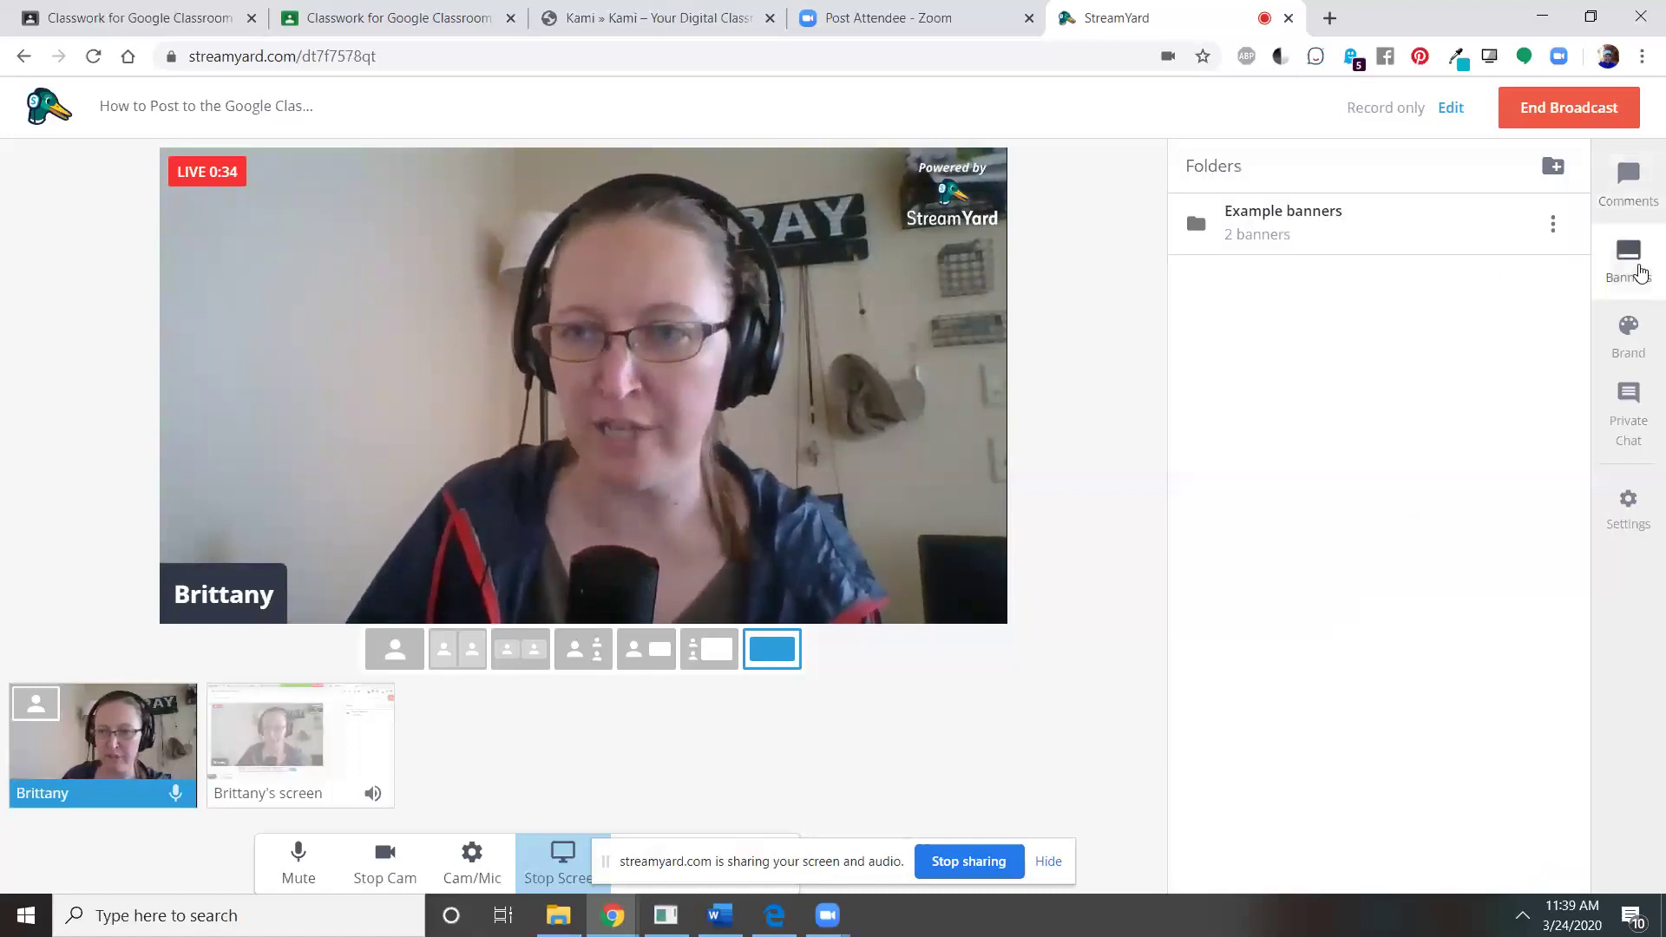
click(1404, 239)
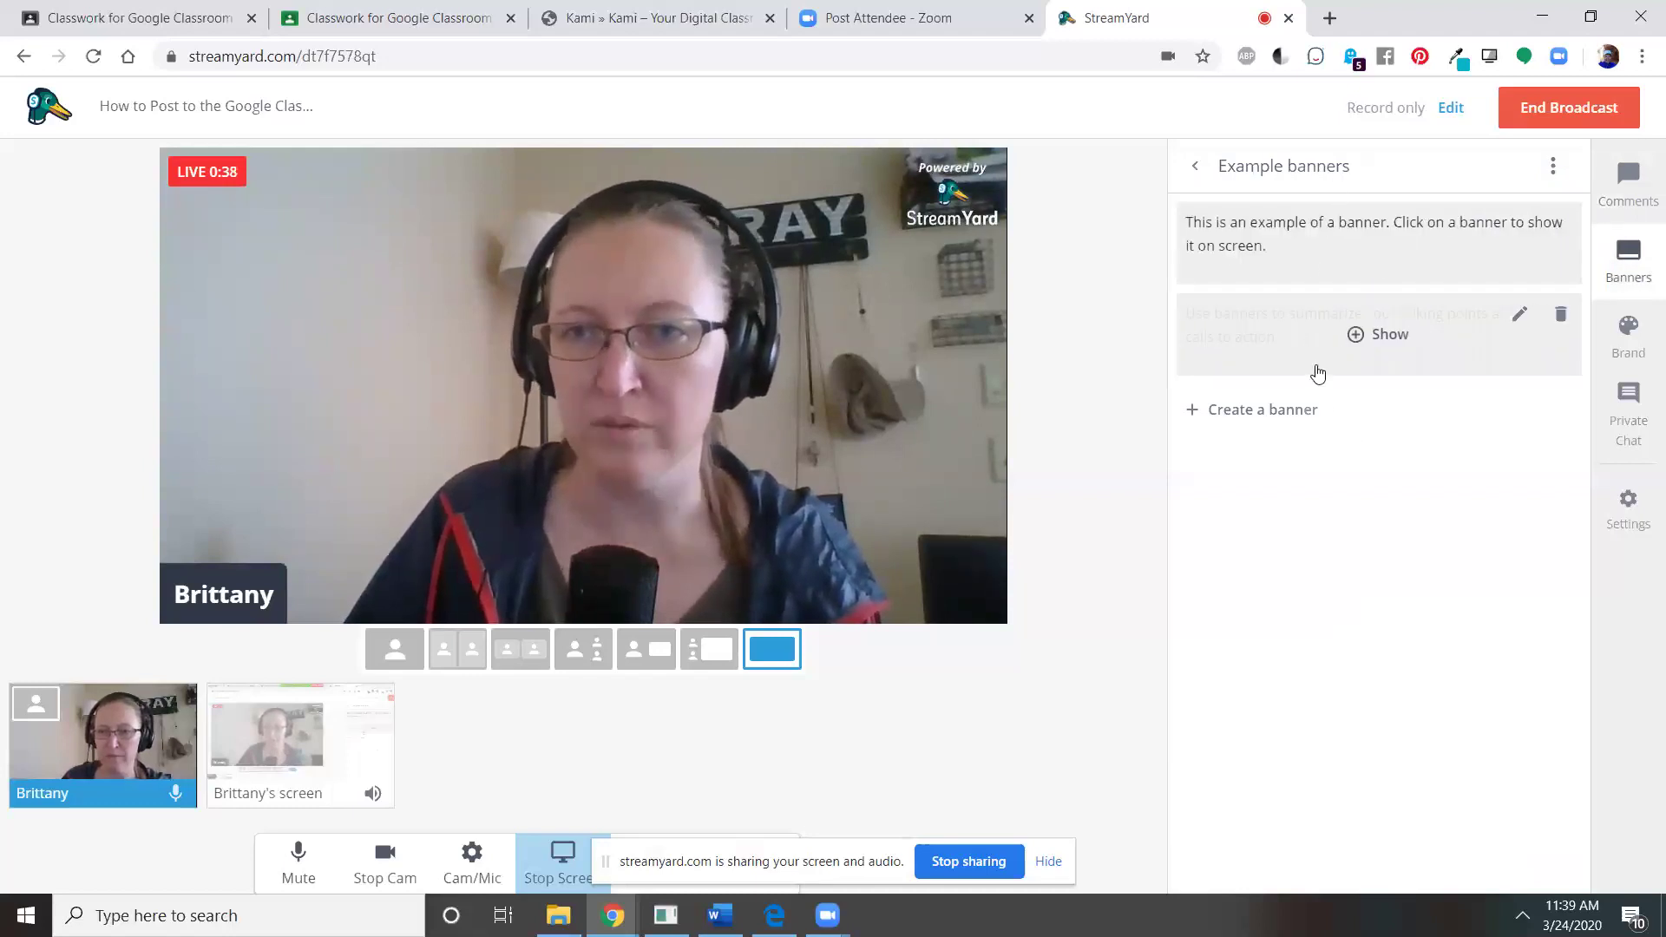
click(1361, 351)
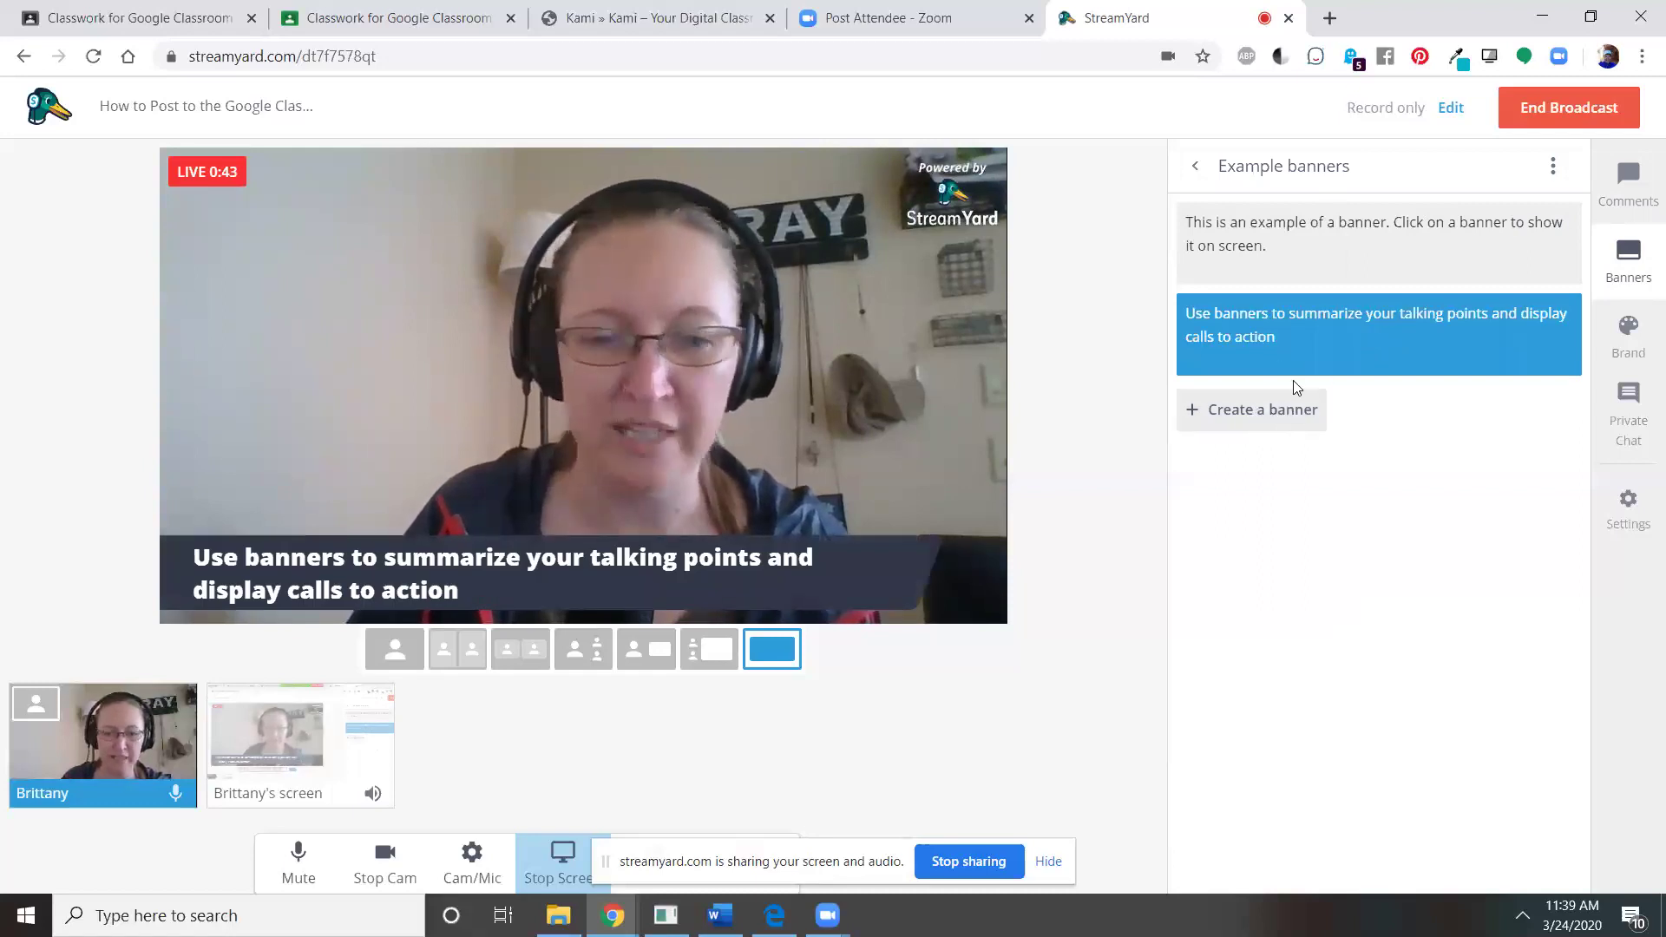
mouse_move(1330, 359)
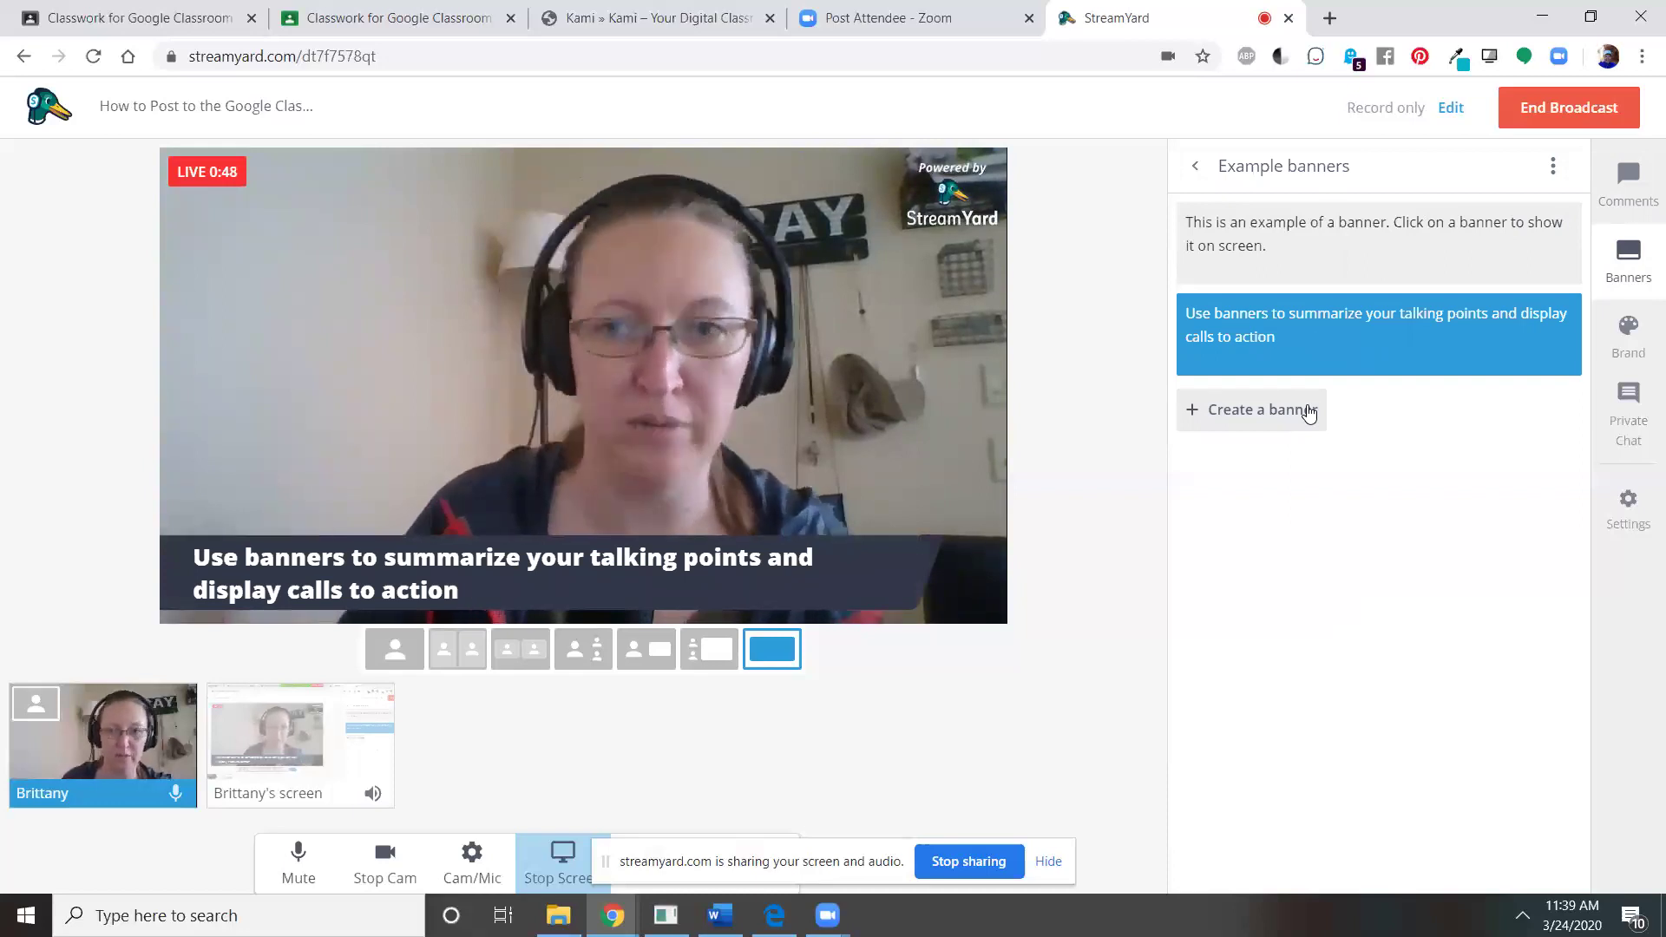
click(1370, 337)
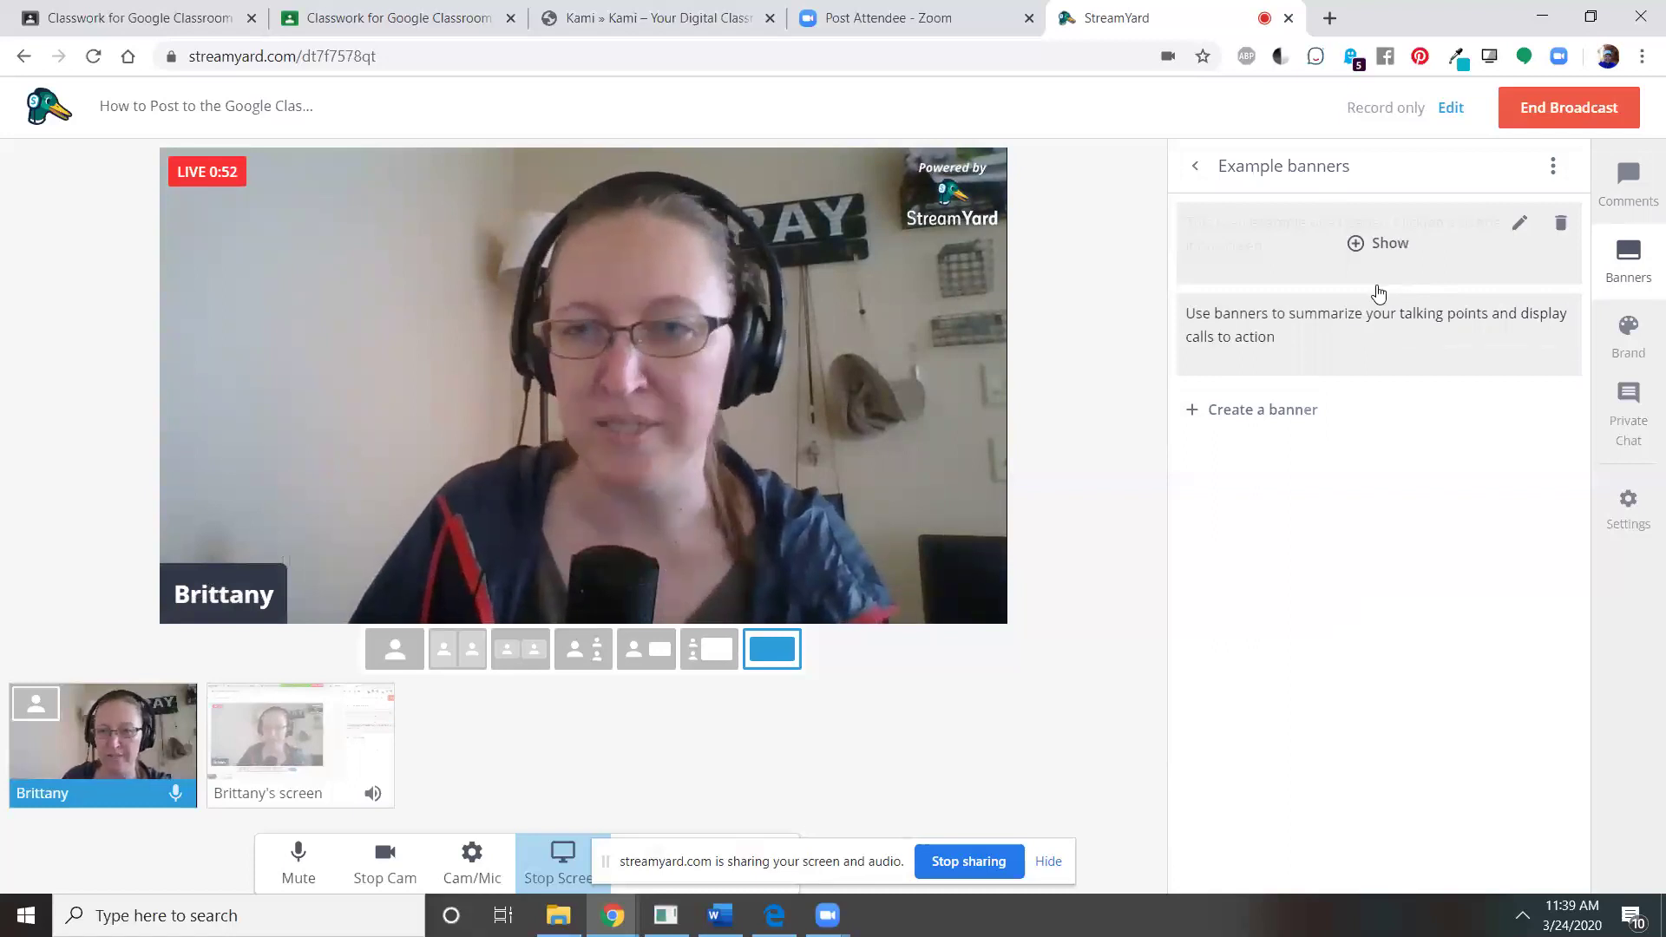
Open the Brand settings showing colour #303848 and the Default theme.
click(1618, 344)
scroll(1545, 322, down, 1)
scroll(1545, 323, up, 1)
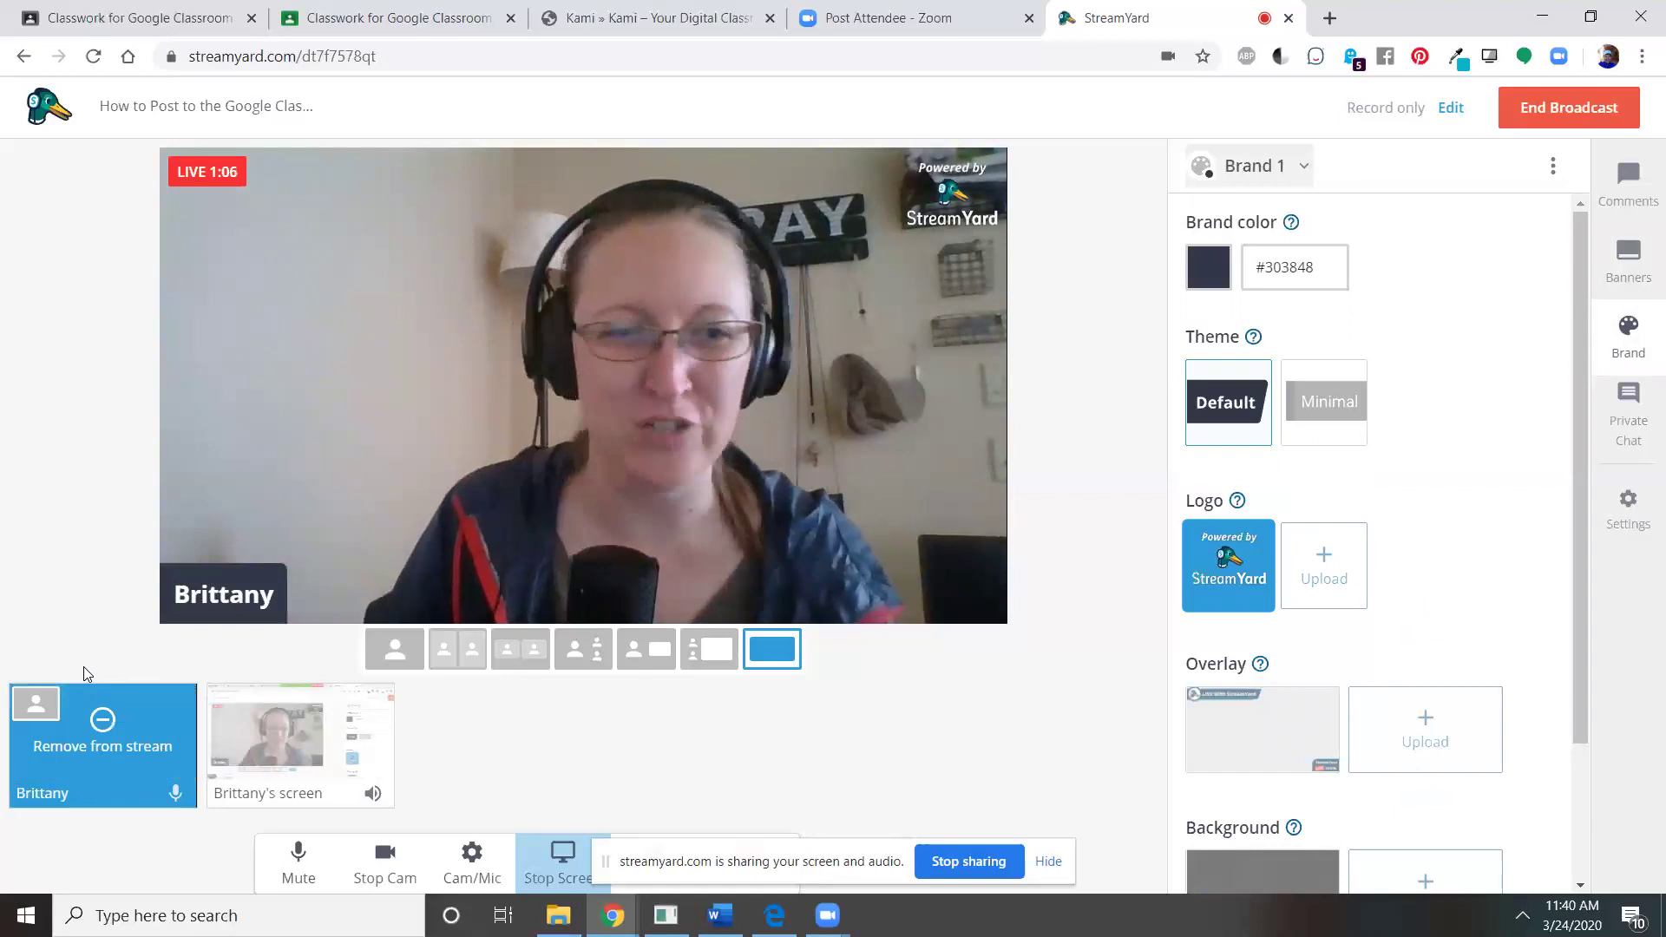
Try Minimal, keep the Default theme, and set the brand colour to blue #1e5fe2.
click(1339, 403)
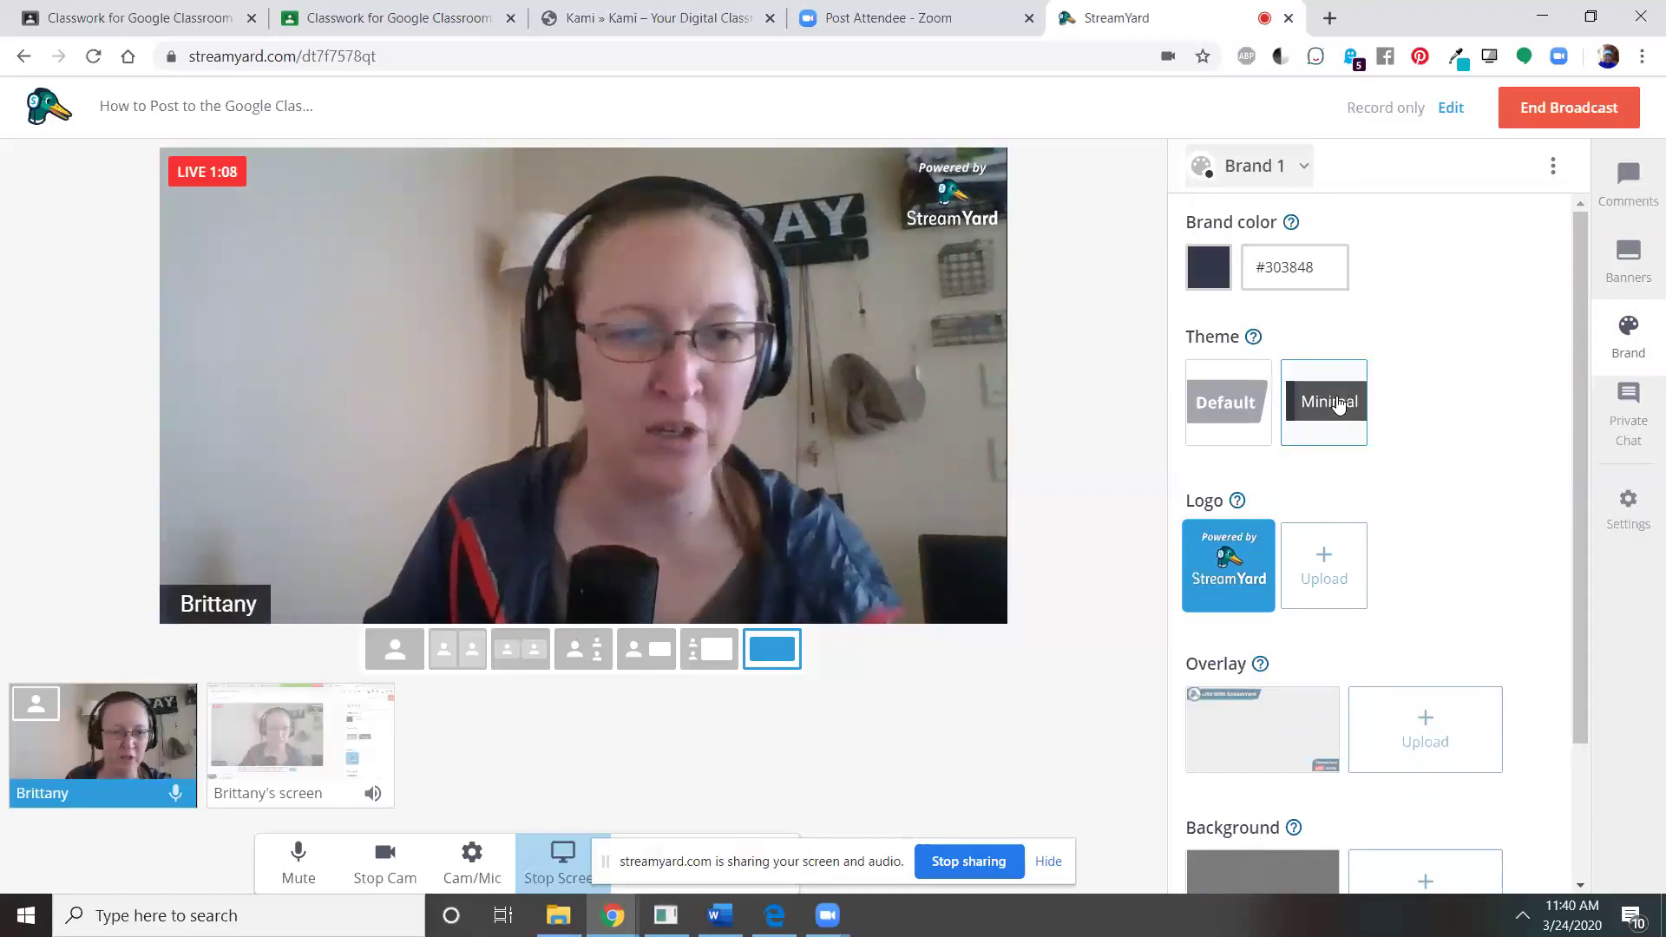
click(1242, 440)
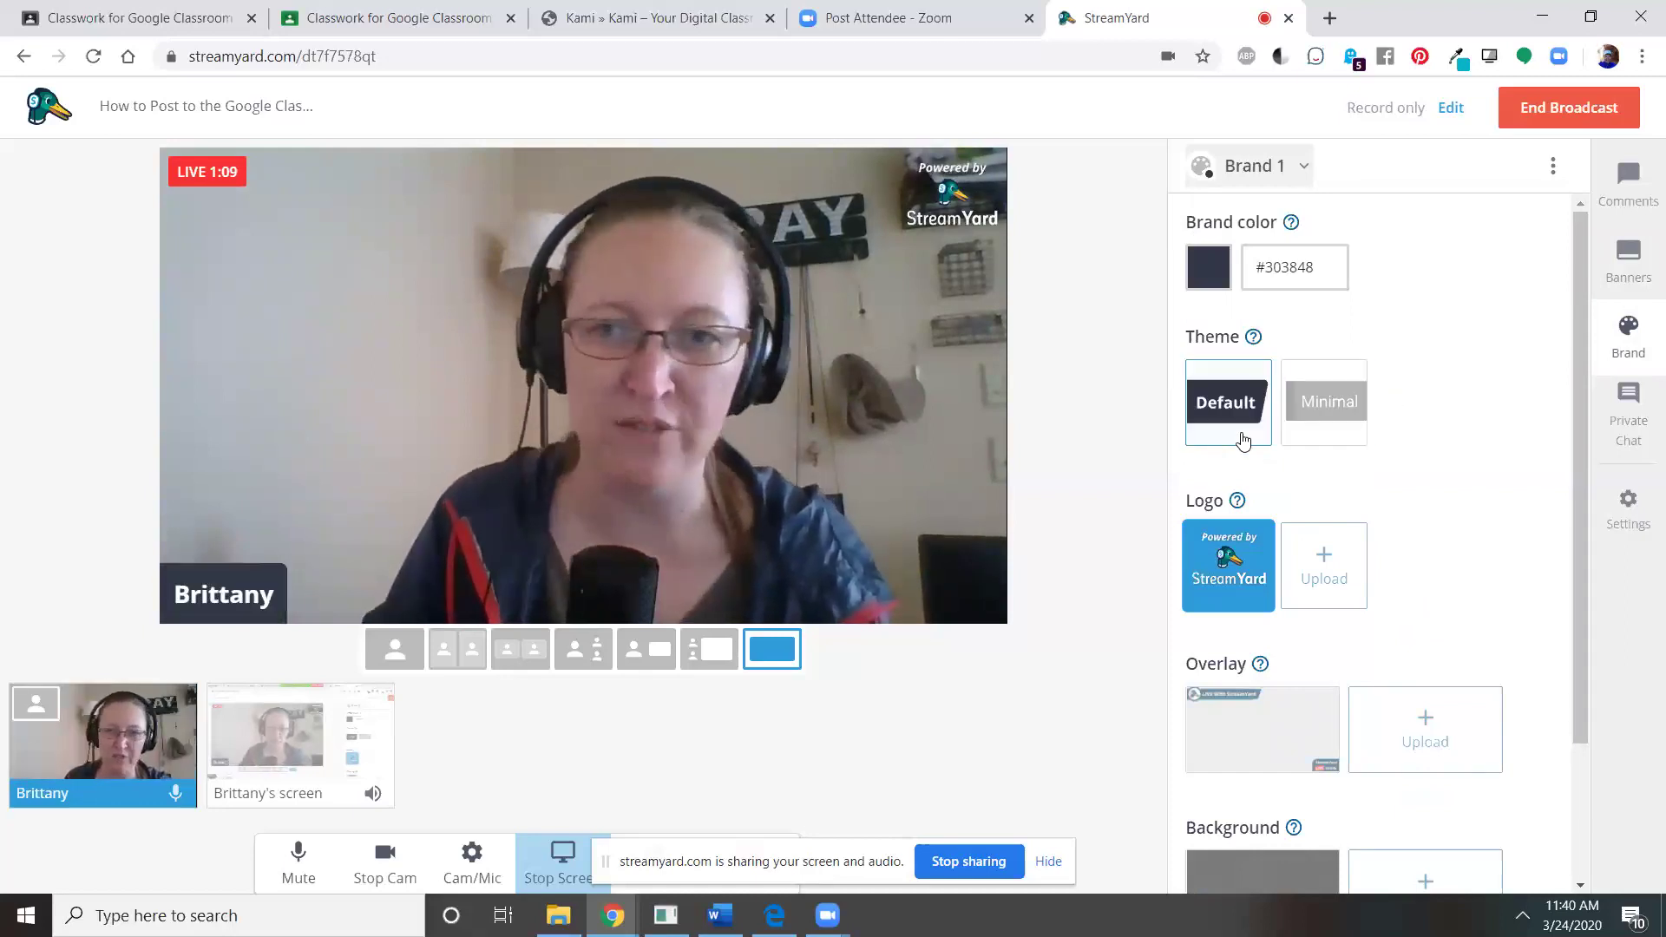
click(1209, 267)
click(1198, 363)
click(1271, 374)
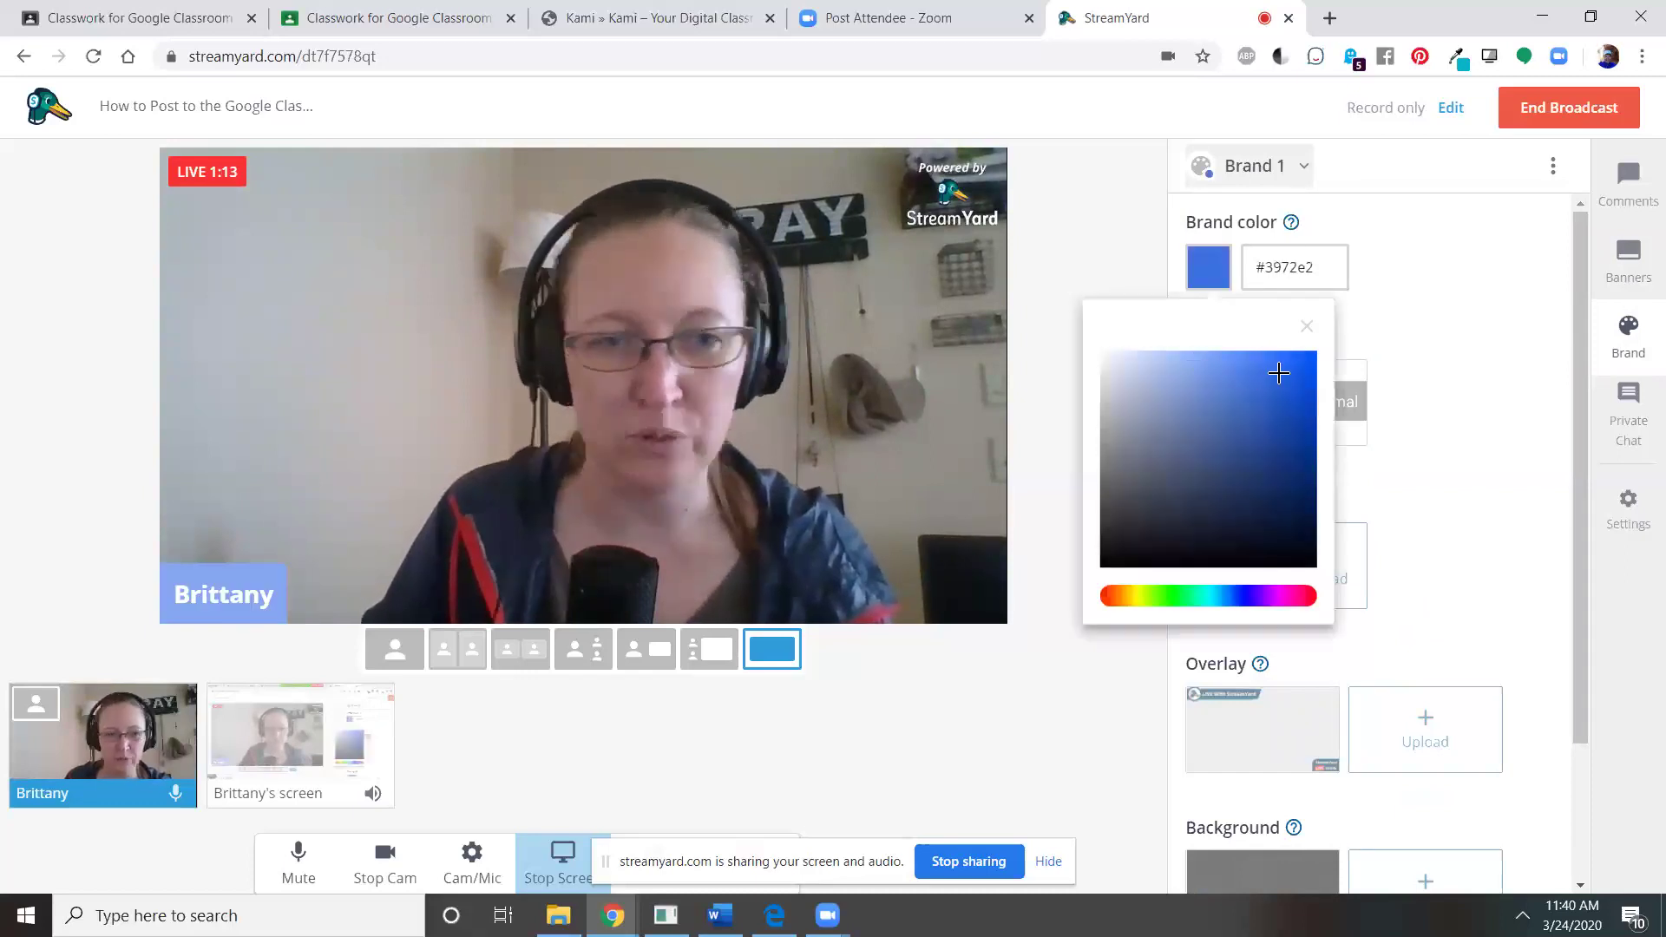
click(1308, 370)
drag(1295, 371, 1287, 373)
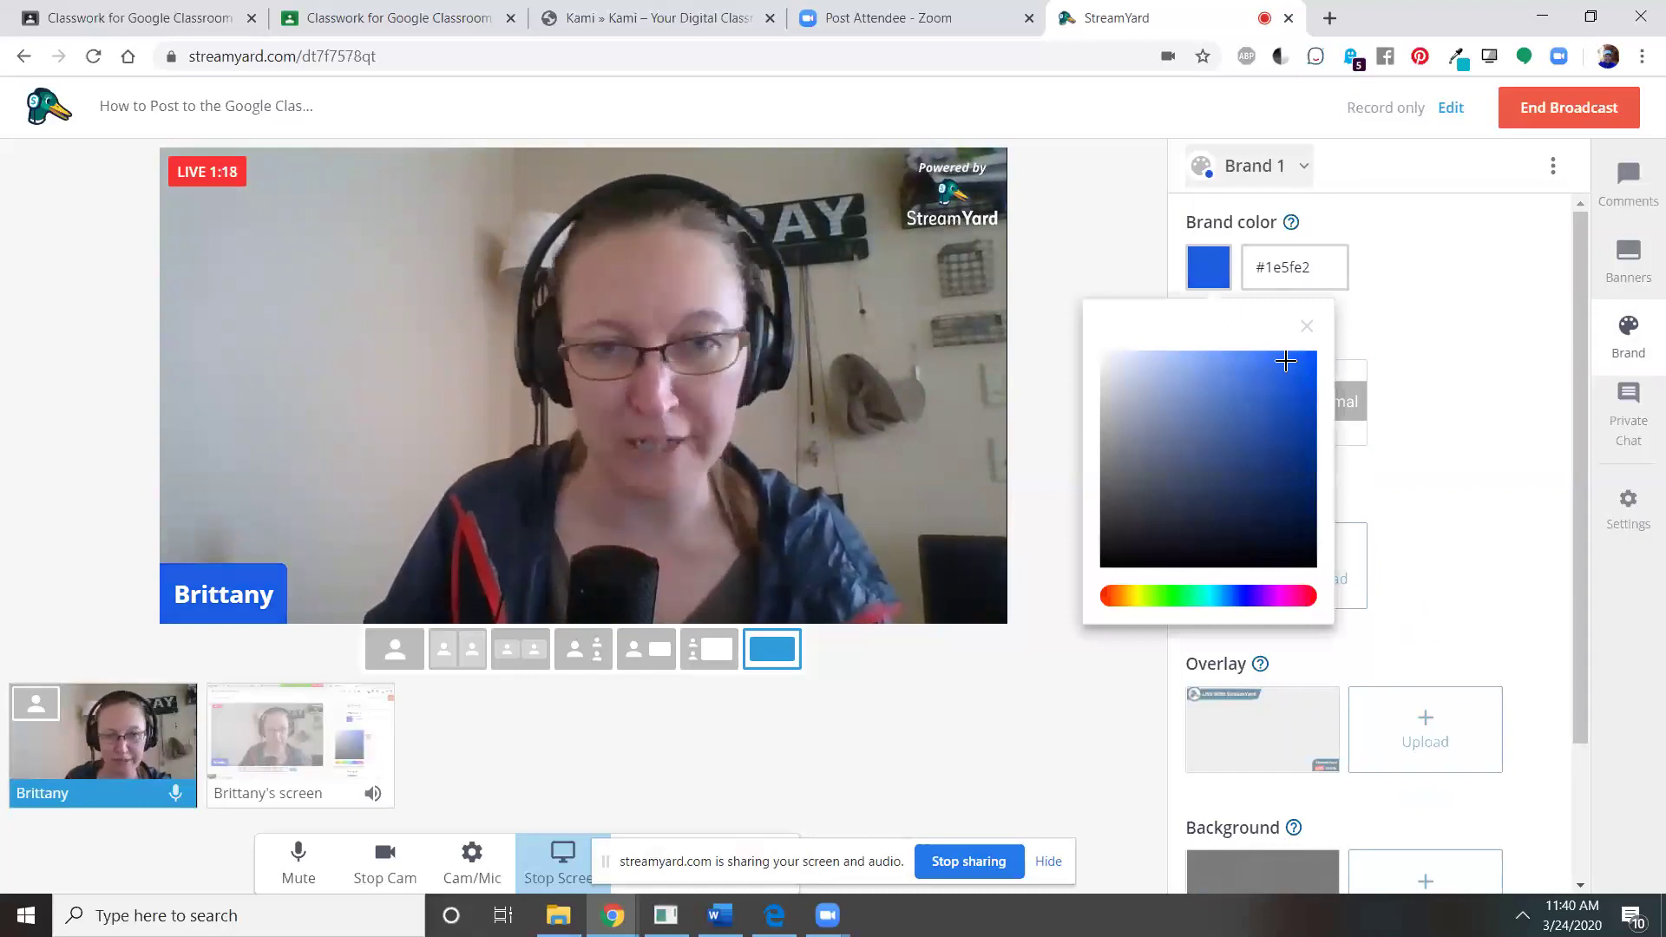
click(1464, 272)
Show the sample overlay on the live video, then remove it.
scroll(1467, 434, down, 3)
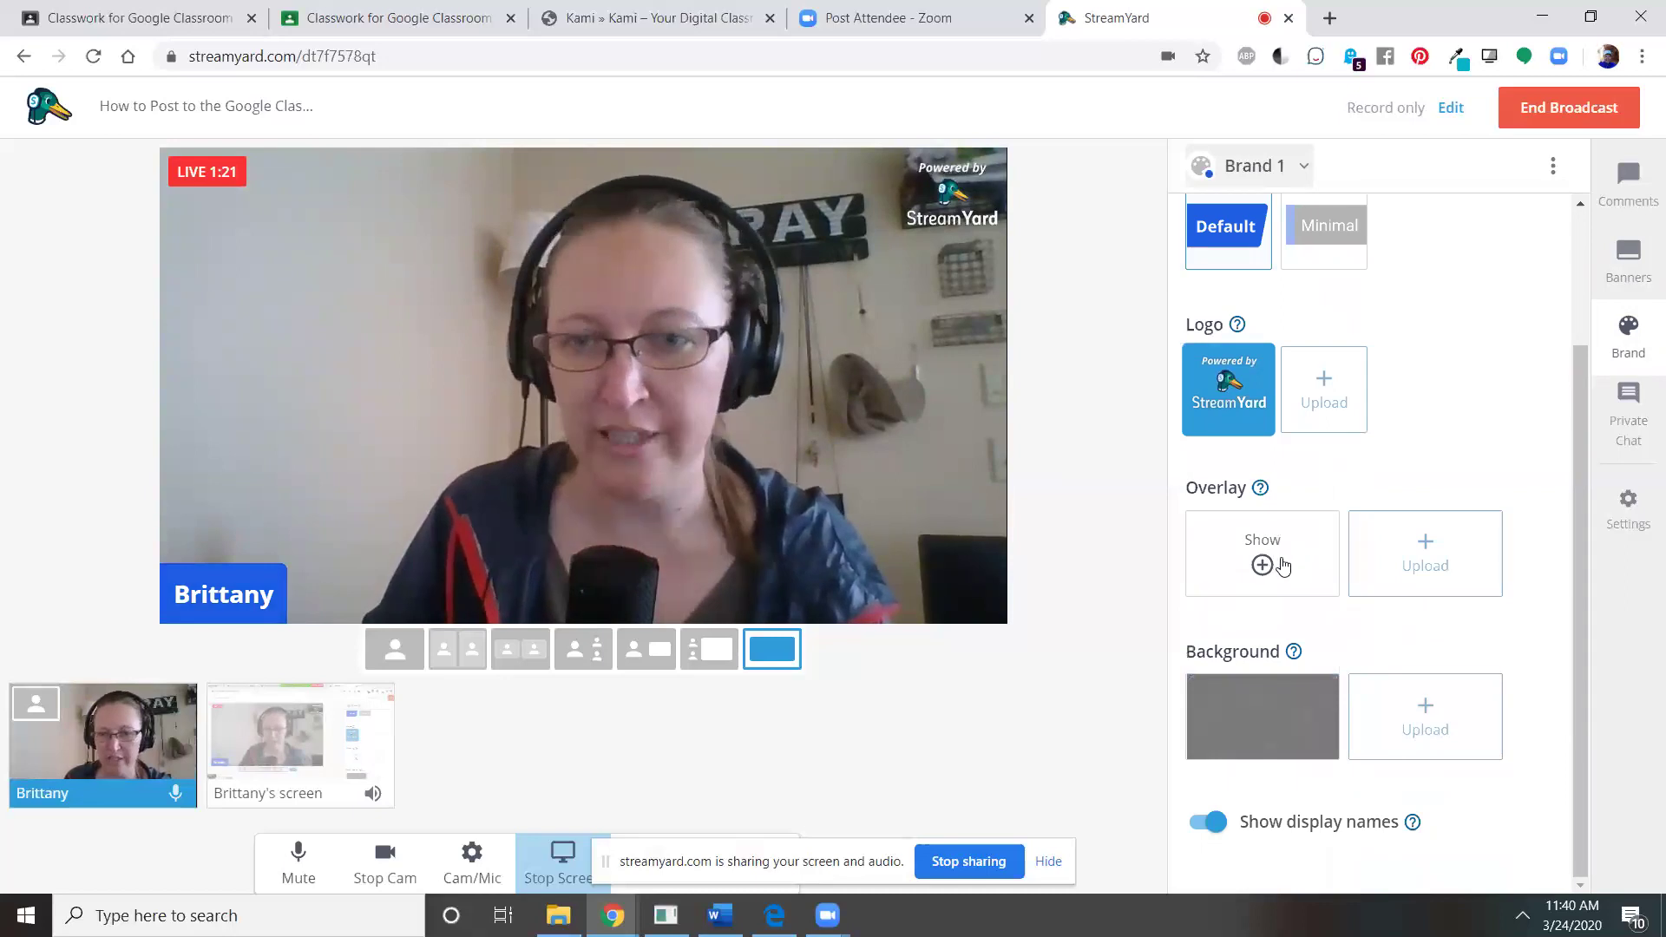
click(1283, 565)
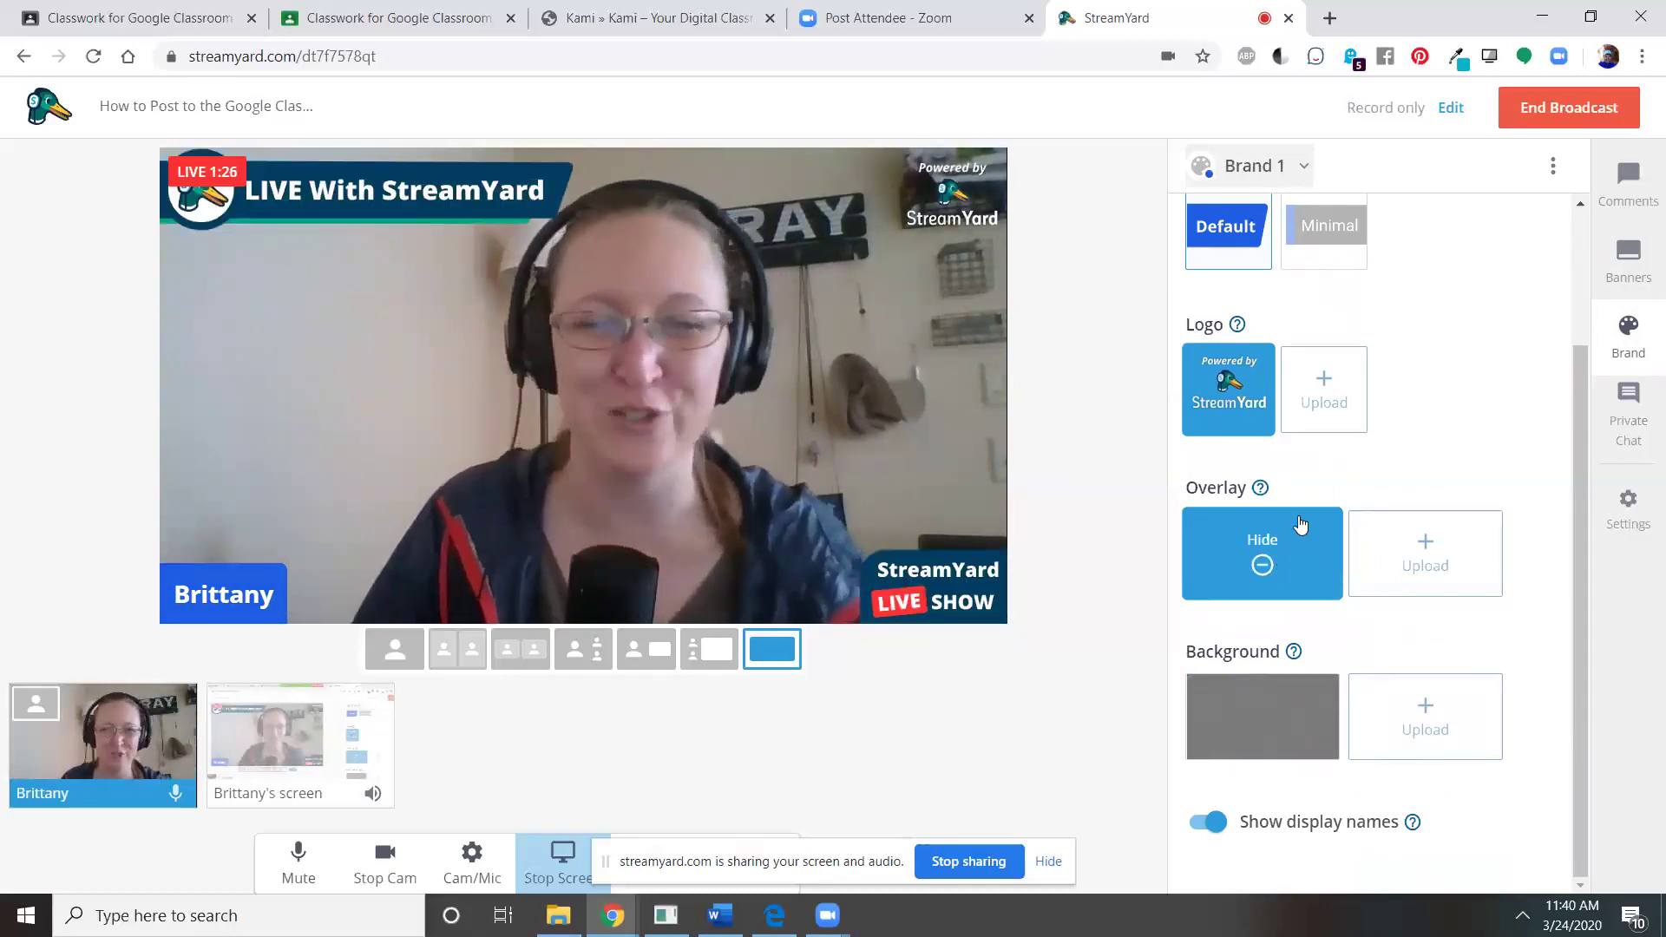
click(1264, 571)
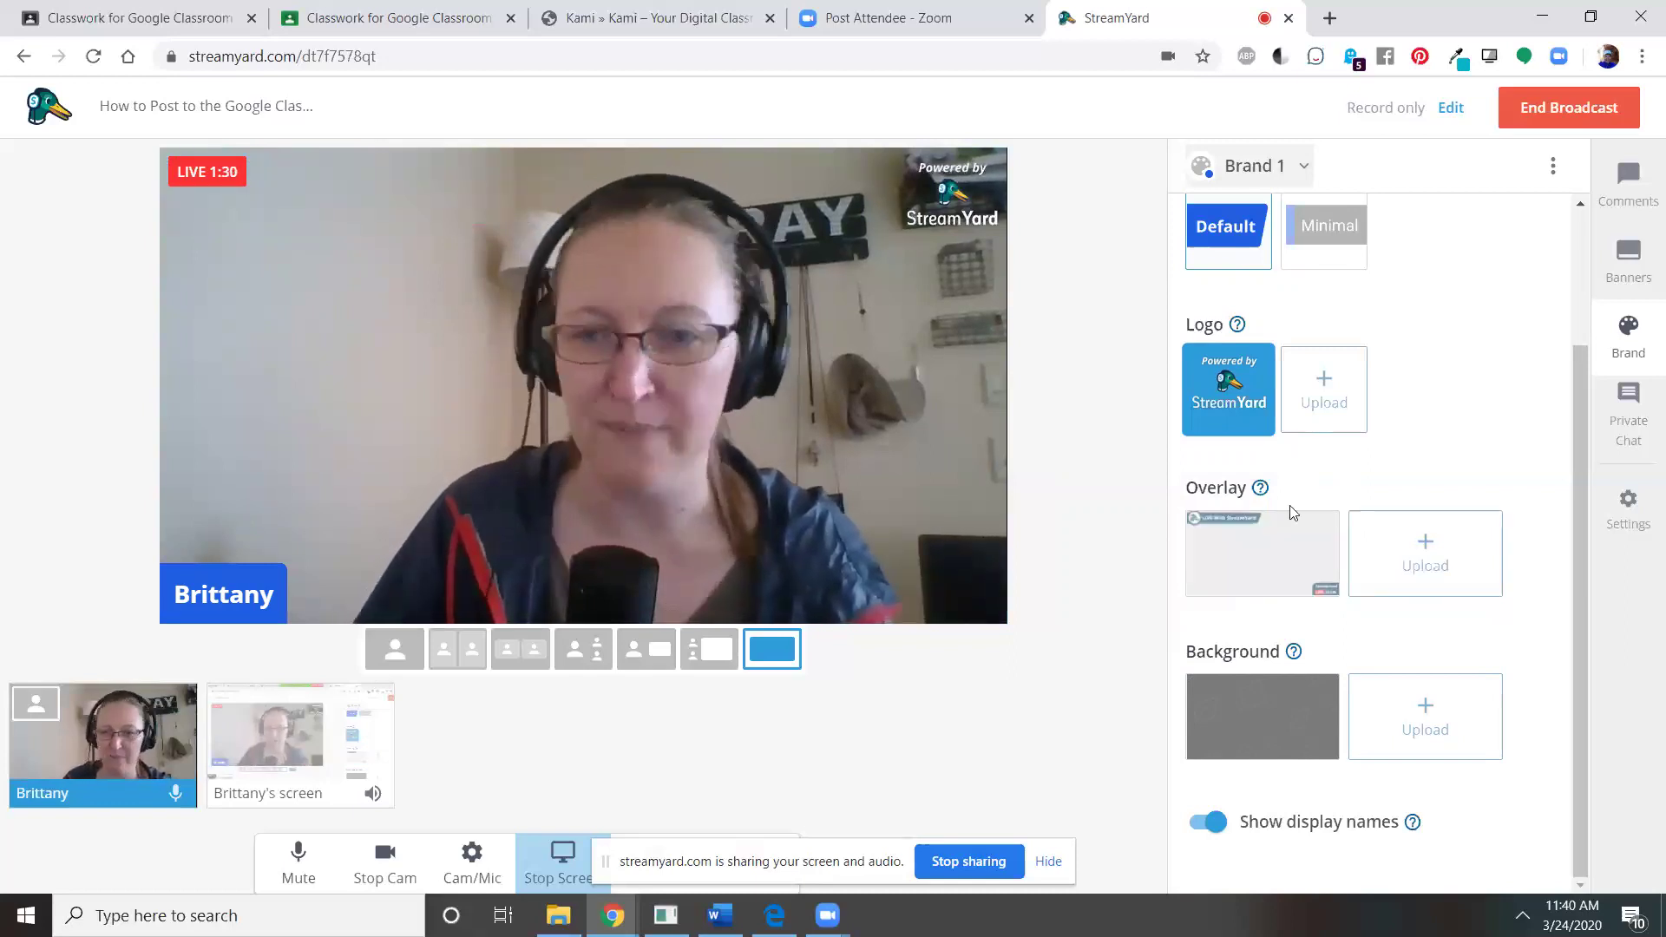
mouse_move(1320, 703)
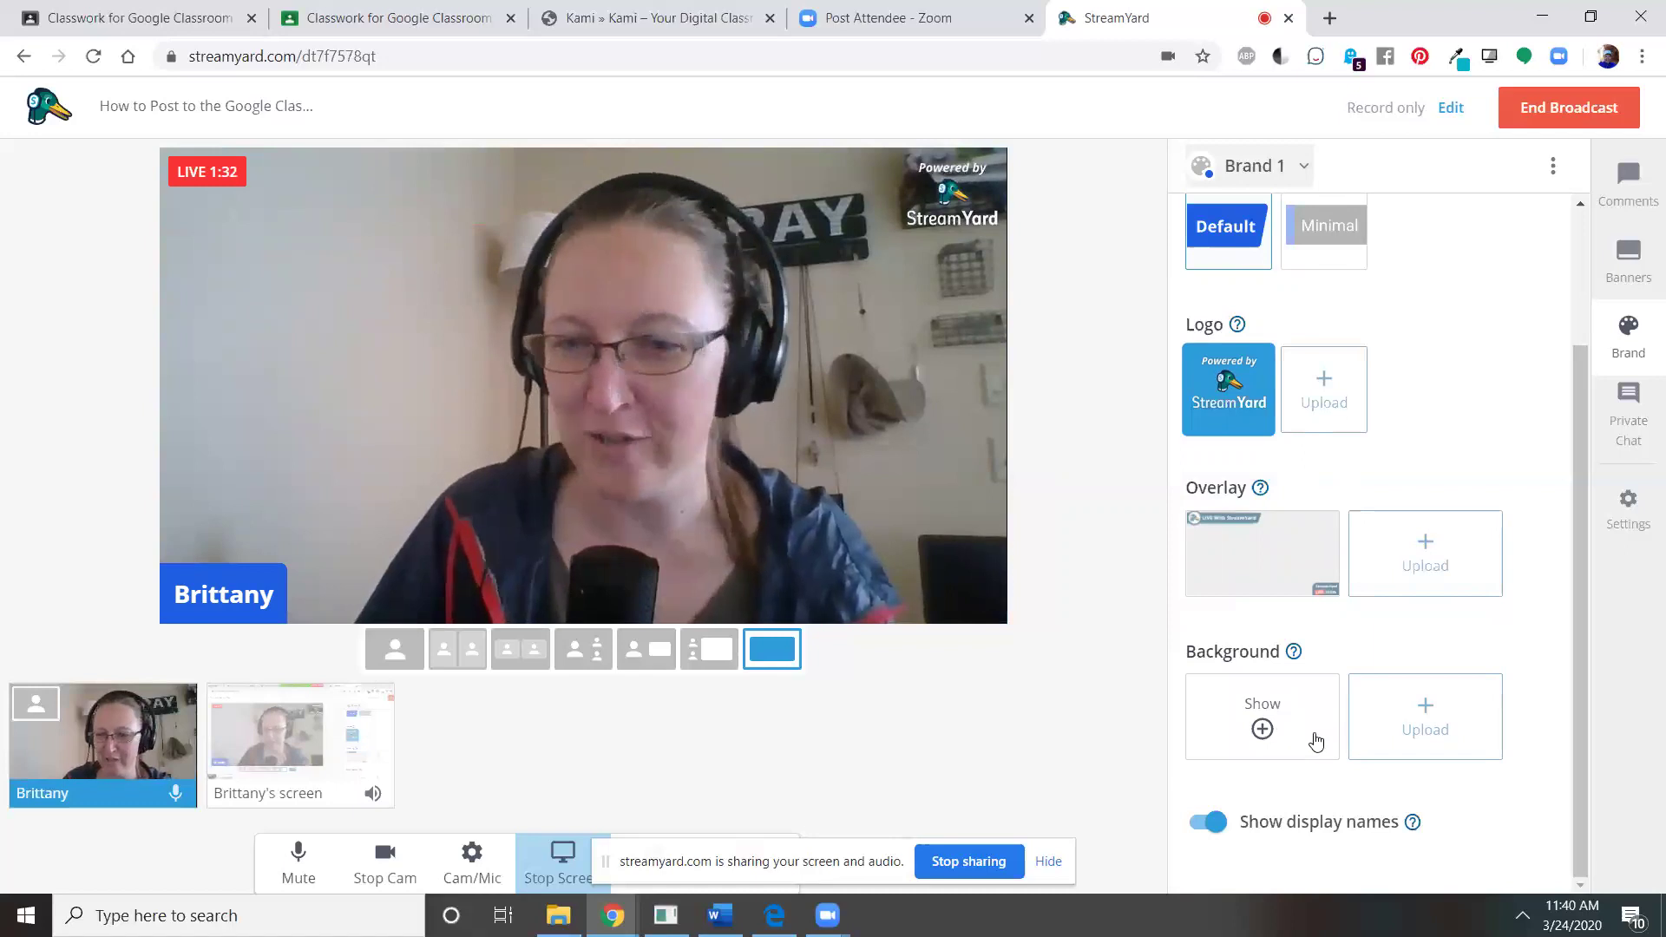
scroll(1315, 739, up, 2)
scroll(1315, 738, down, 2)
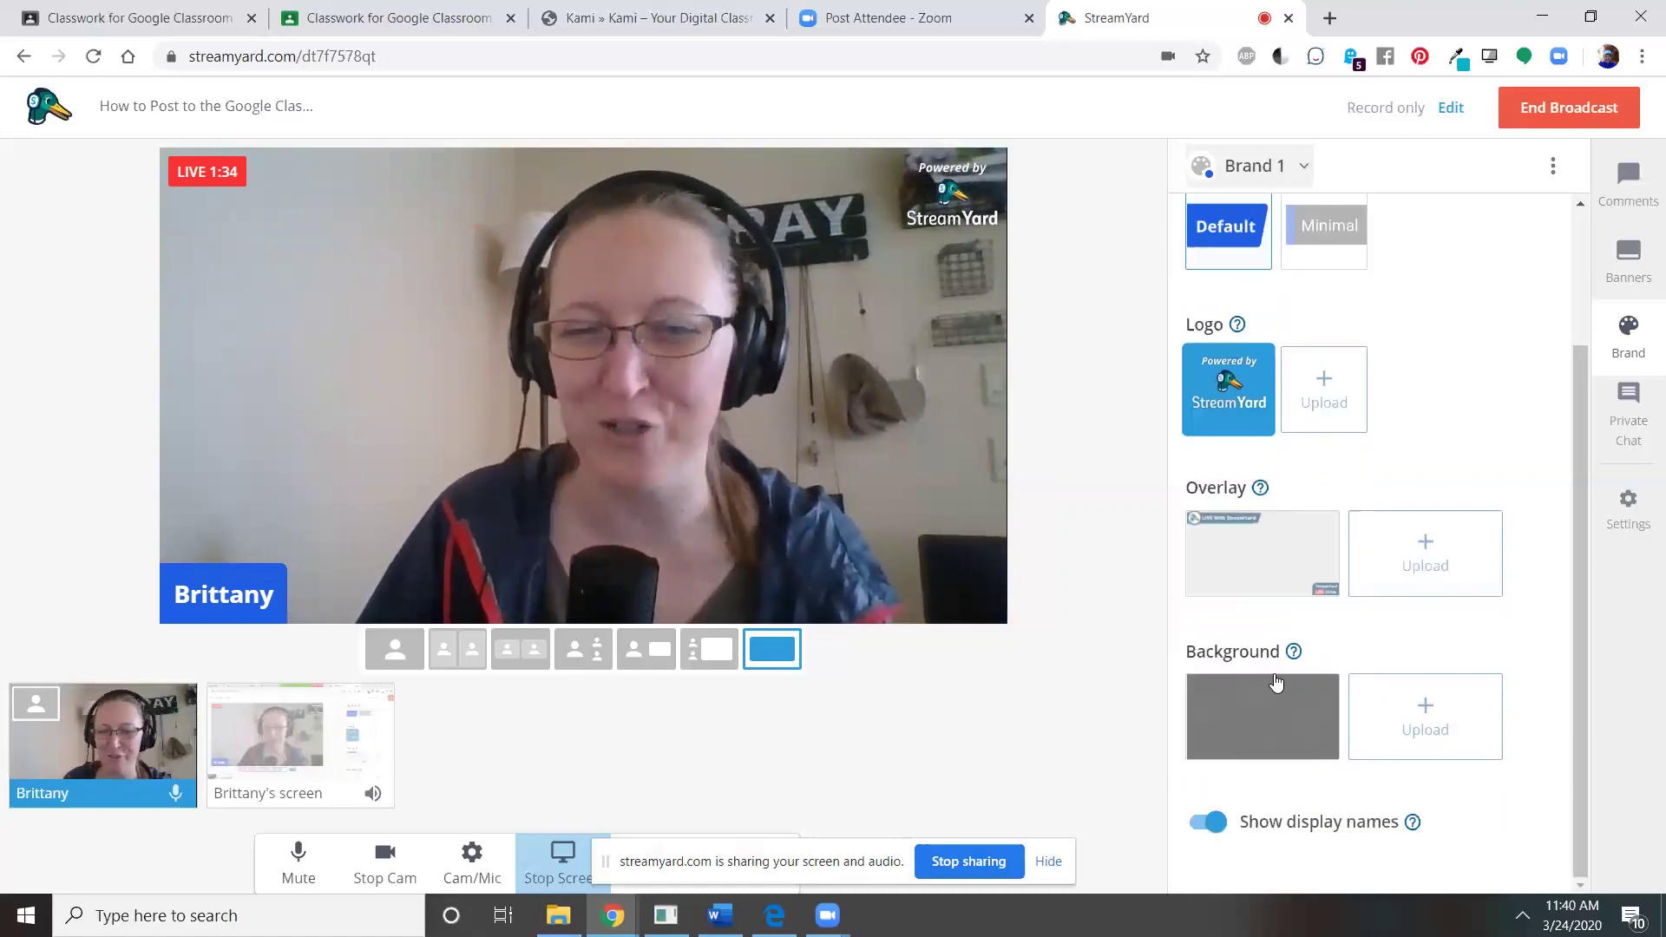
mouse_move(1275, 690)
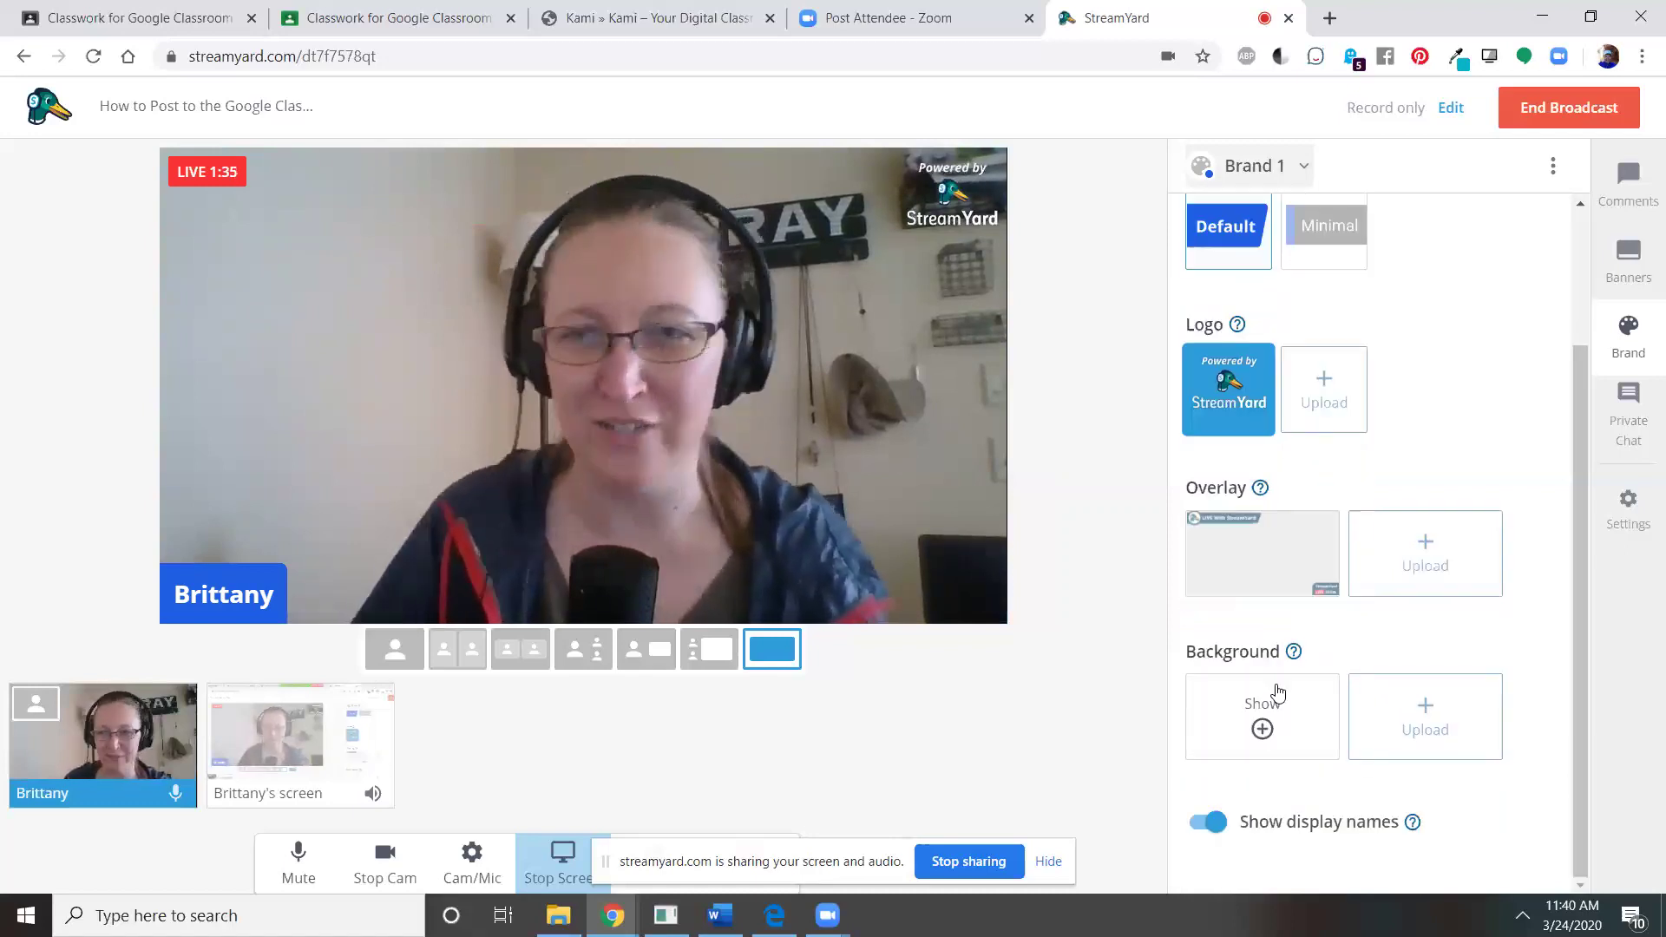
scroll(1276, 690, up, 2)
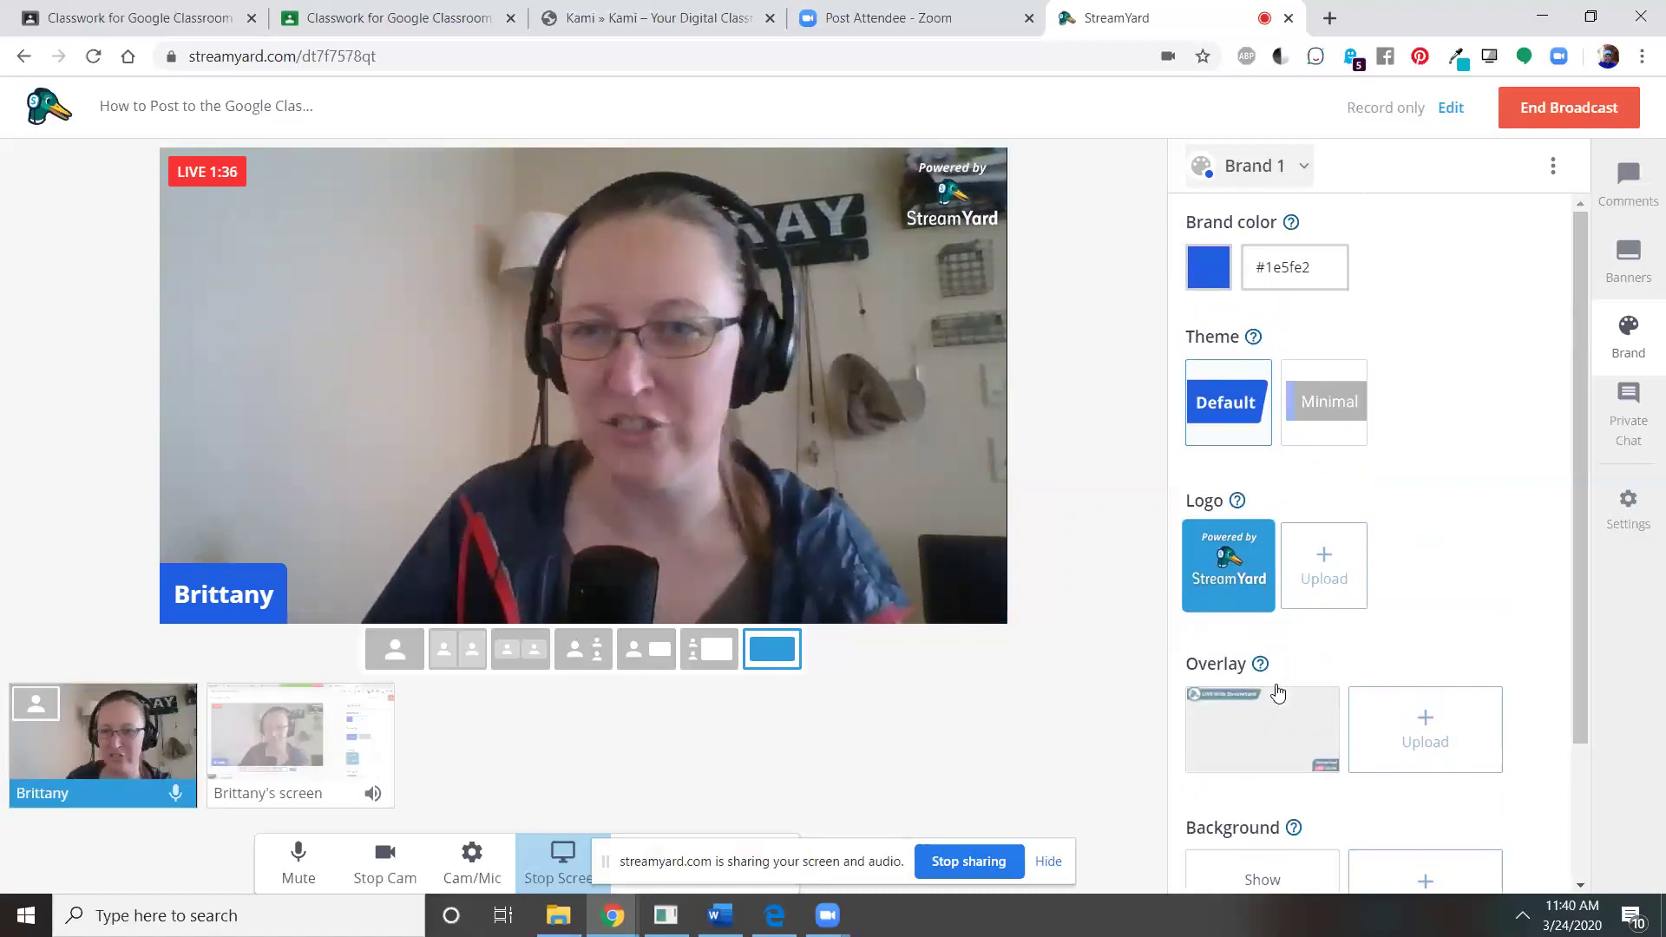
Look over the Guests and Camera settings, then show the empty private chat with guests.
click(1631, 526)
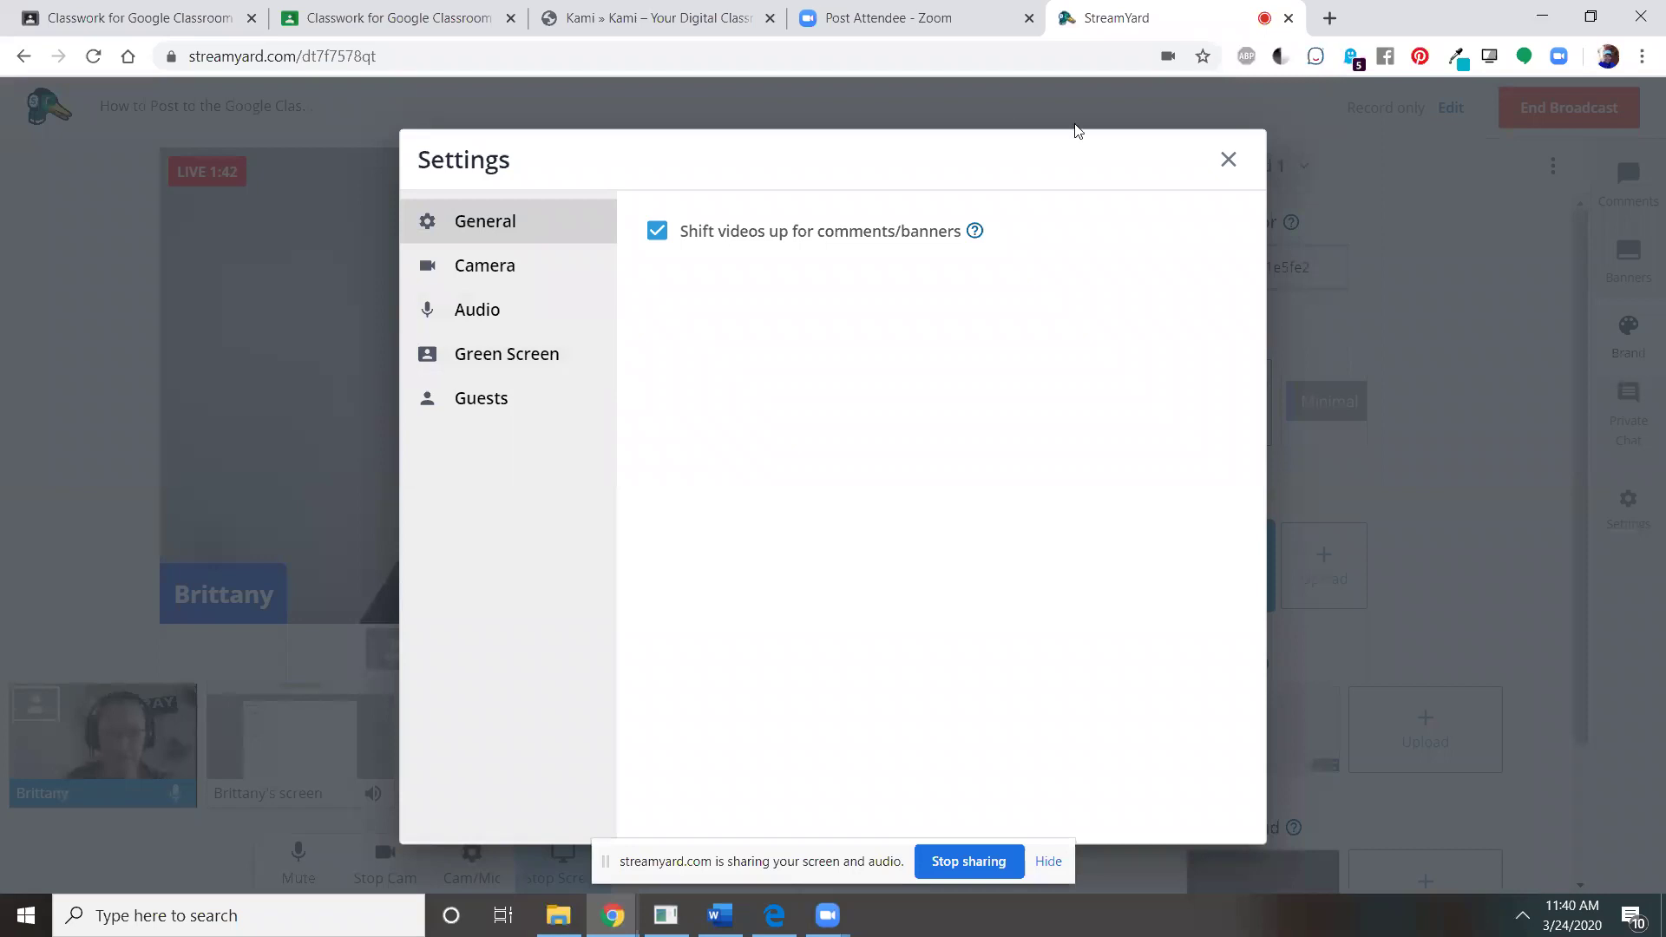
click(460, 385)
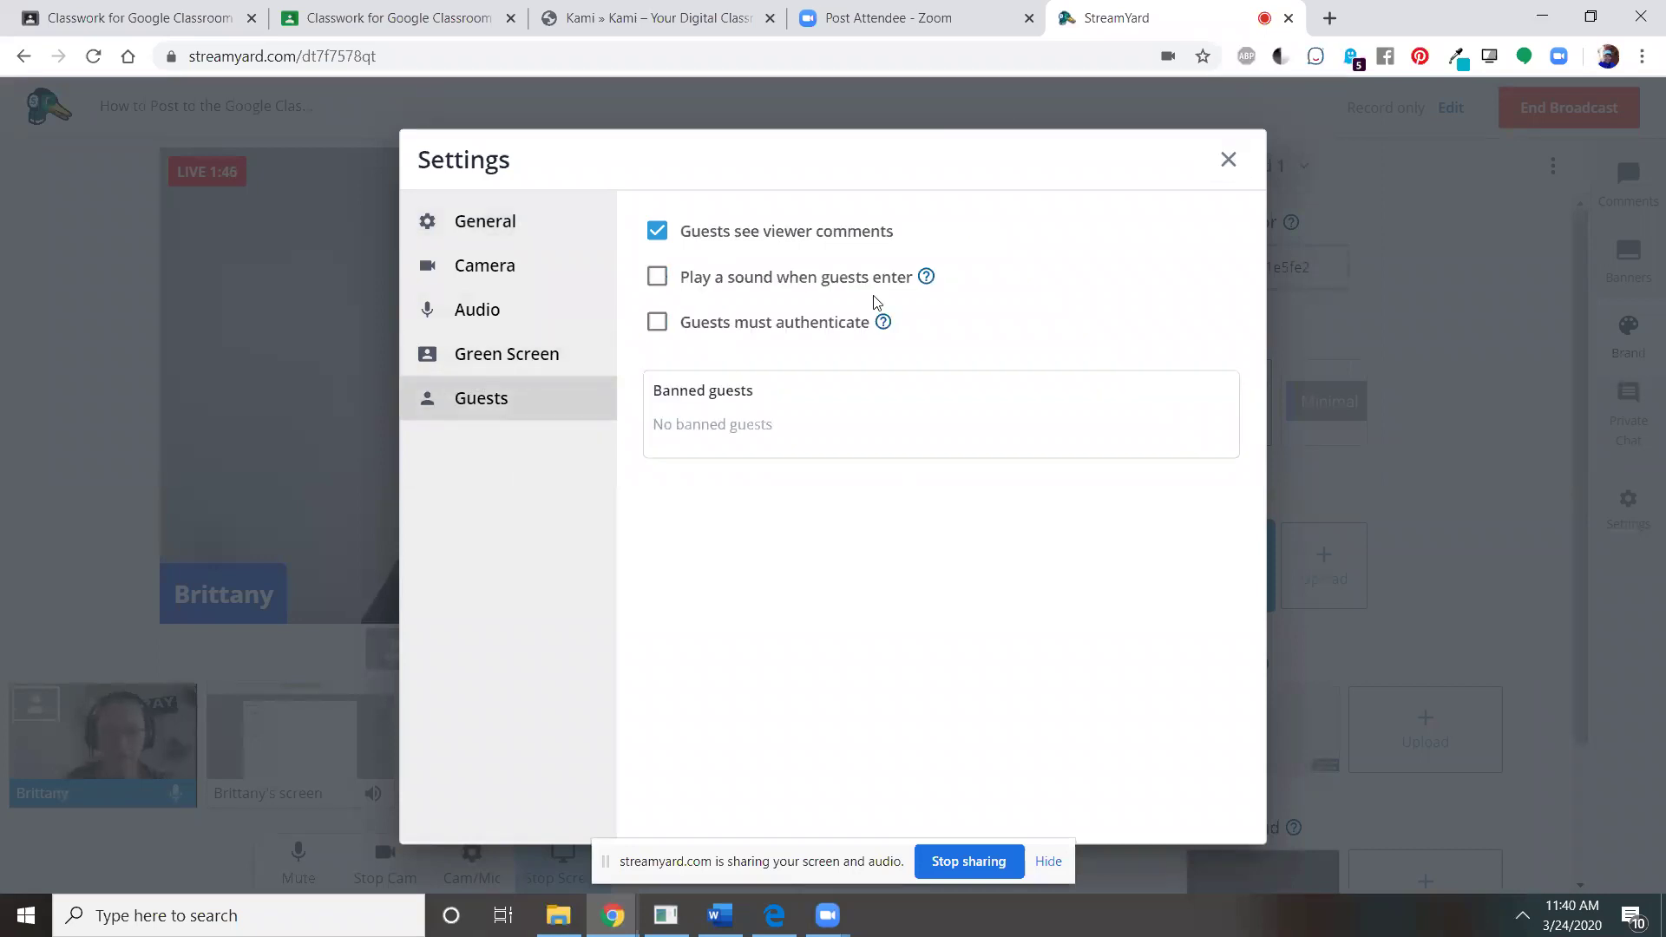
click(453, 272)
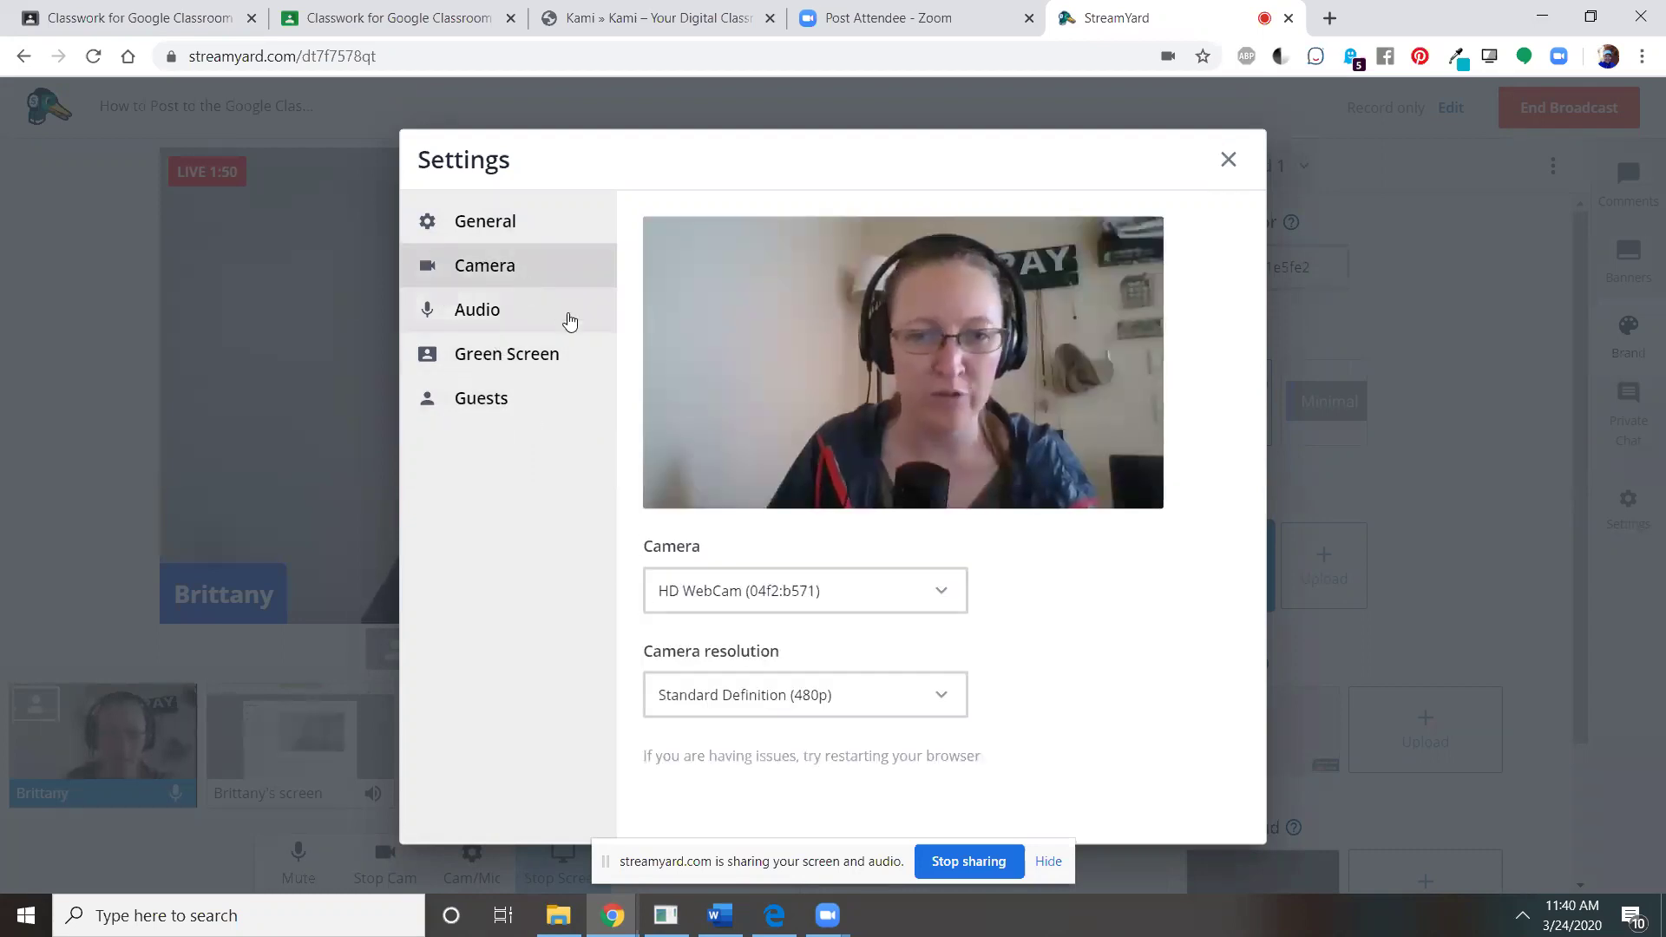
click(1228, 159)
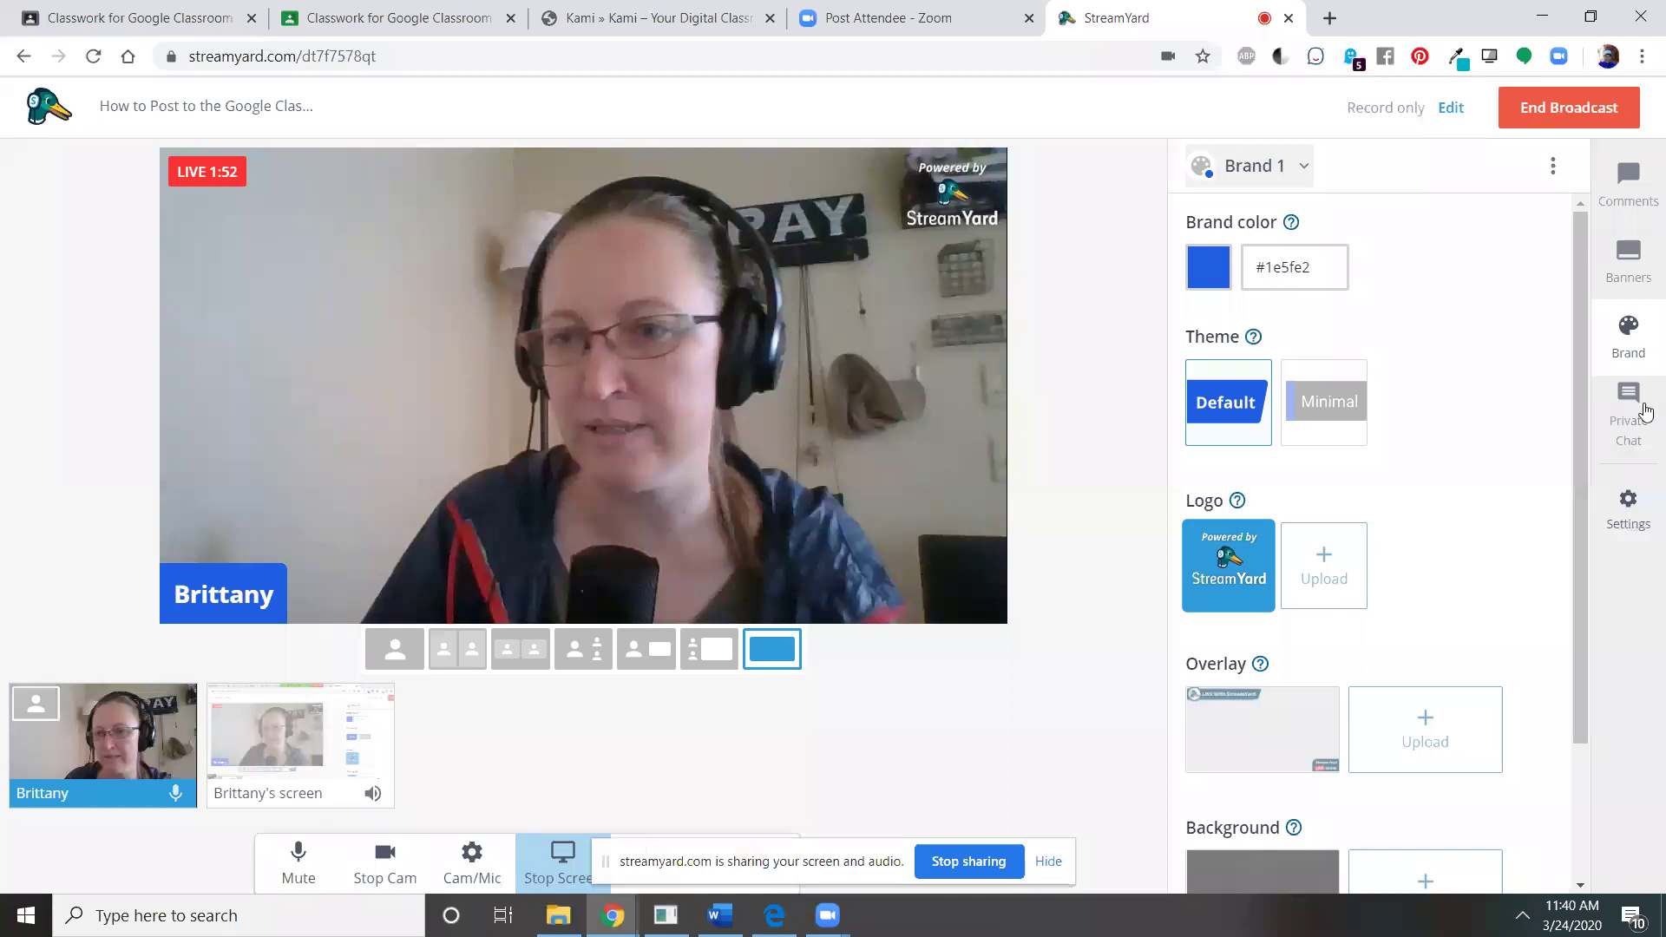
click(1645, 420)
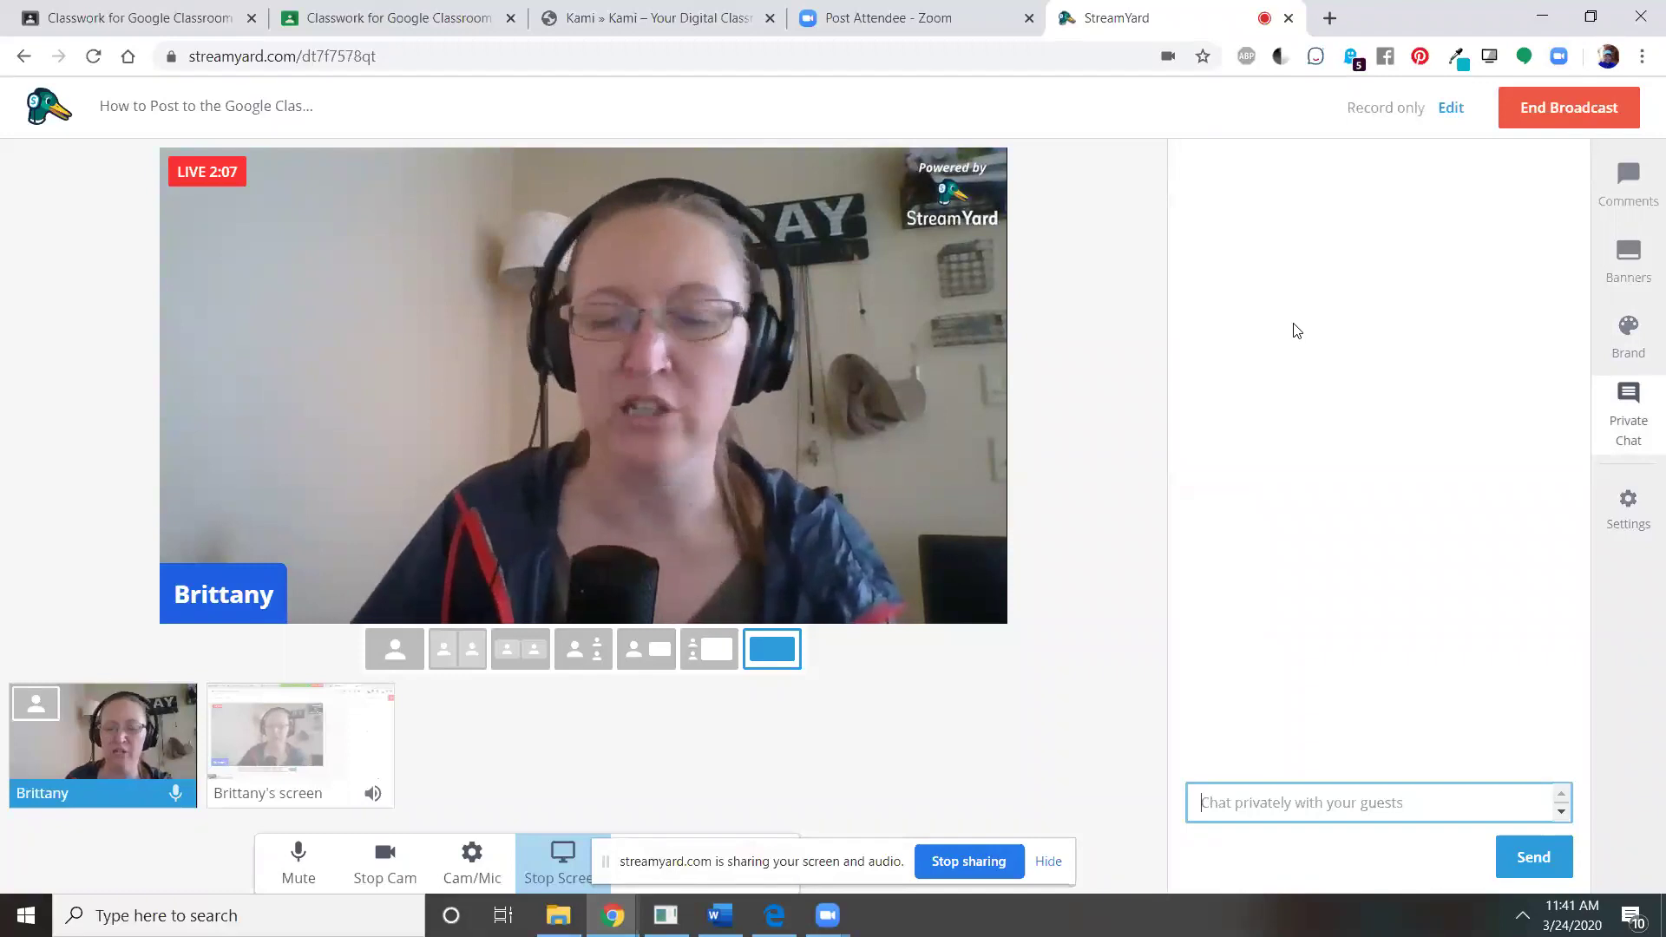
End the recording at 2:14, rate it Good without extra feedback, and return to the dashboard.
click(1569, 108)
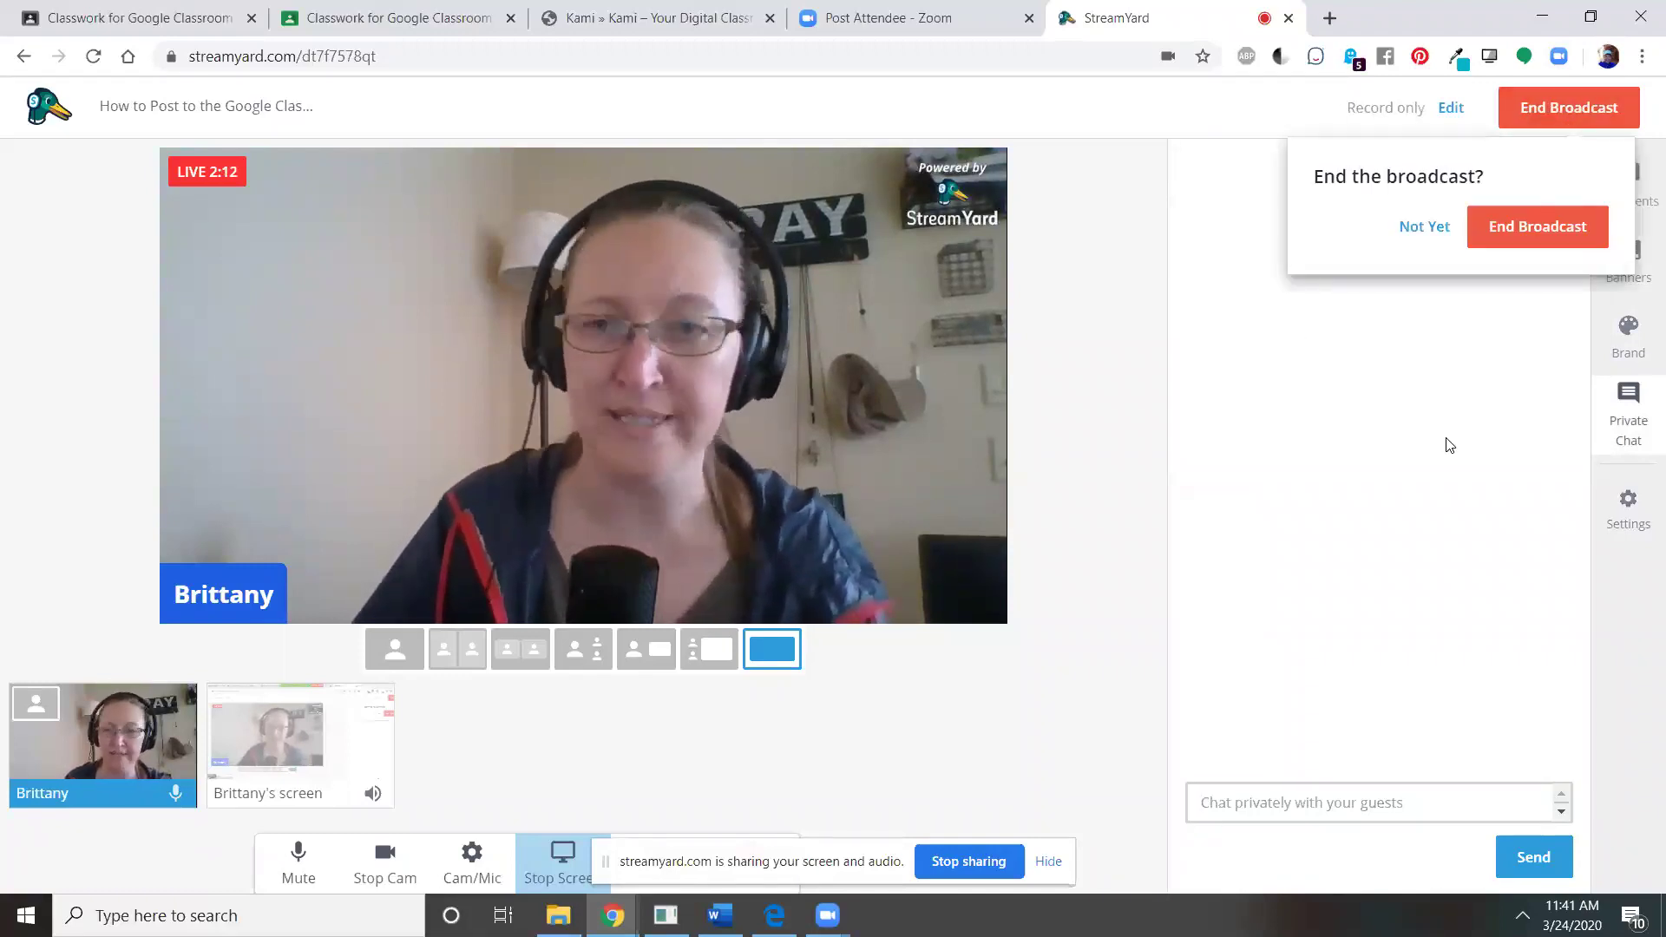
click(1538, 226)
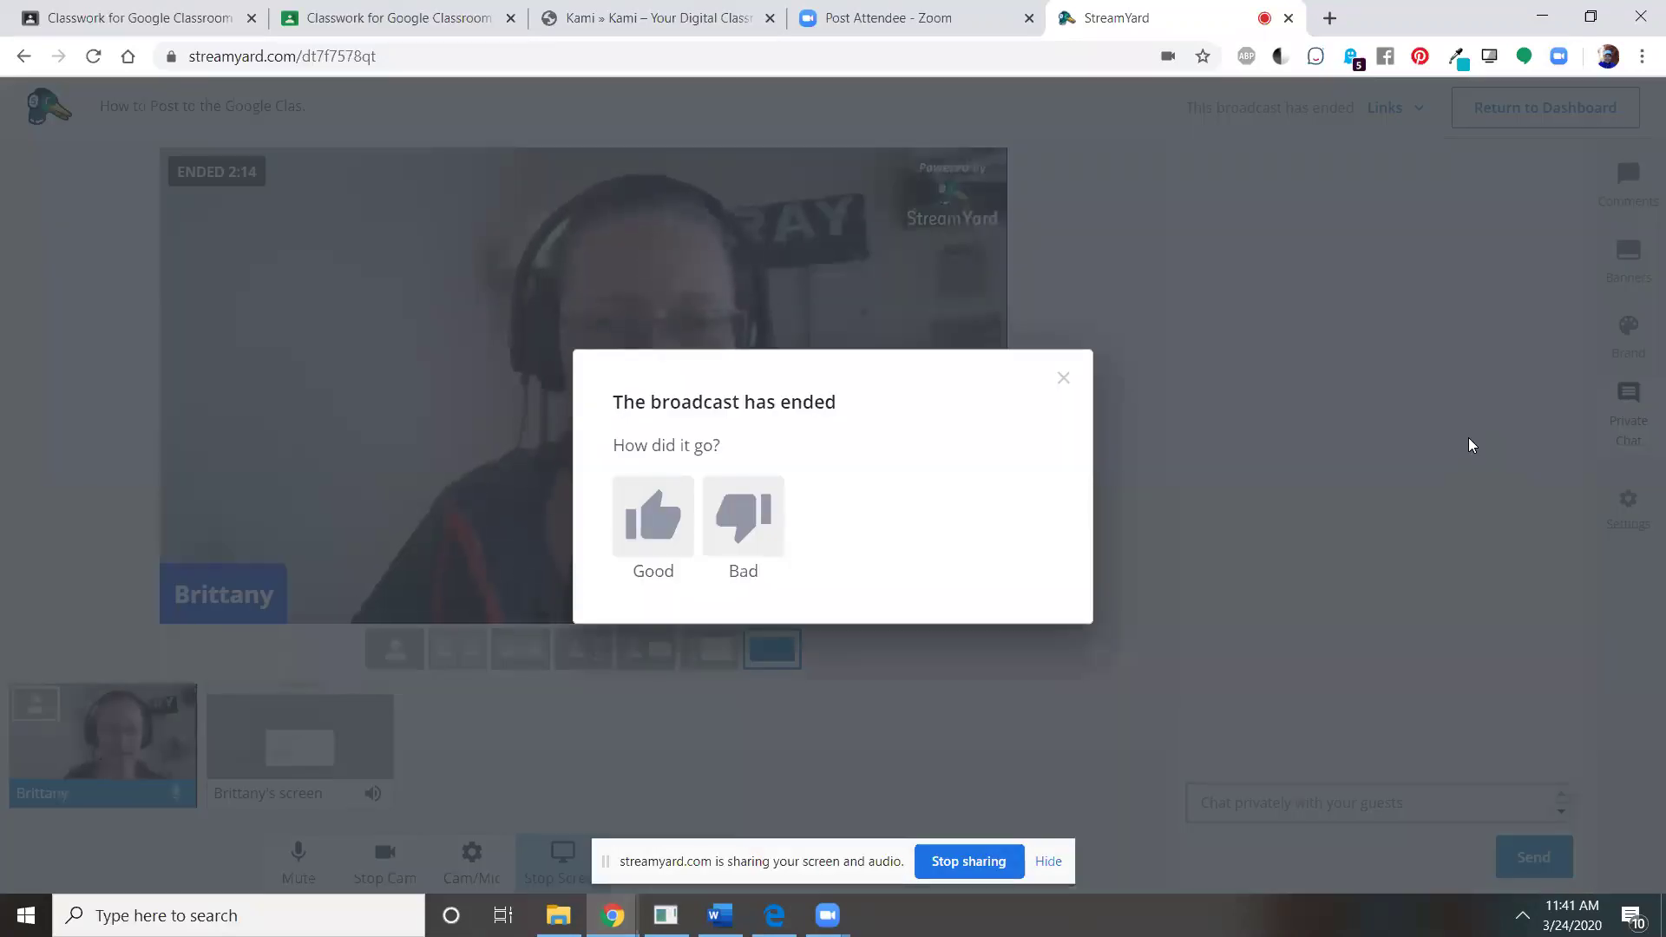
click(664, 538)
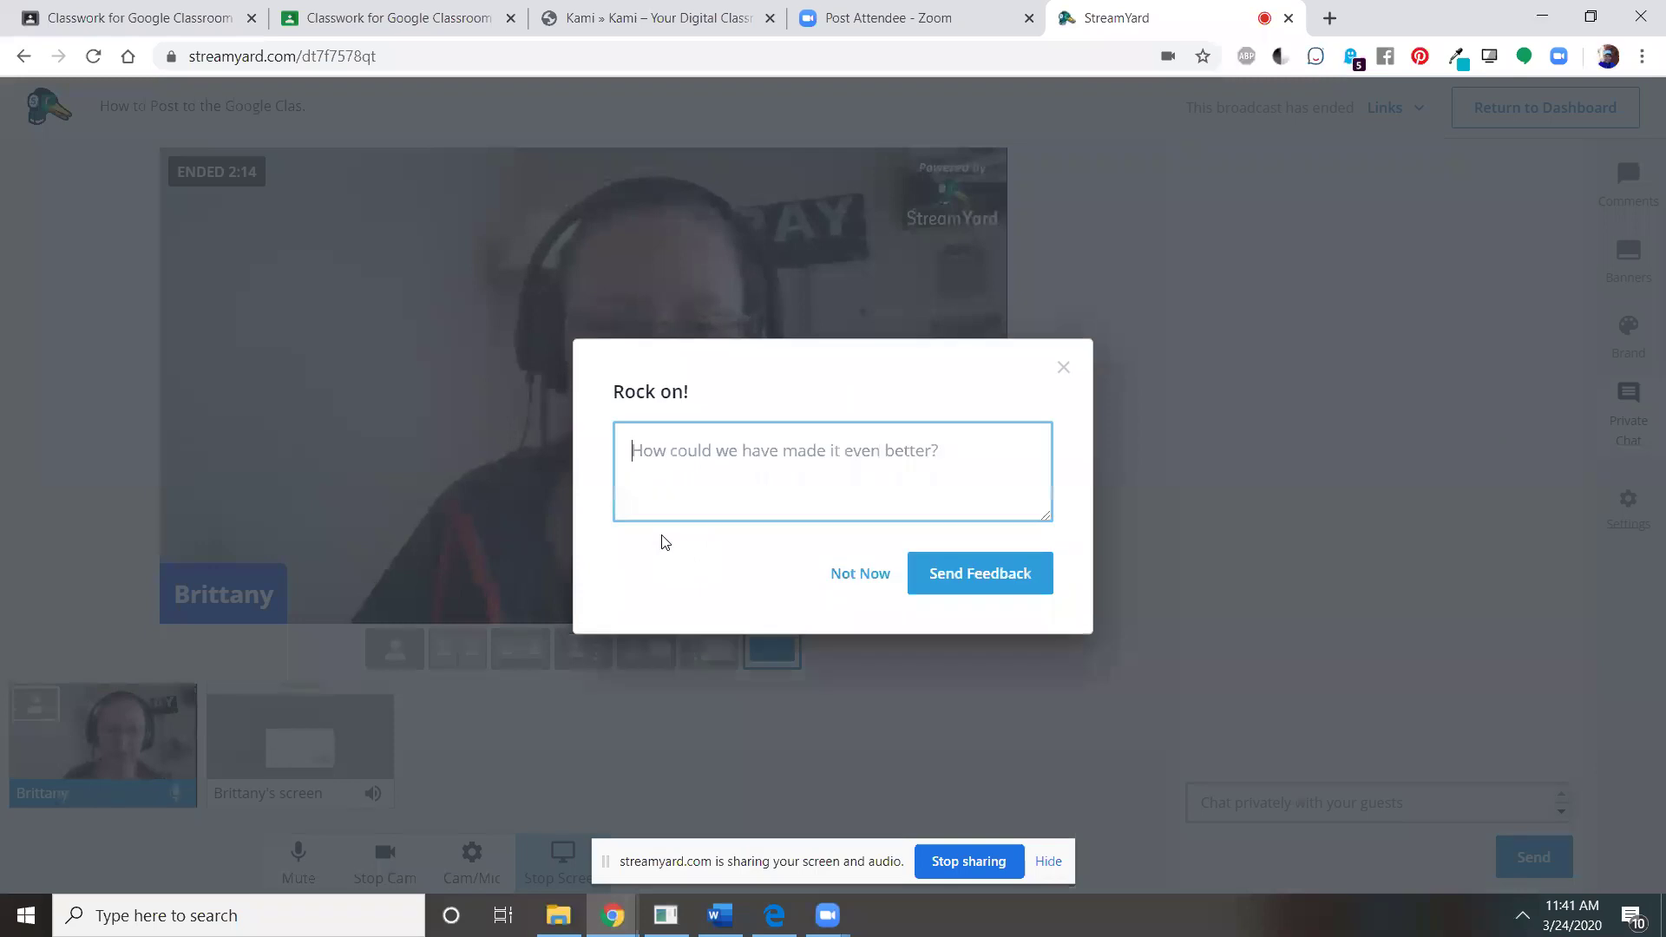
click(855, 577)
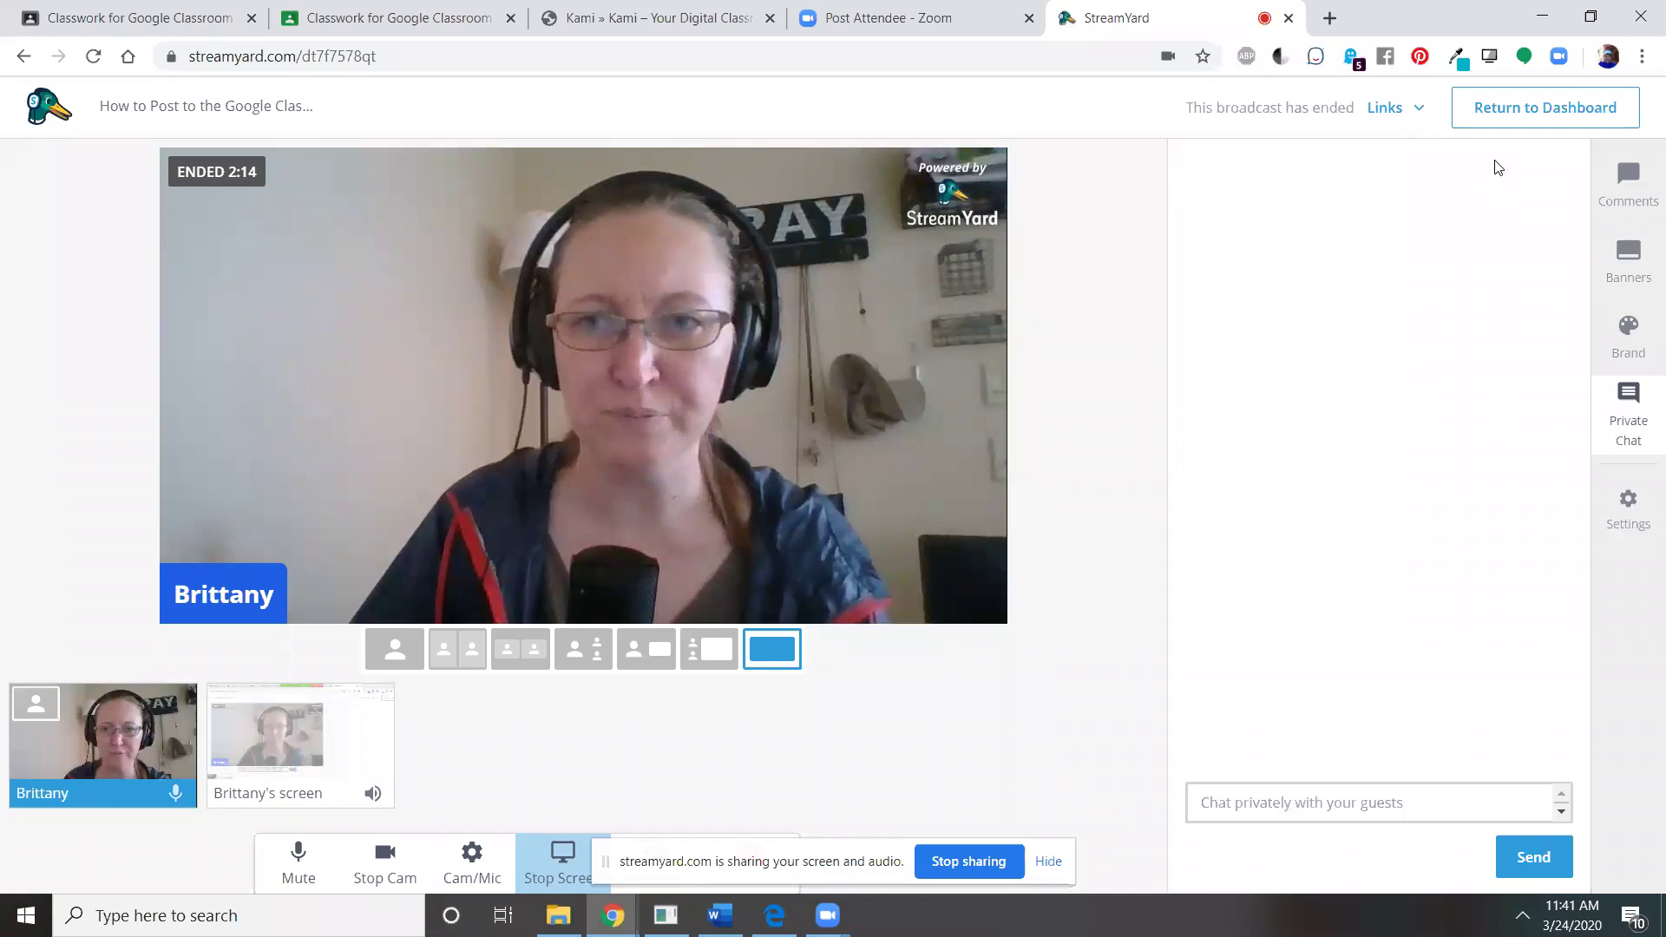
click(1547, 108)
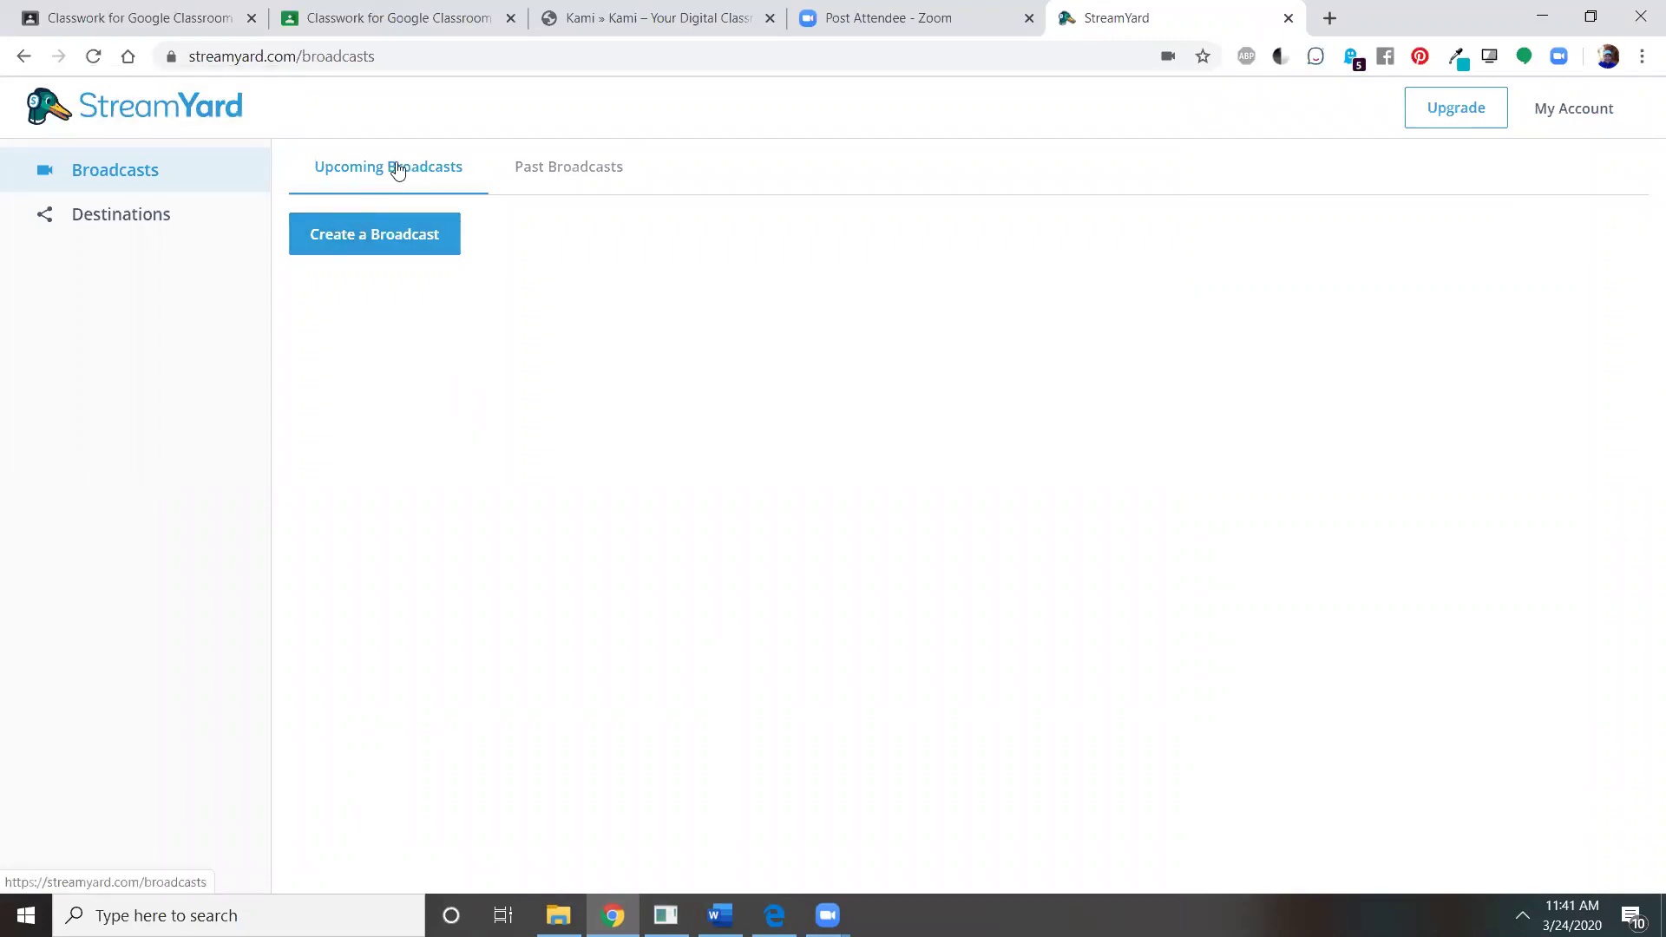
Under Past Broadcasts, choose Download recording for the ended 2 min 14 sec broadcast.
click(537, 168)
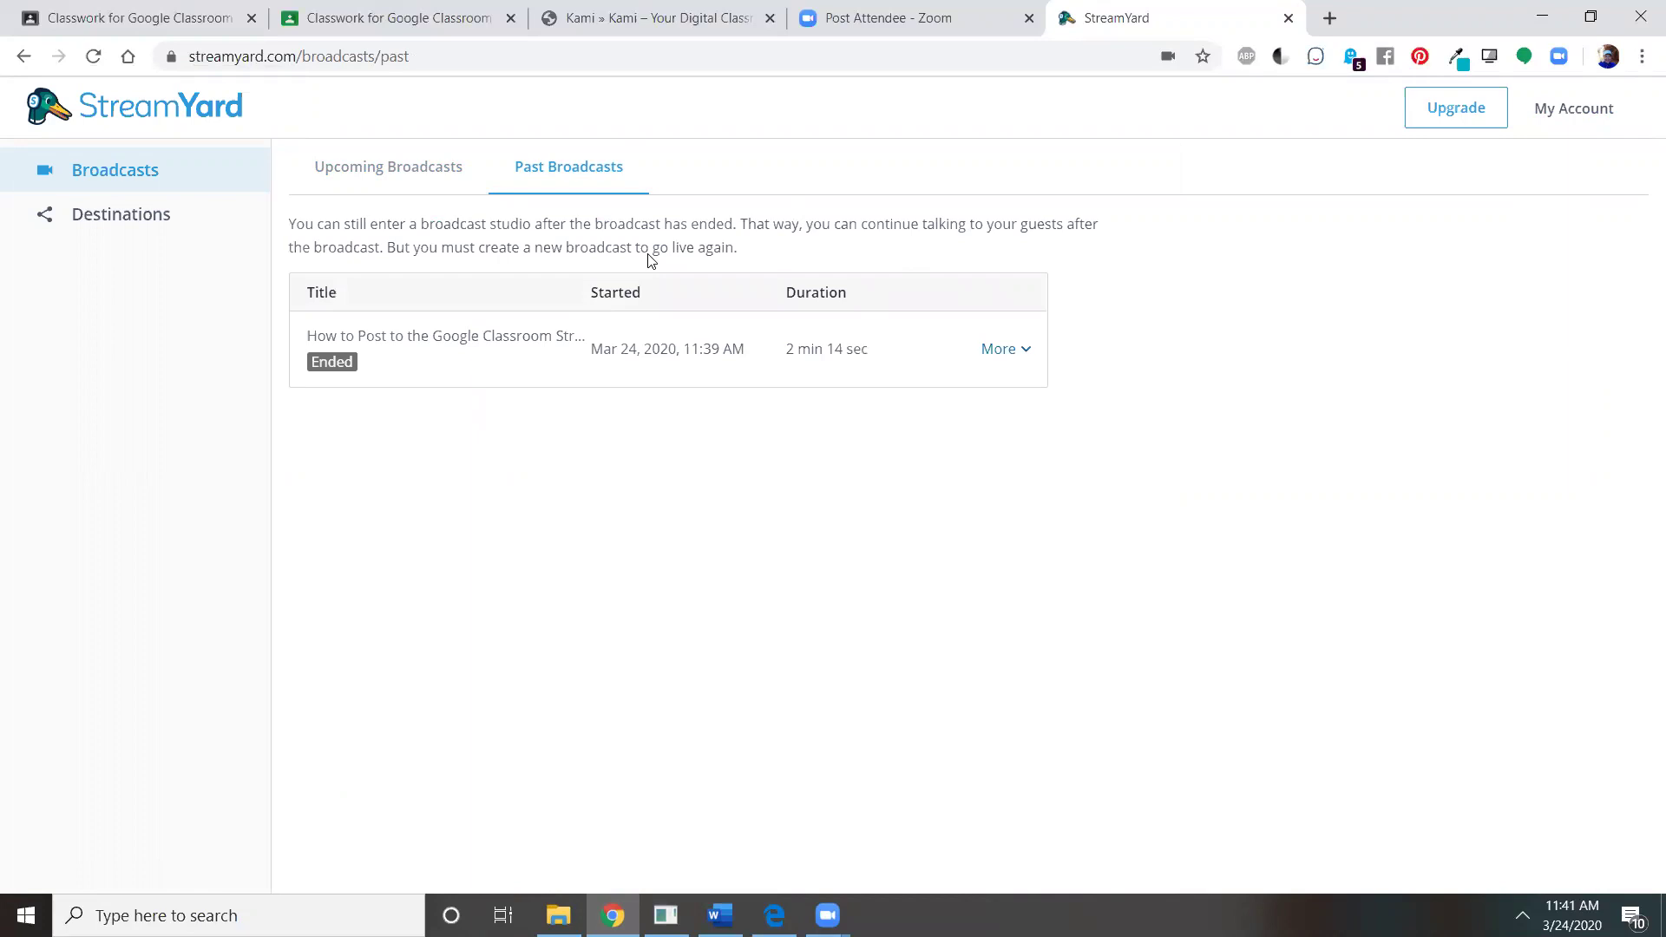
click(1022, 364)
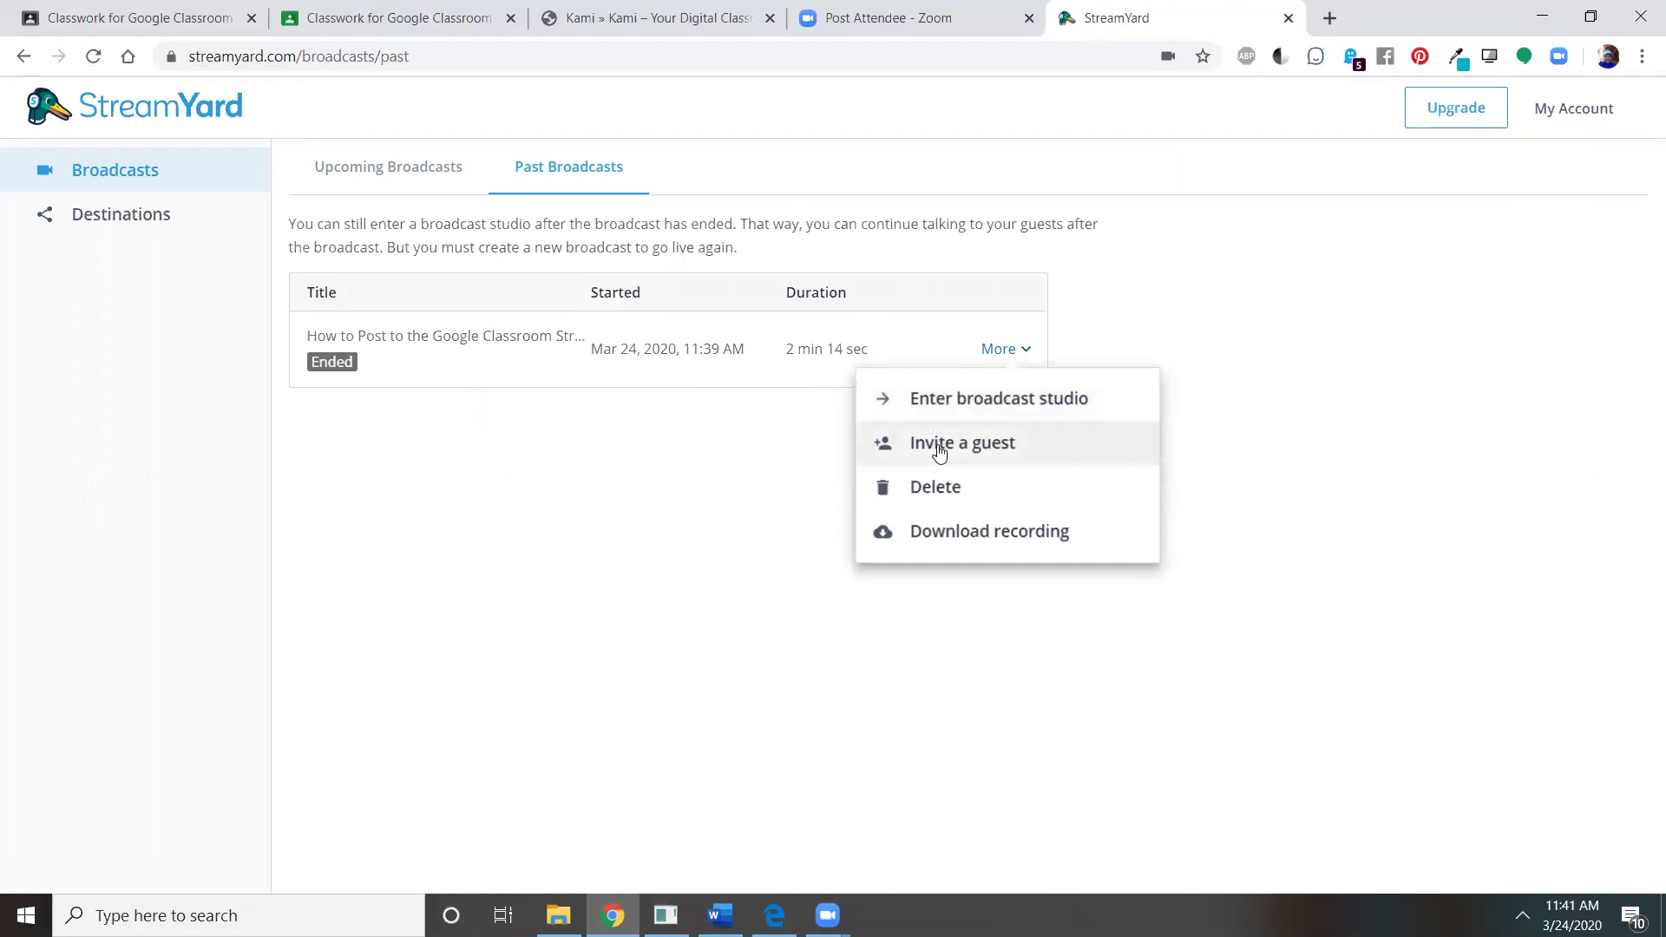
click(959, 532)
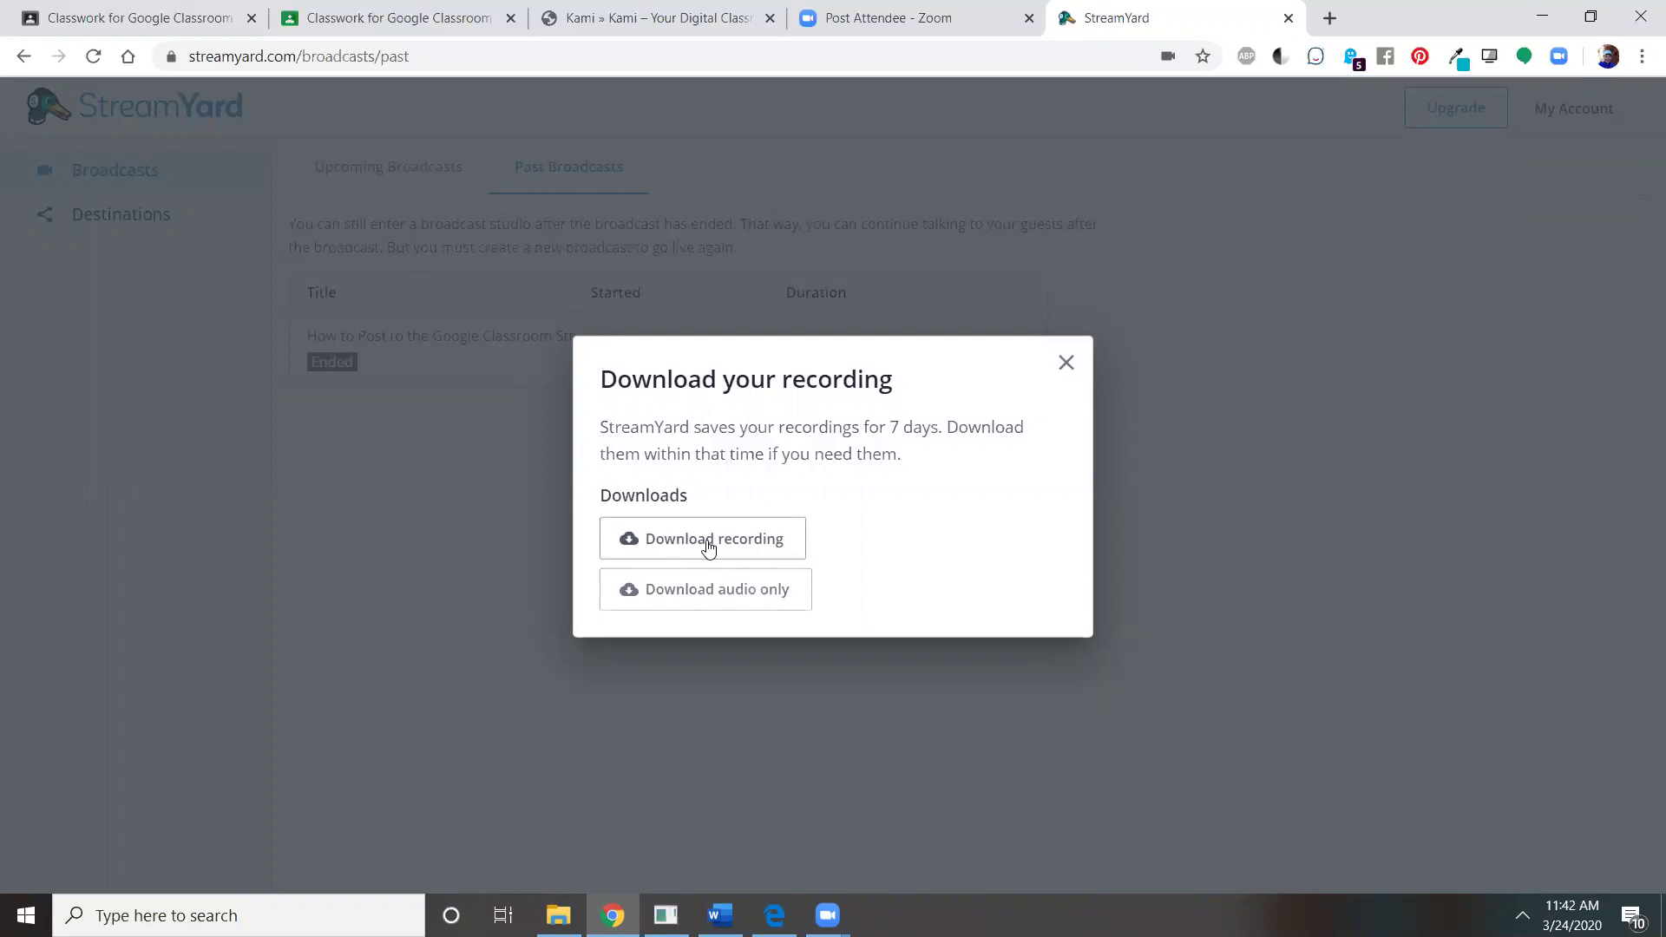
Download the full 50.7 MB MP4 recording and close the download dialog.
click(736, 542)
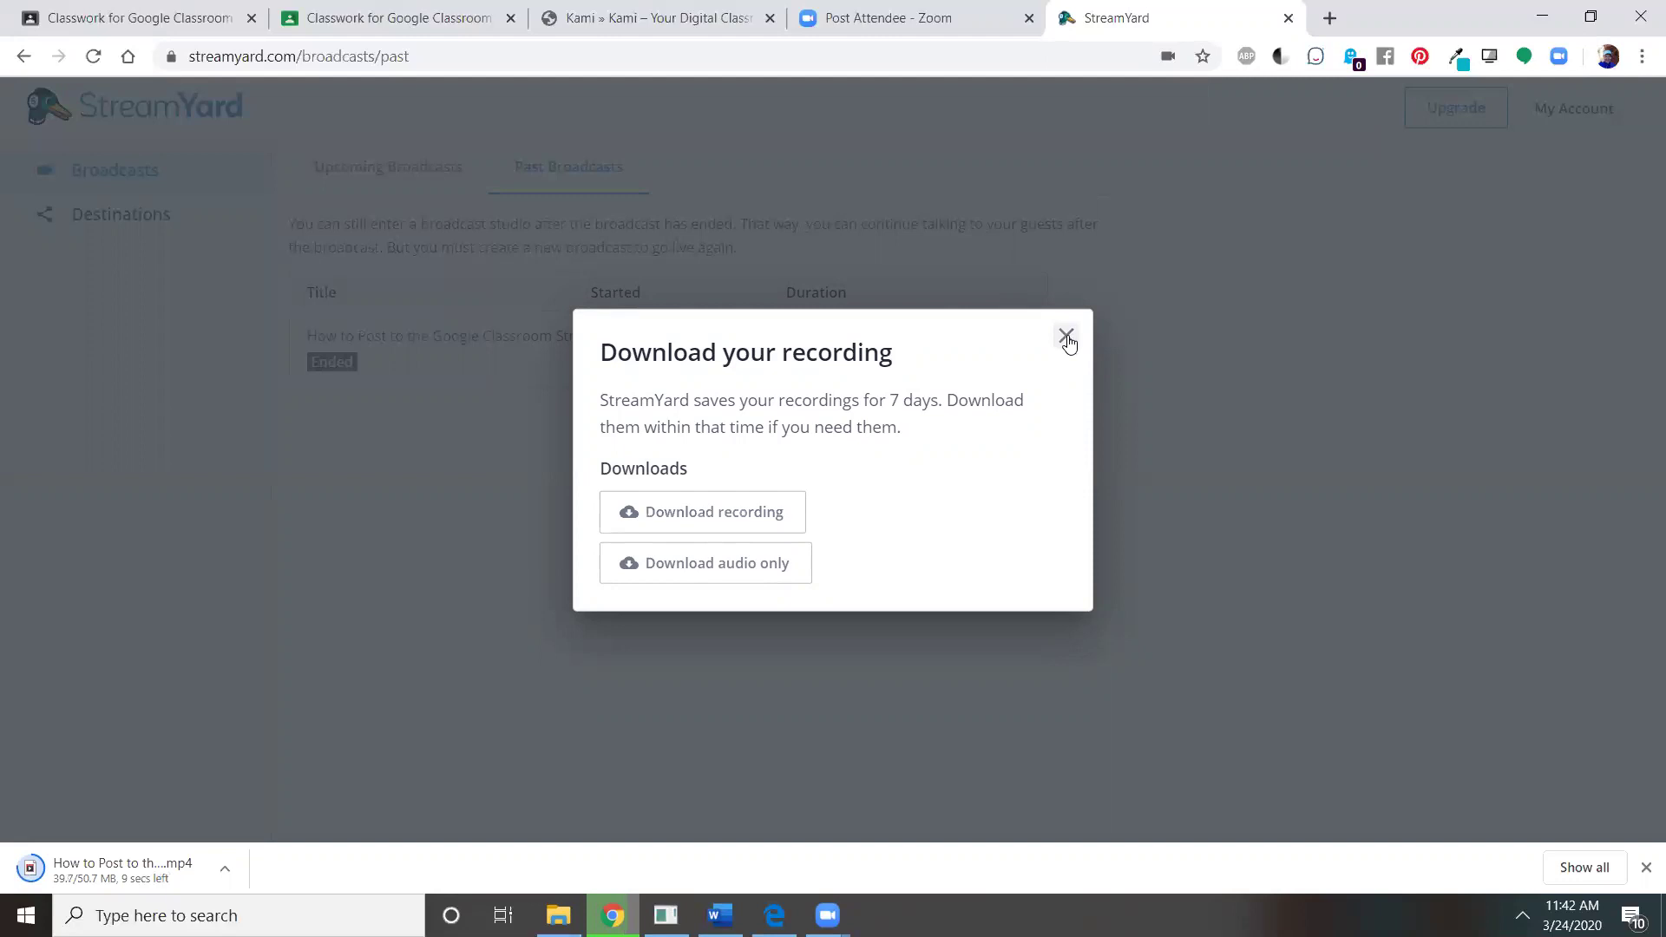
click(1067, 336)
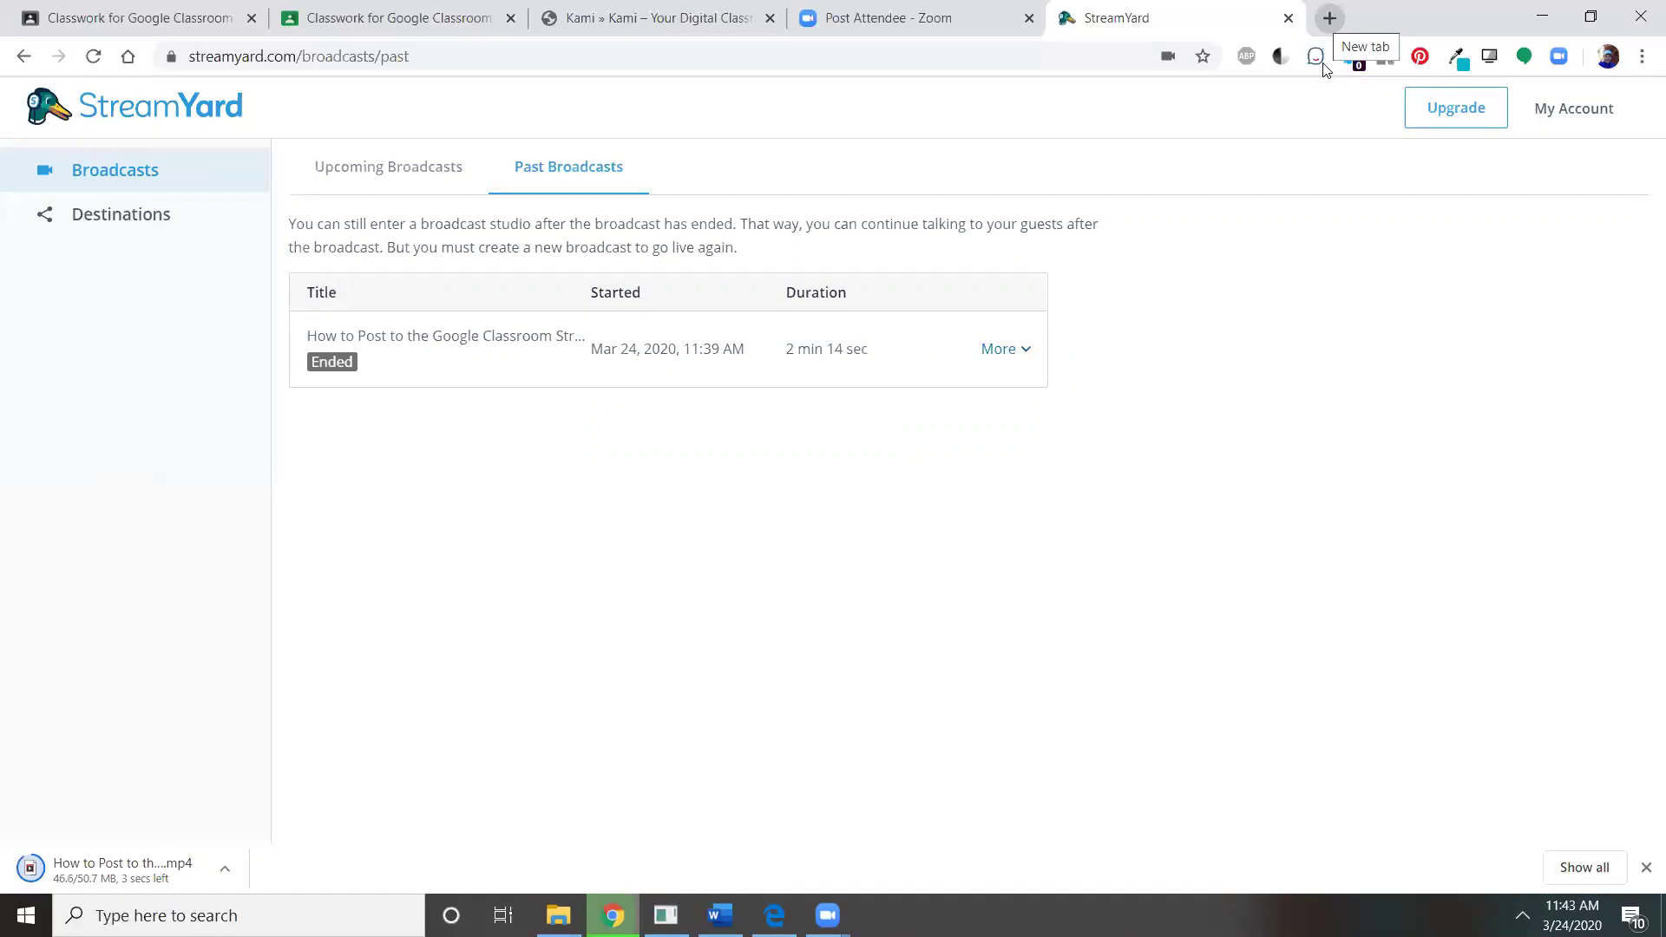
Load youtube.com in a new Chrome tab using the 'you' address-bar suggestion.
click(1327, 19)
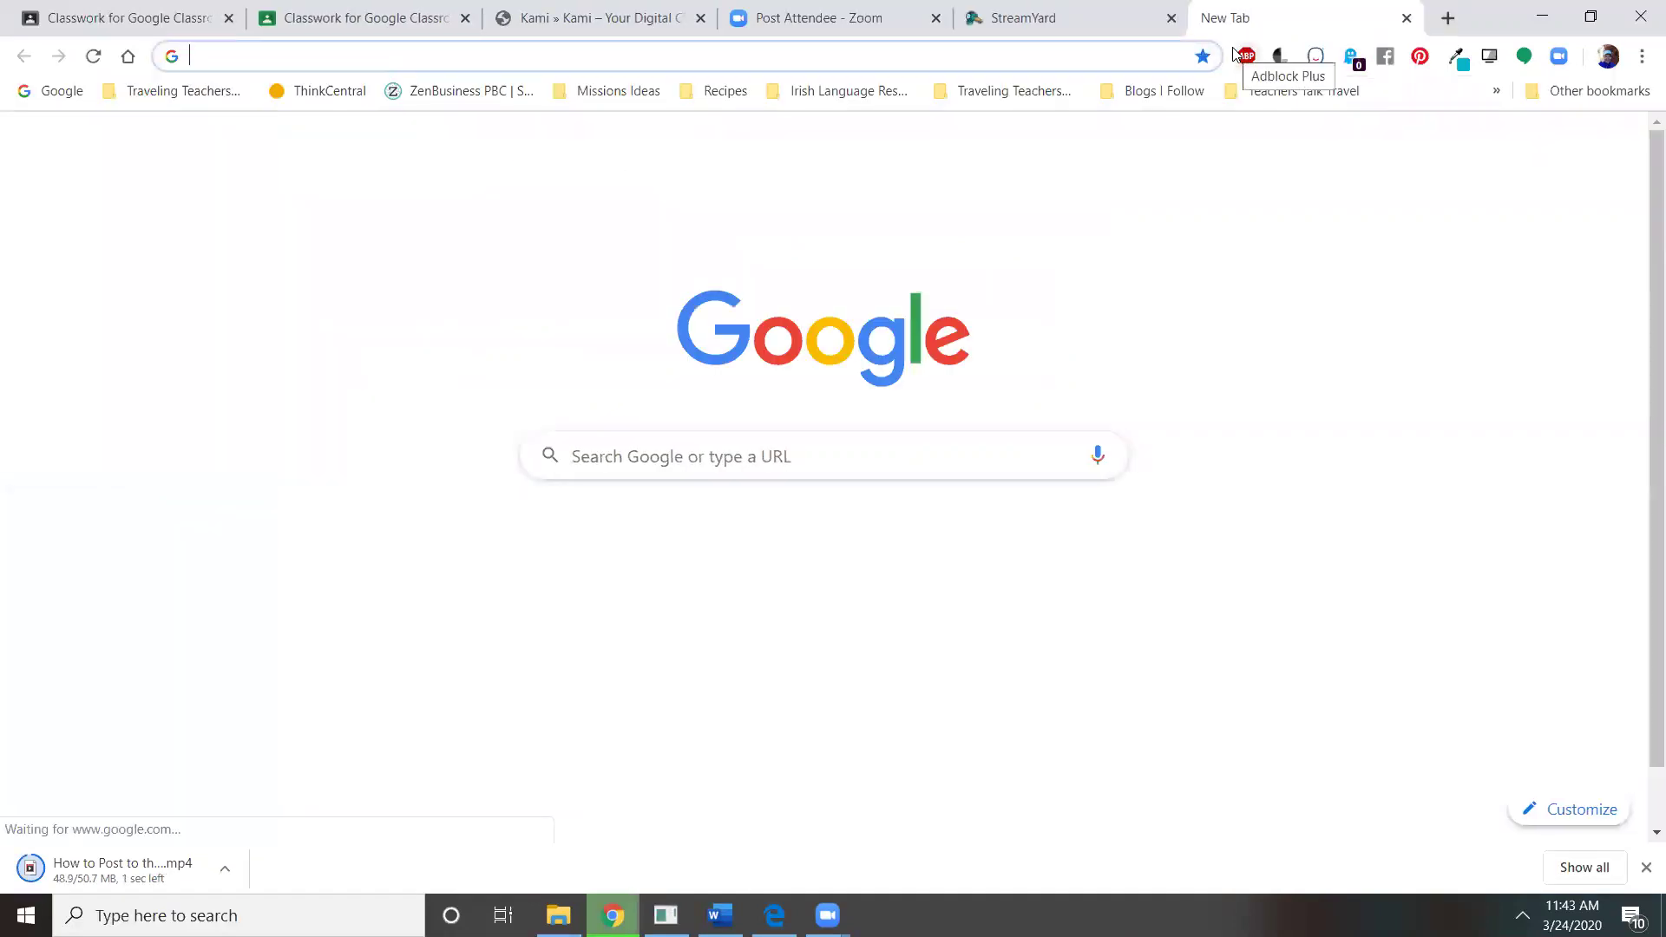
text(you)
key(Return)
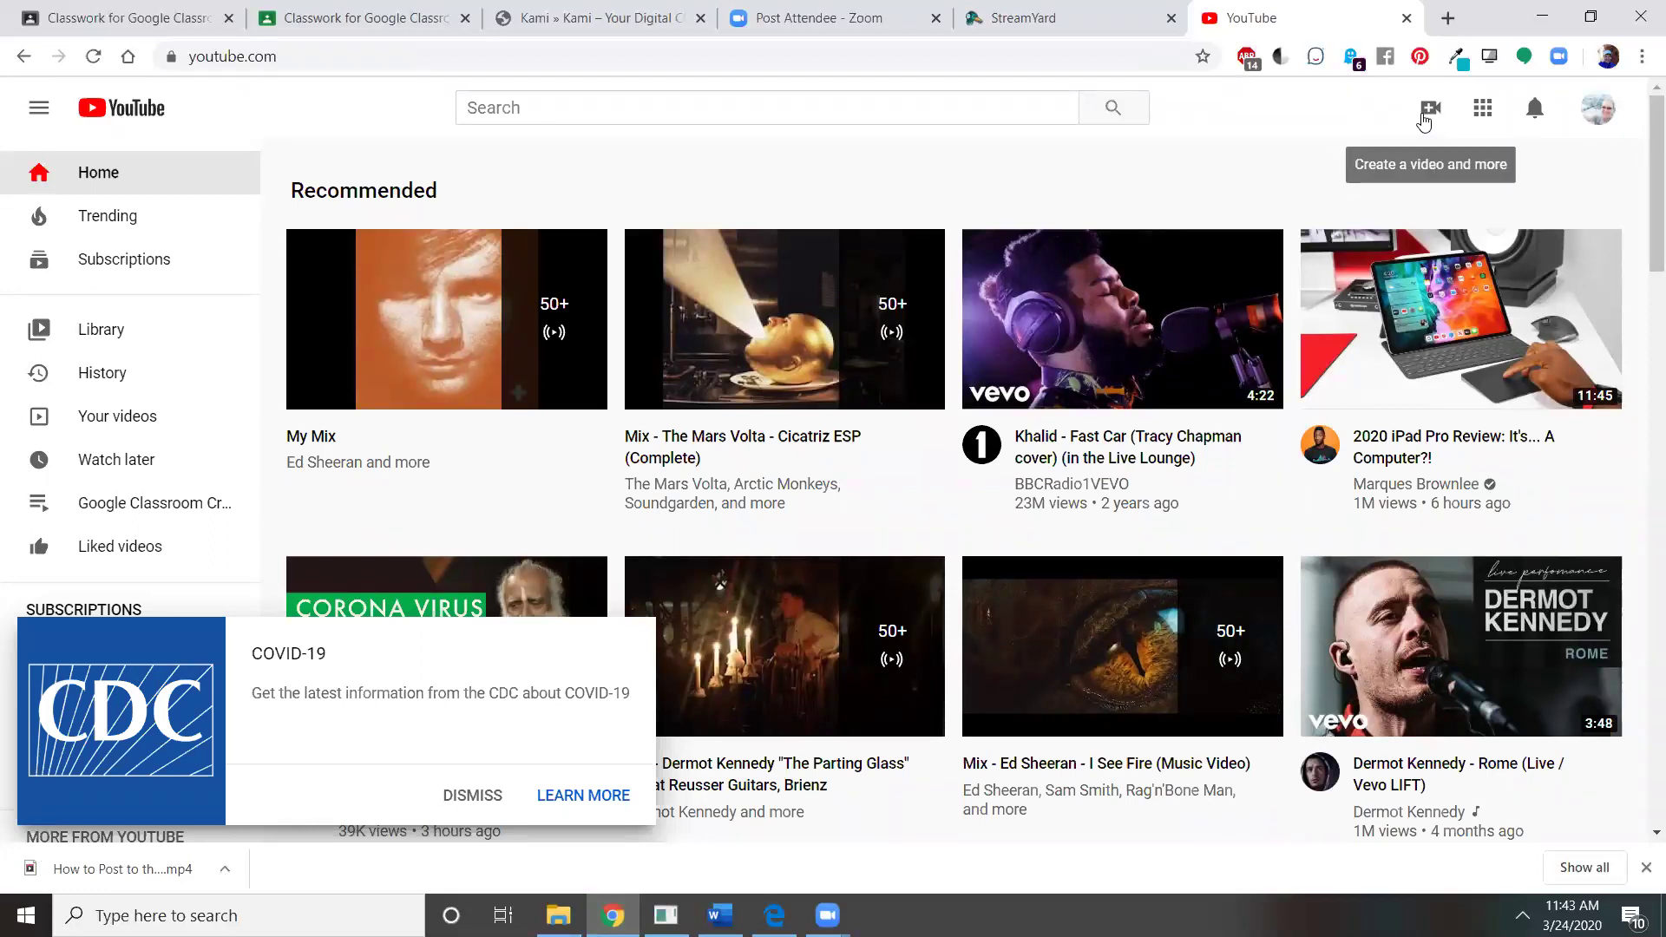
Choose Upload video from YouTube's Create menu to open the Studio upload dialog.
click(1432, 111)
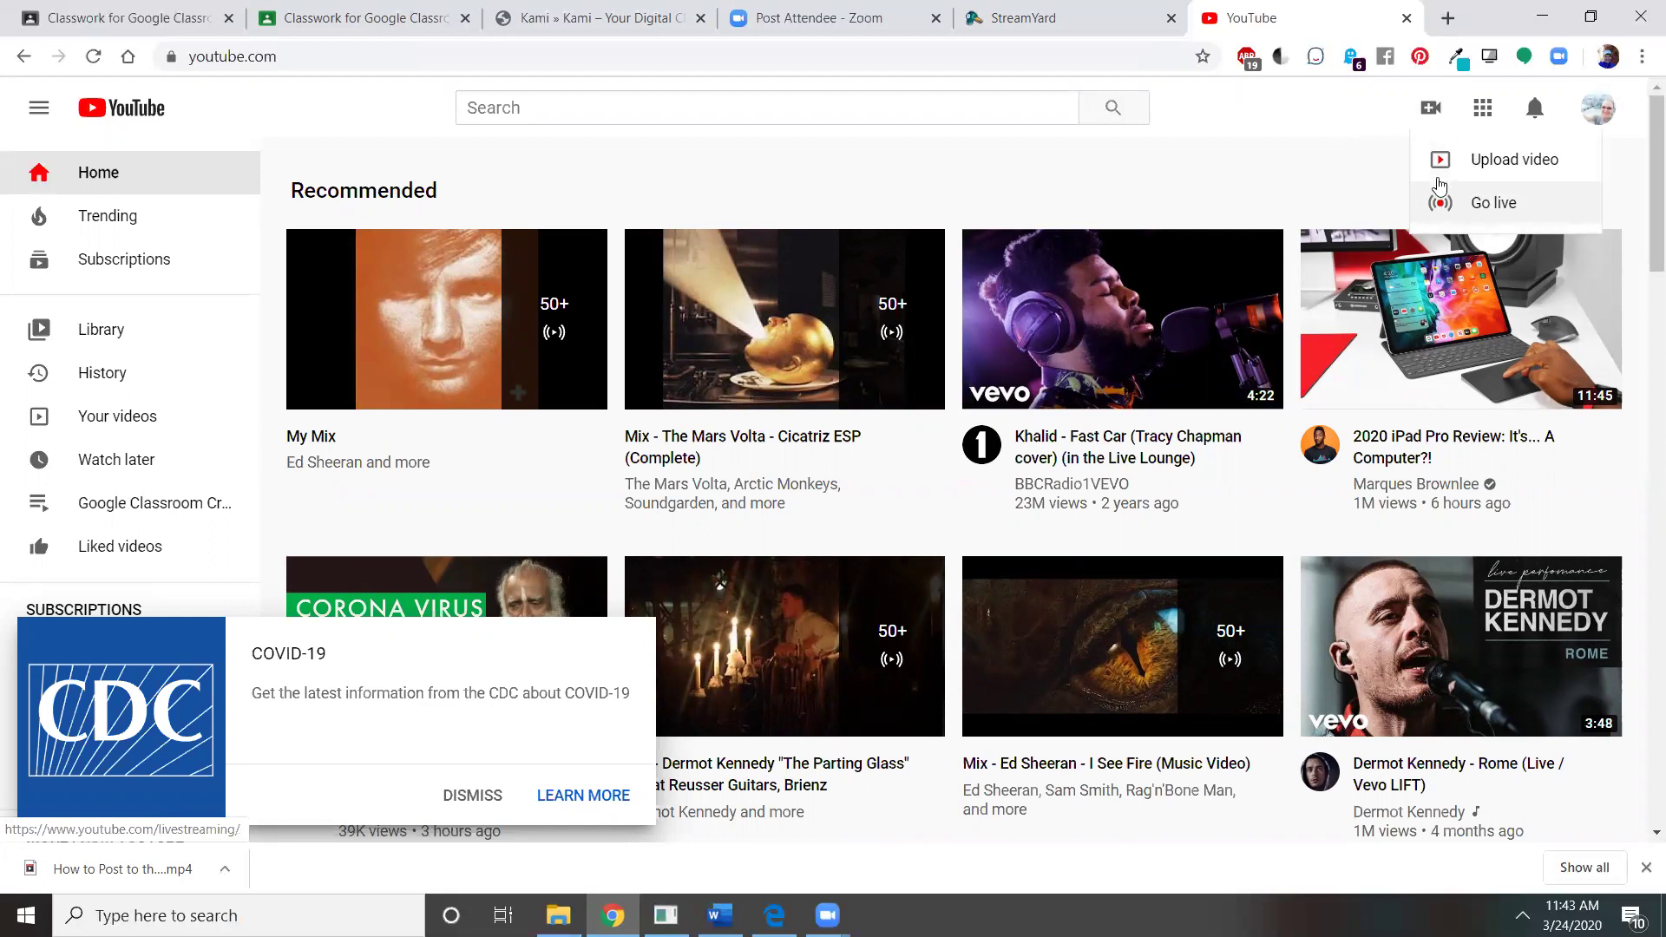
click(1466, 167)
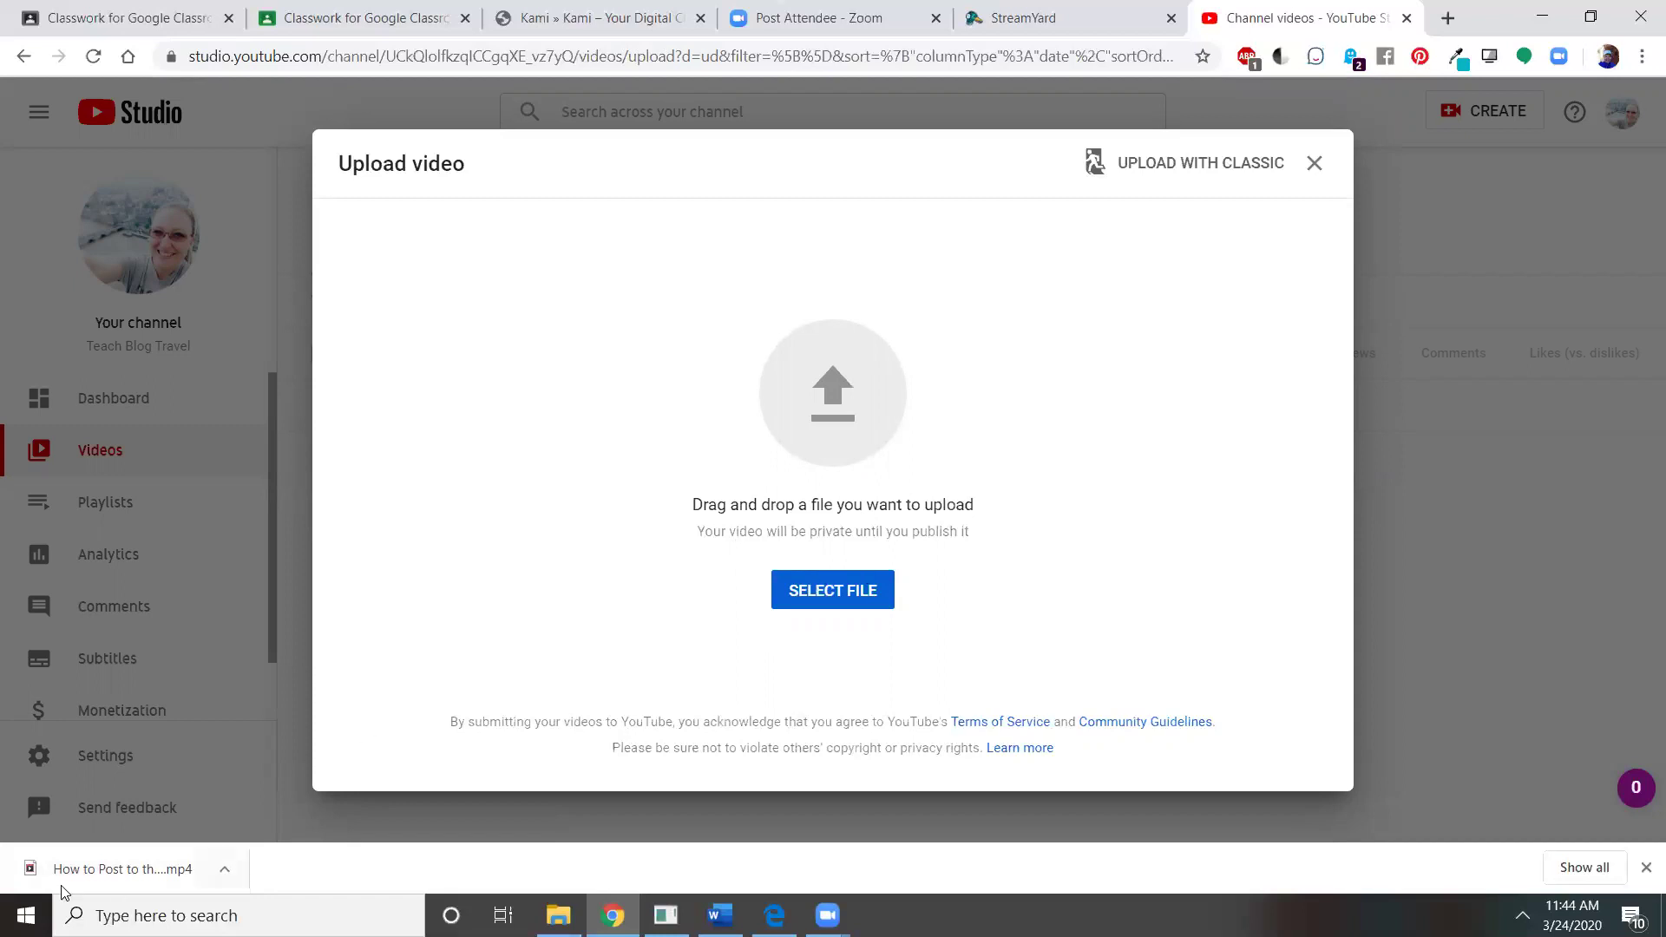
drag(61, 872, 126, 870)
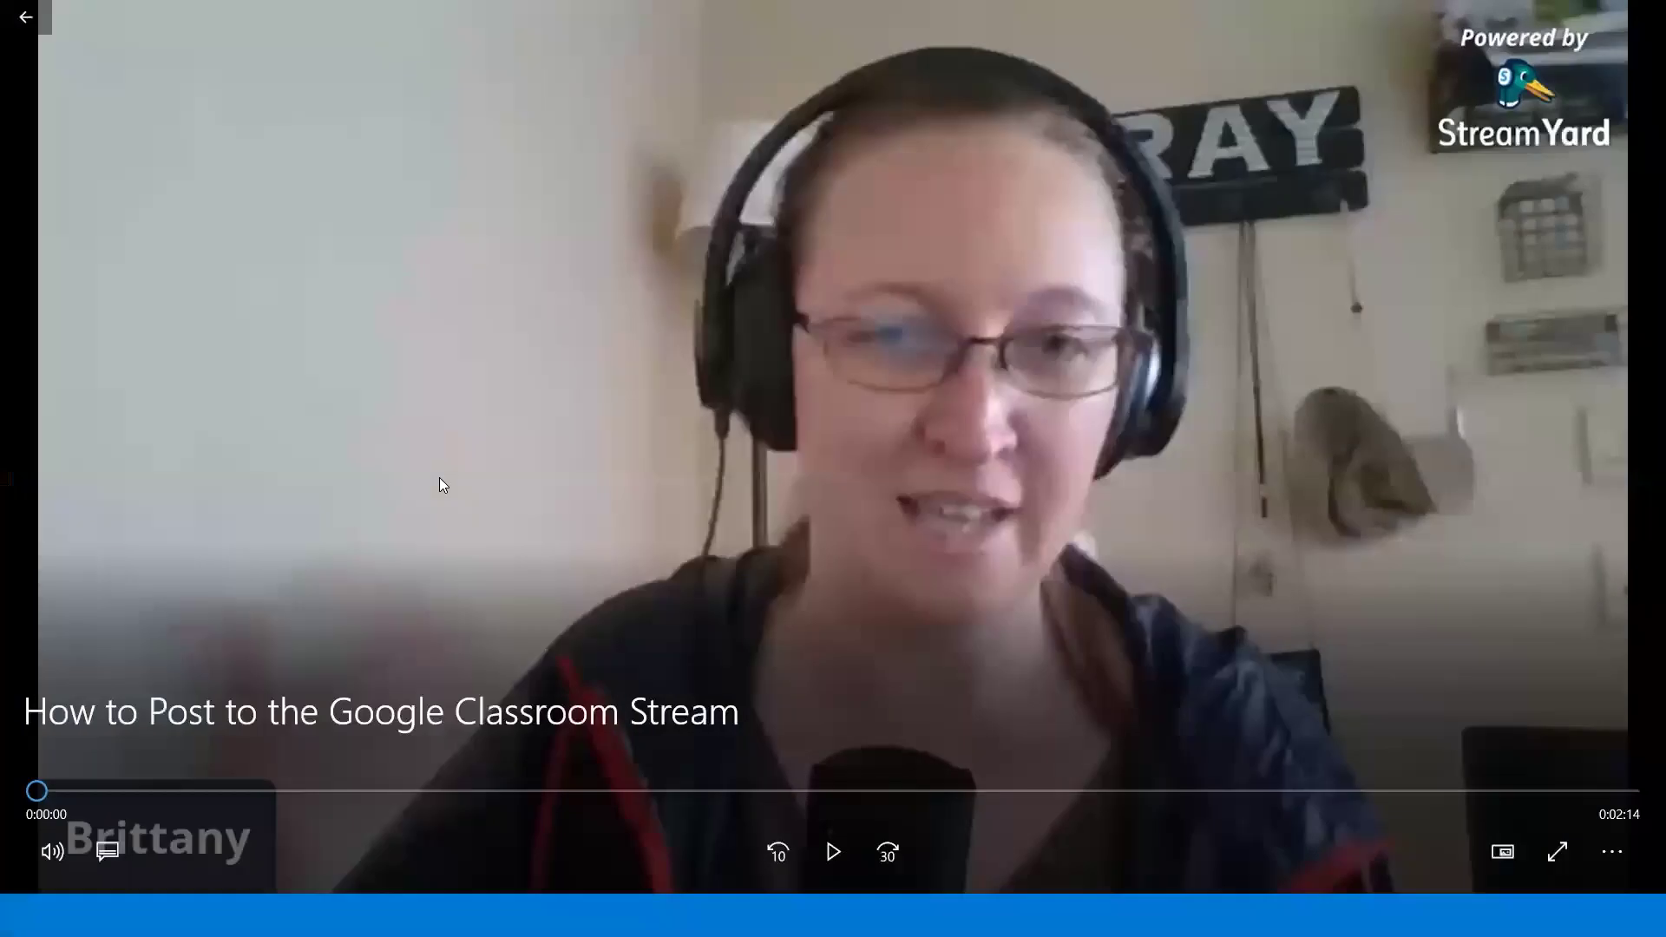
double_click(441, 473)
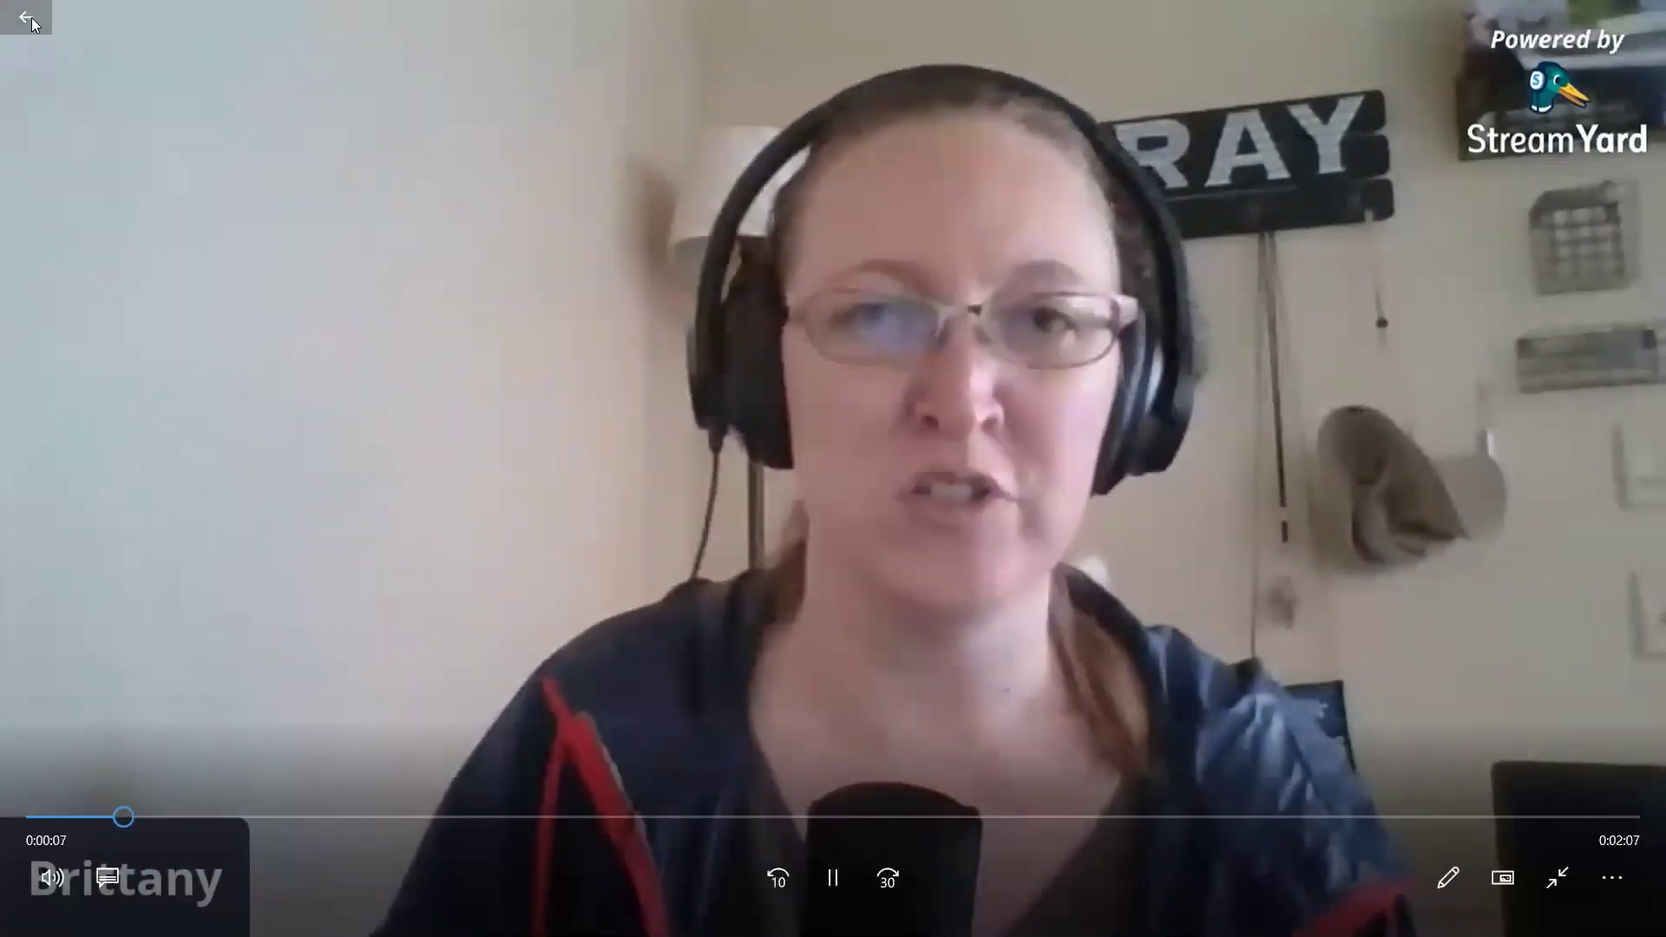
click(24, 19)
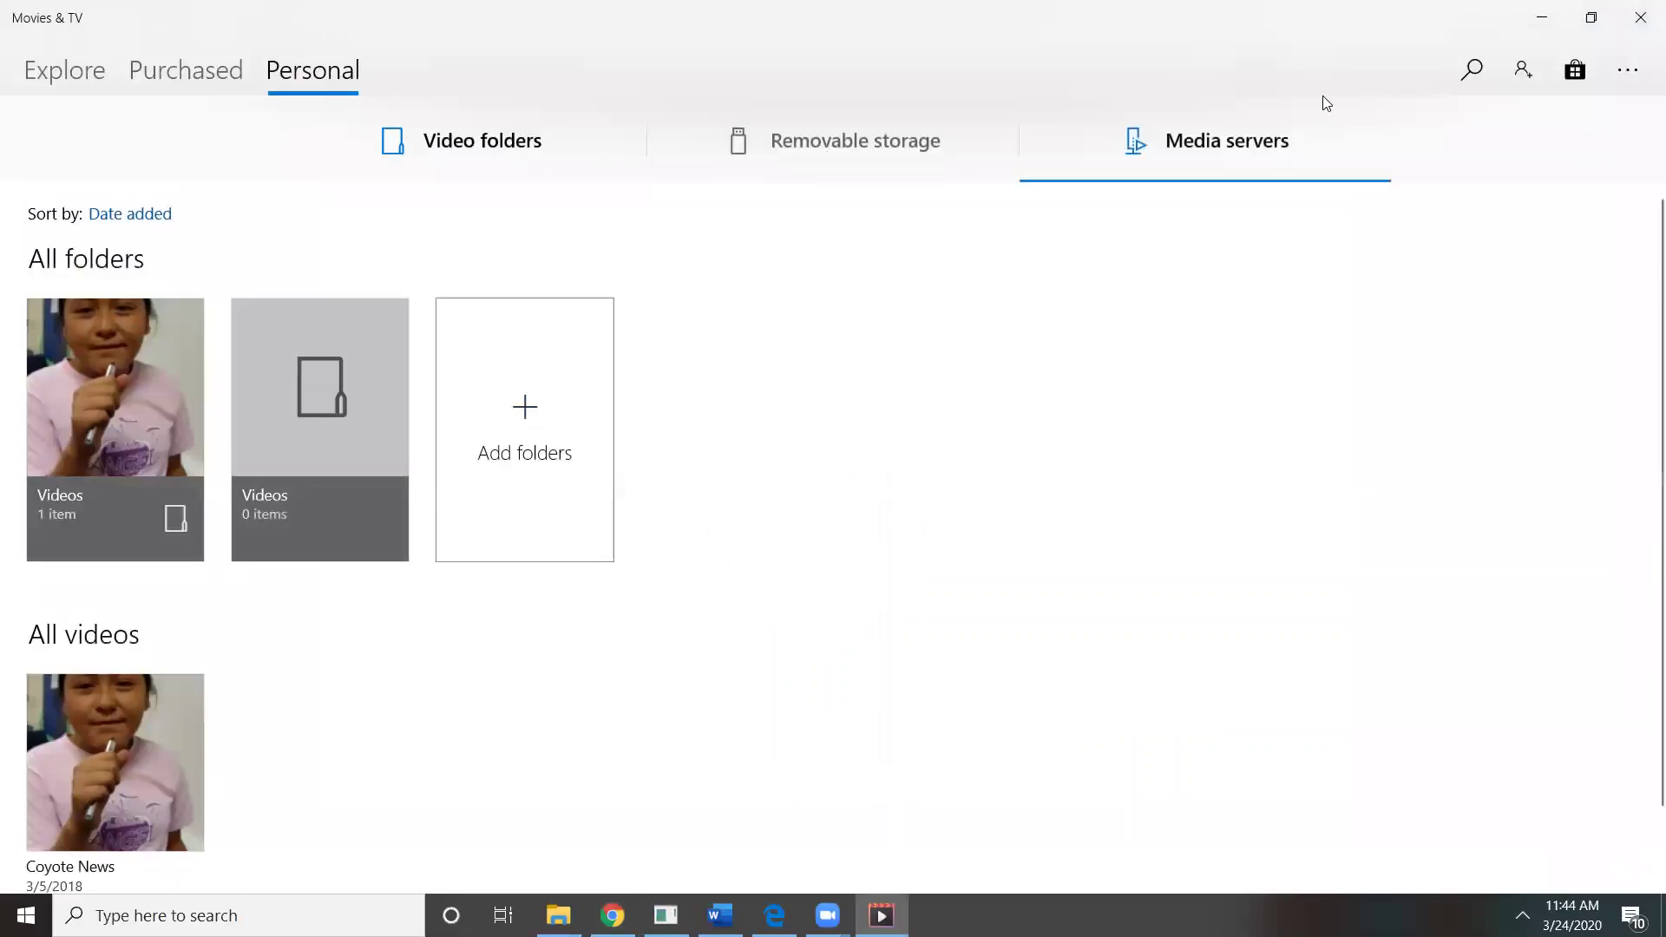
click(1642, 13)
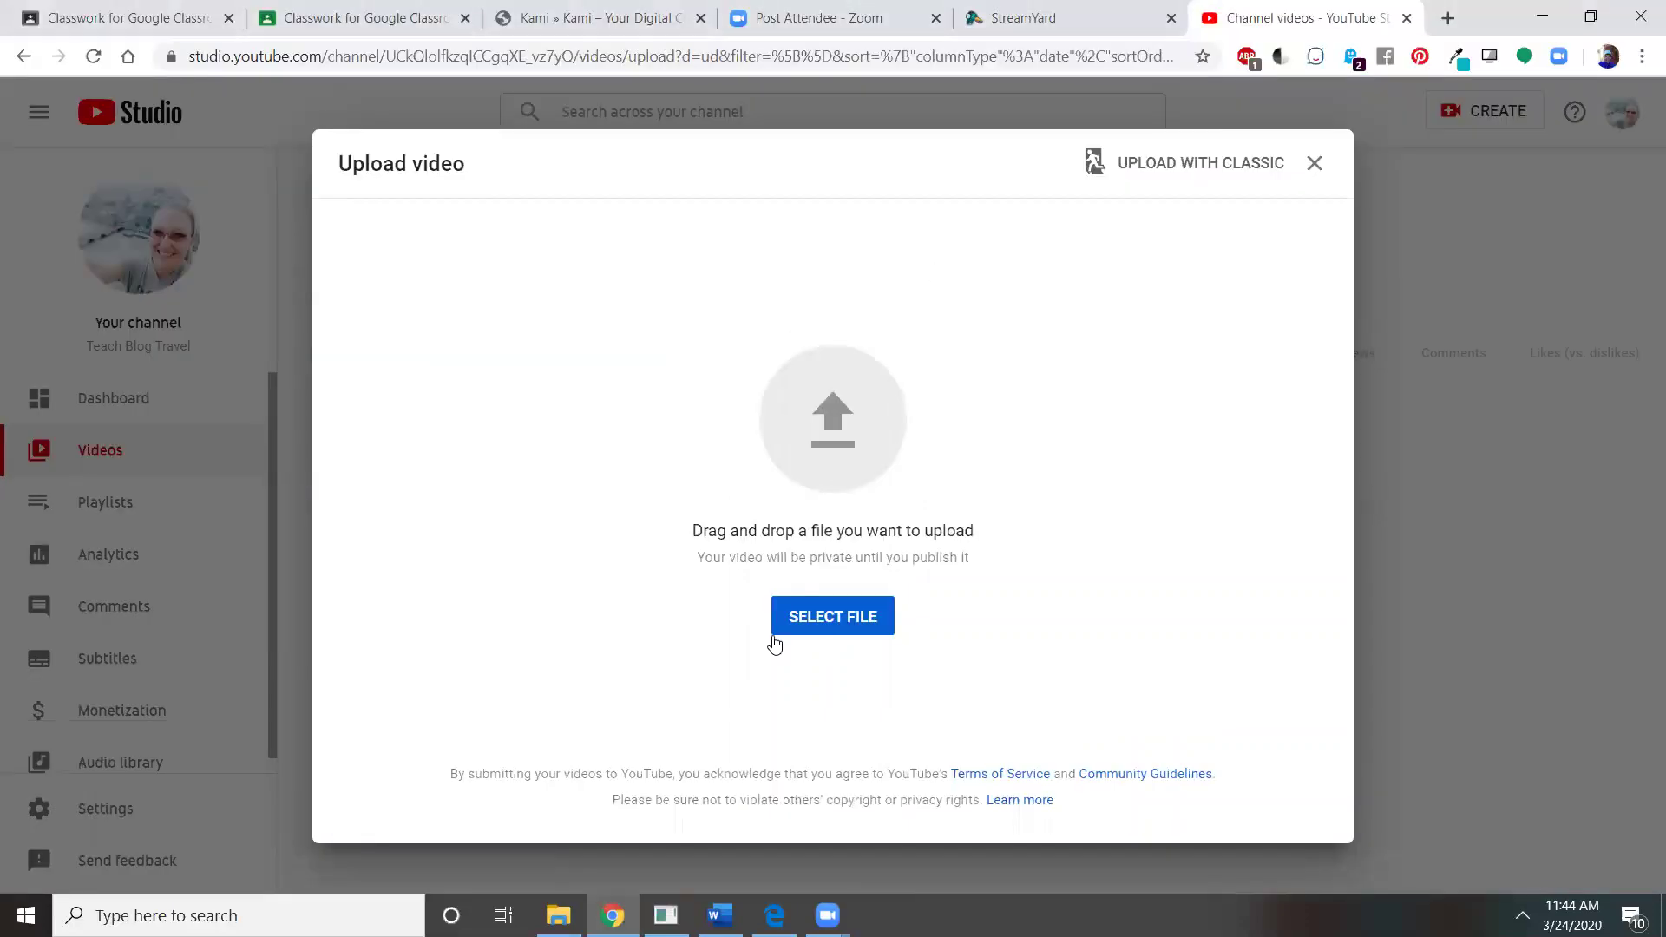
click(836, 620)
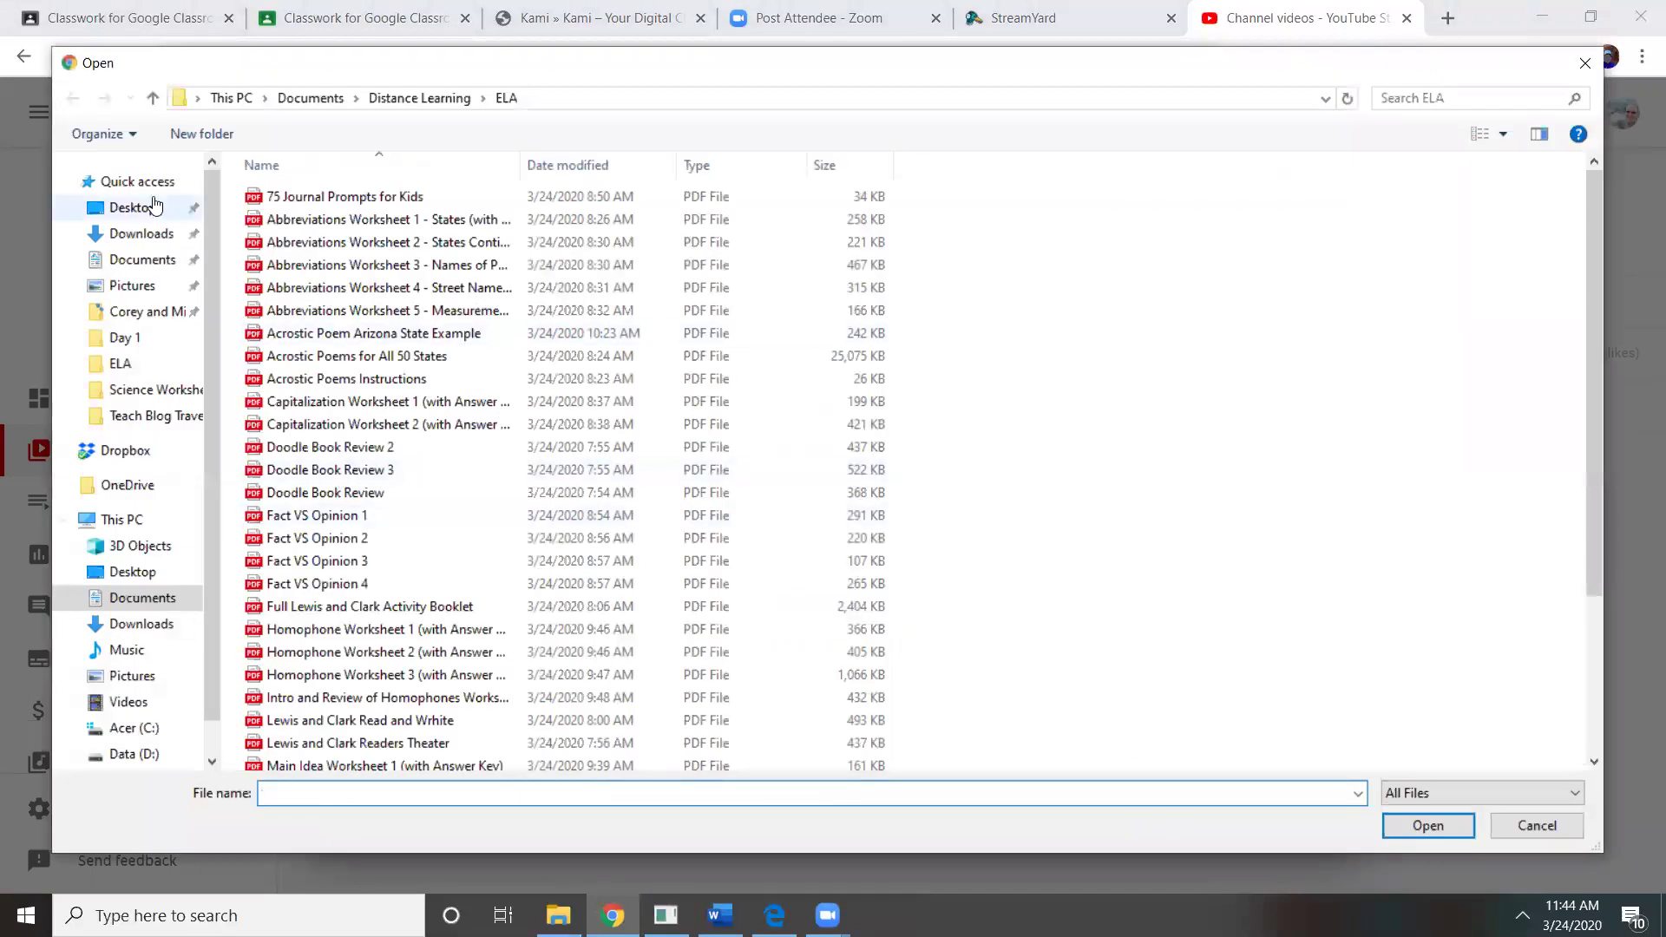
click(137, 235)
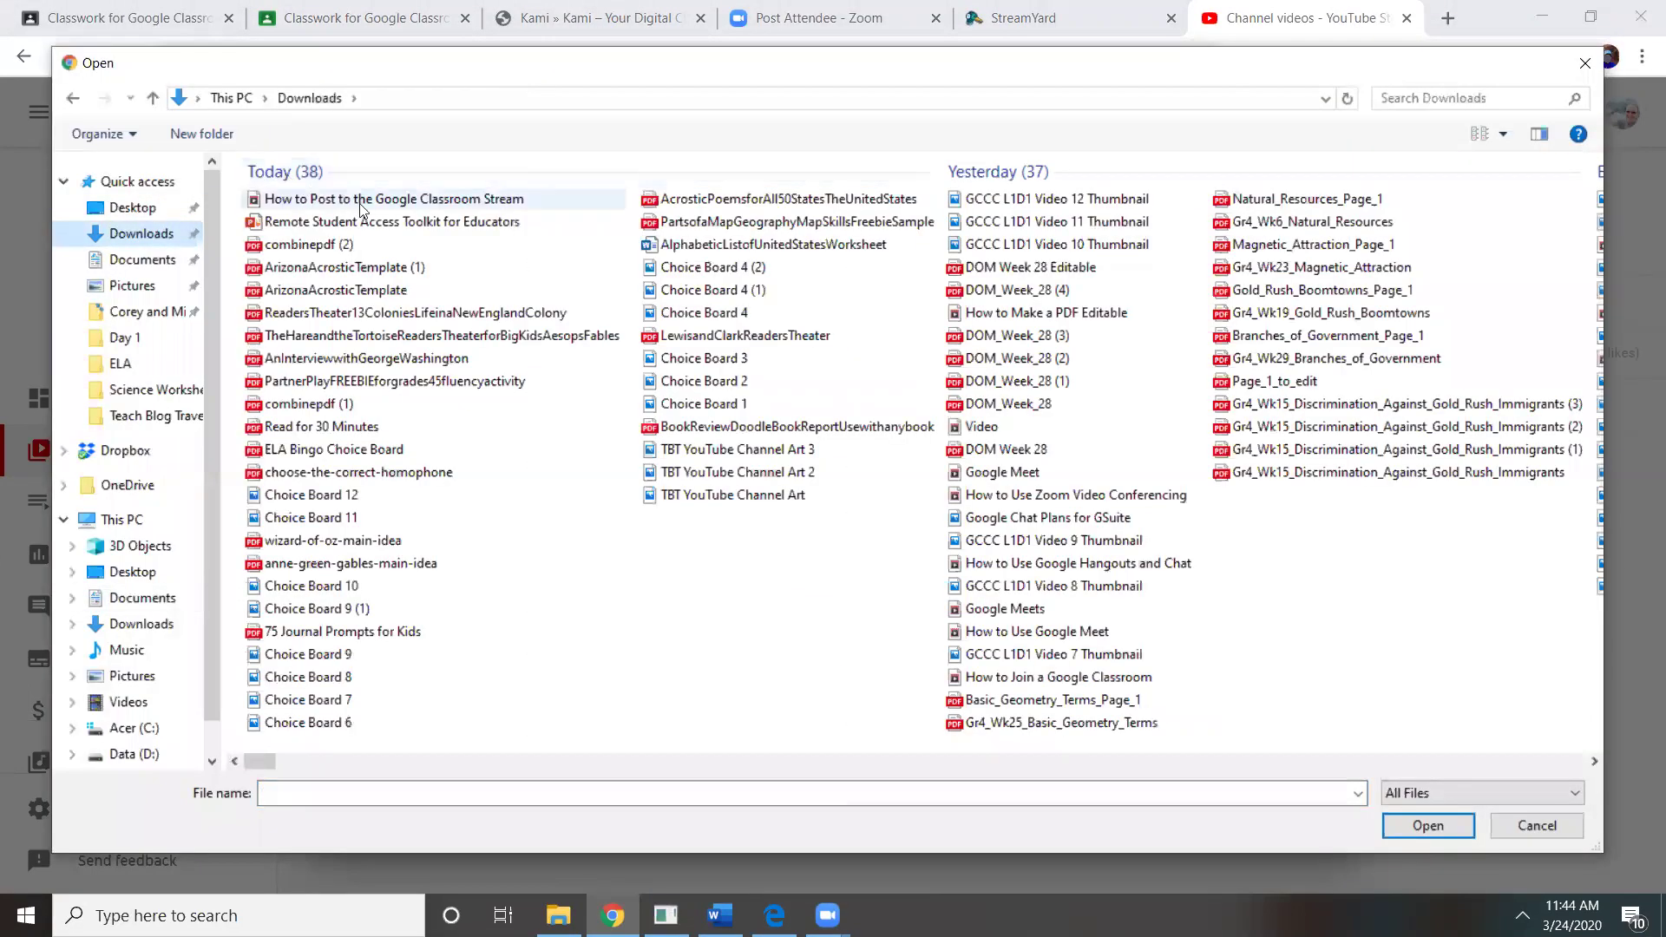
click(1537, 826)
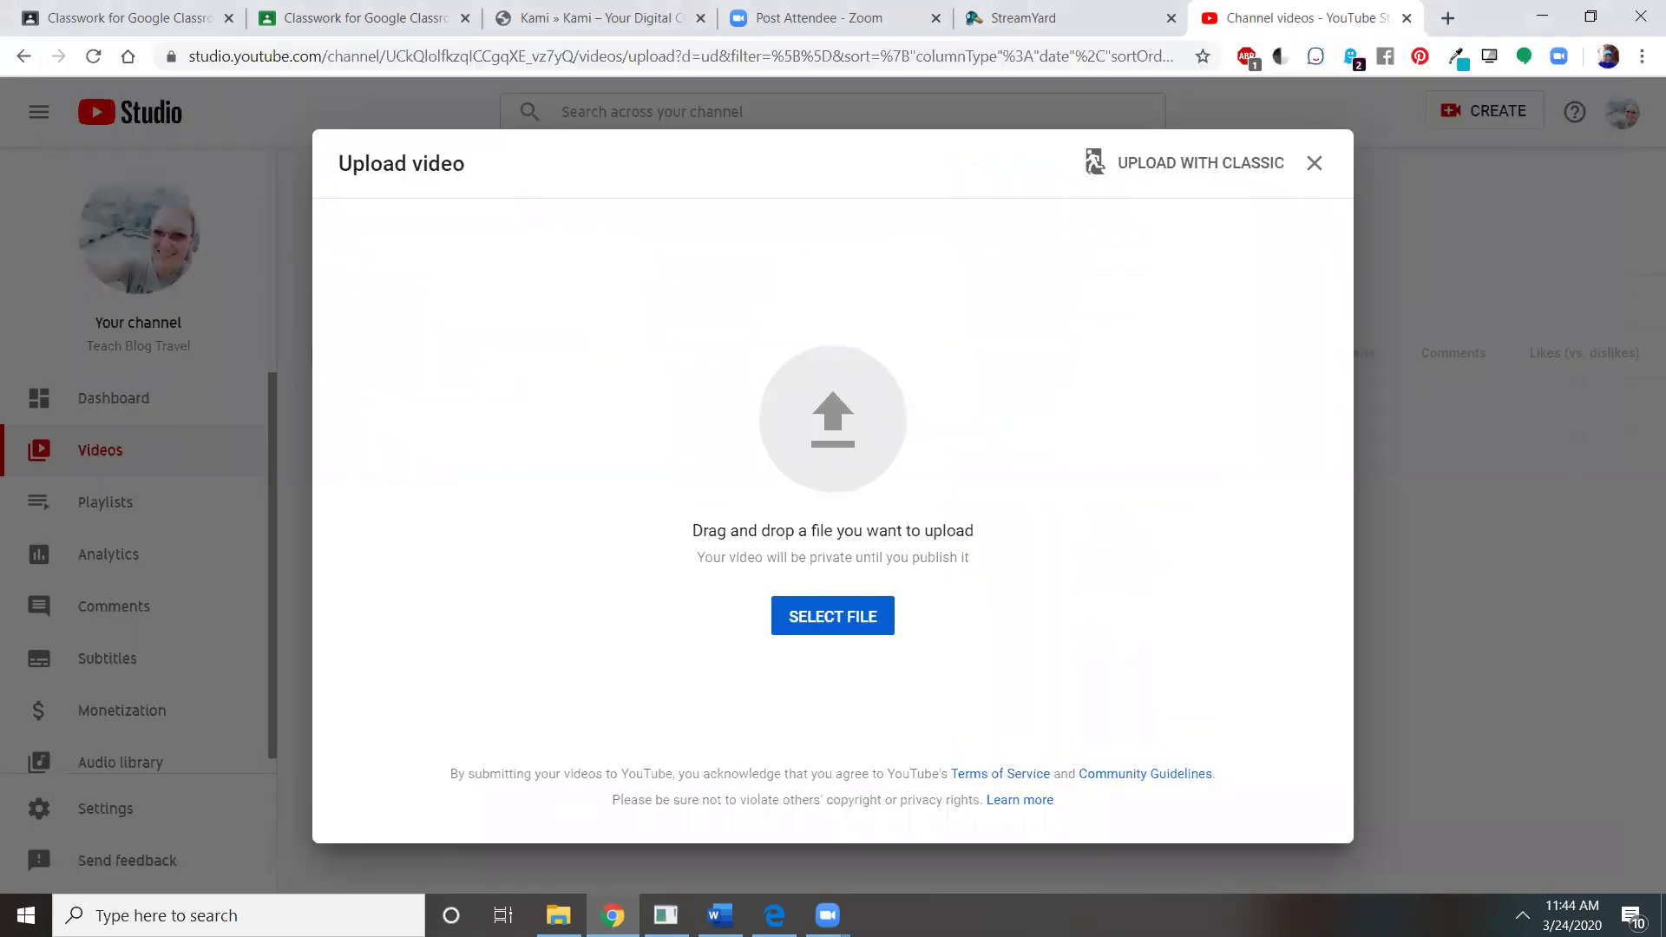
click(827, 916)
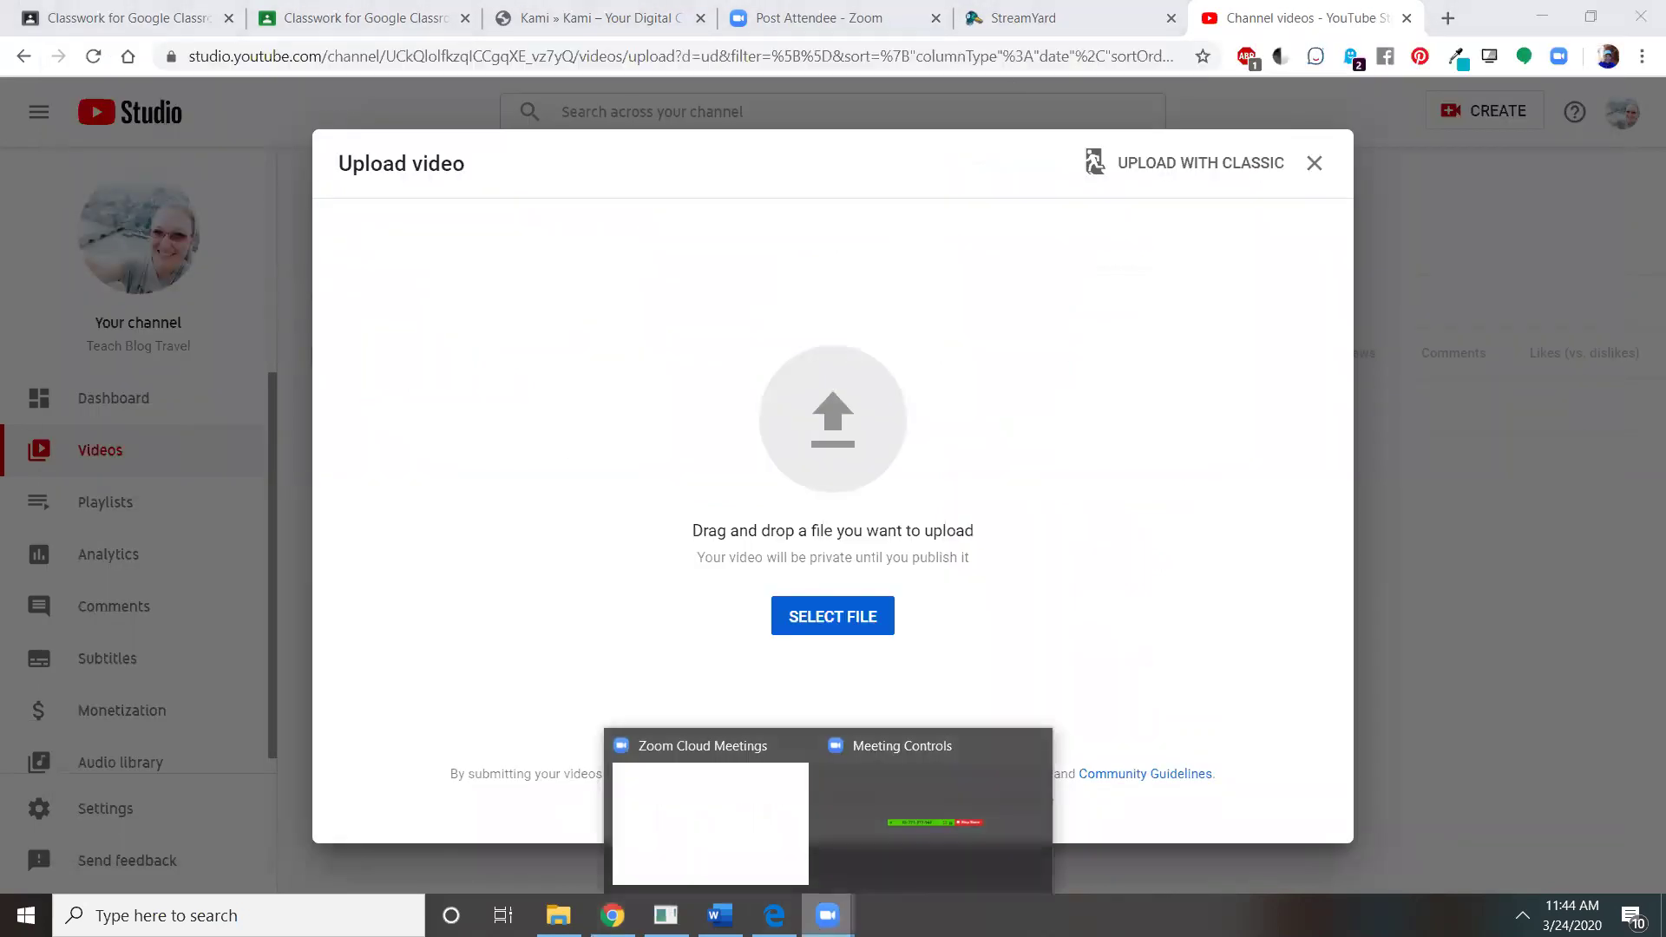